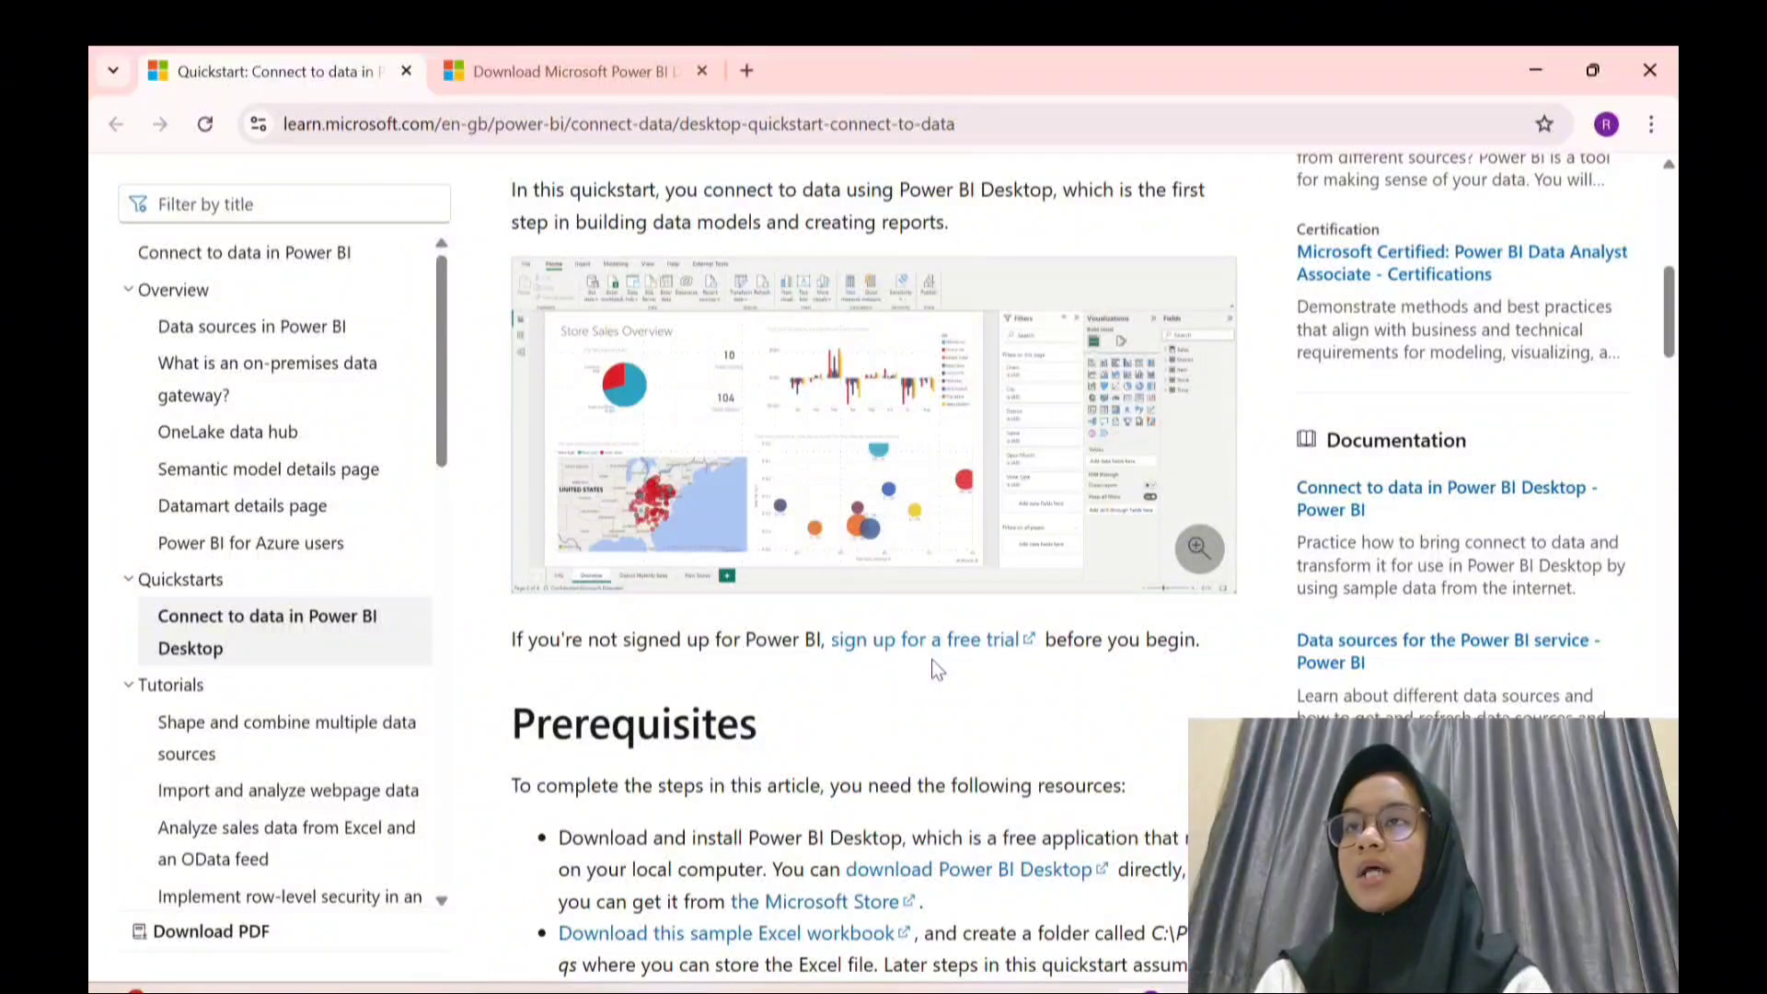
# Read through the Power BI Desktop quickstart article, from the prerequisites to the related content.
pyautogui.scroll(-1, 933, 663)
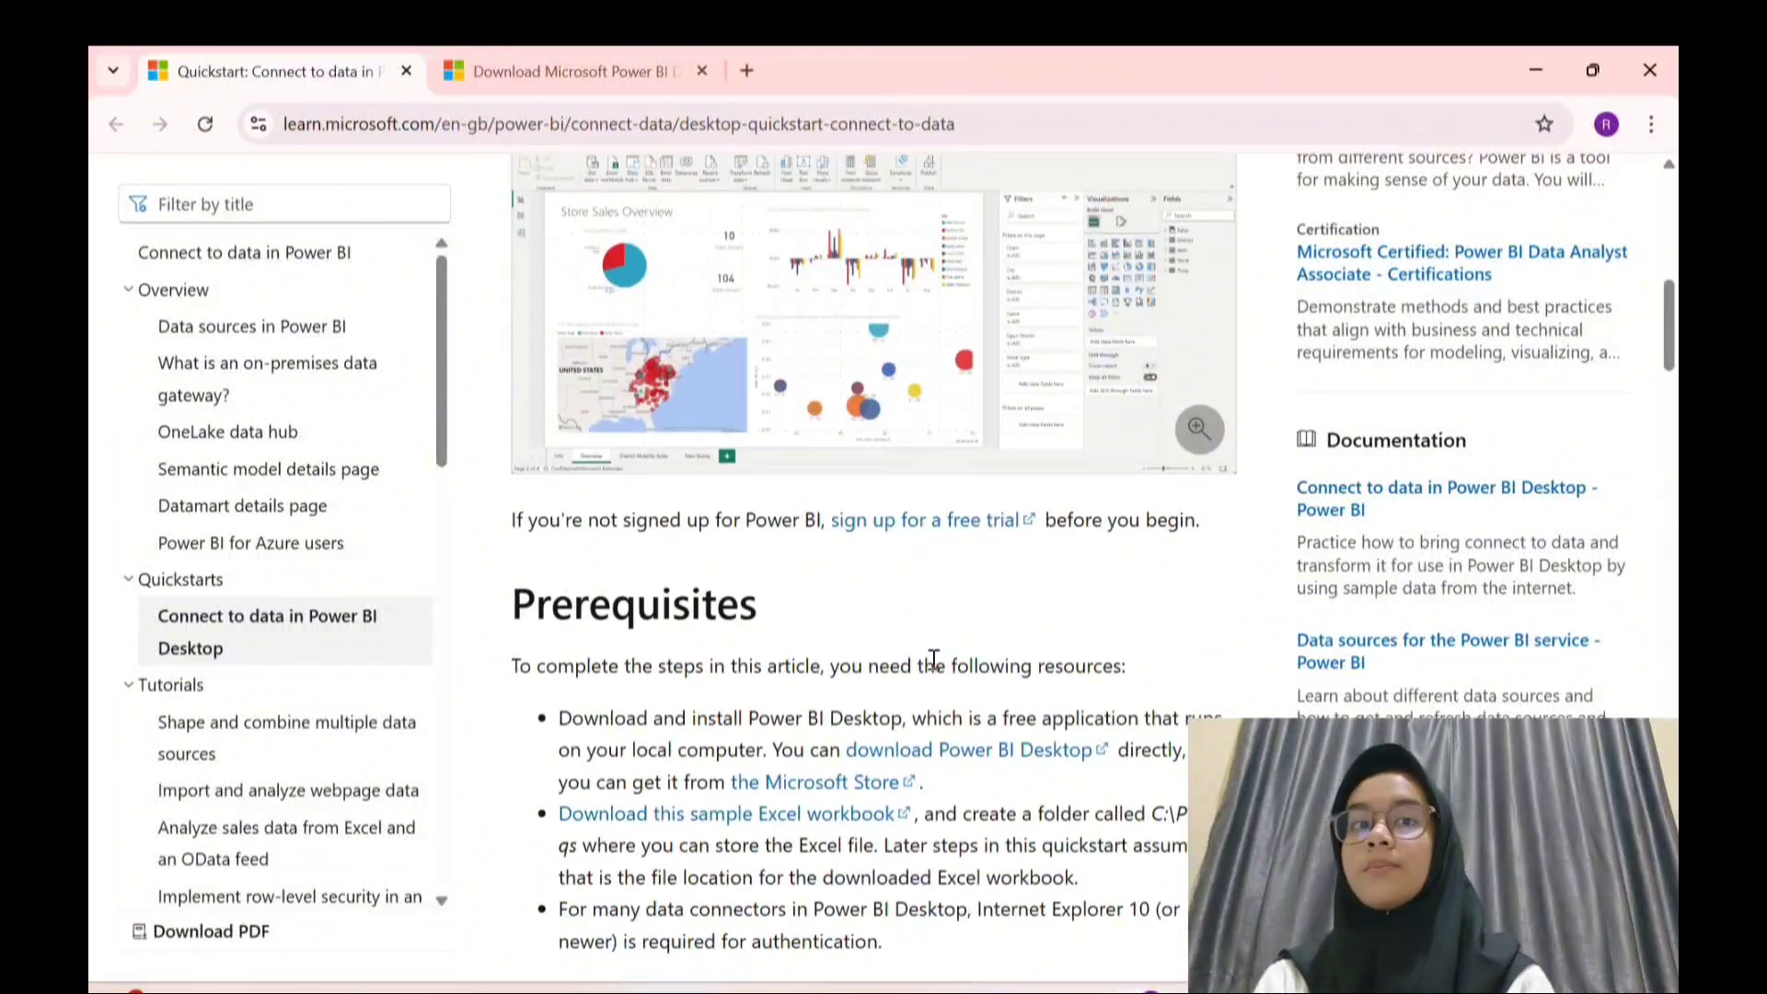
pyautogui.scroll(-1, 933, 659)
pyautogui.scroll(-1, 936, 669)
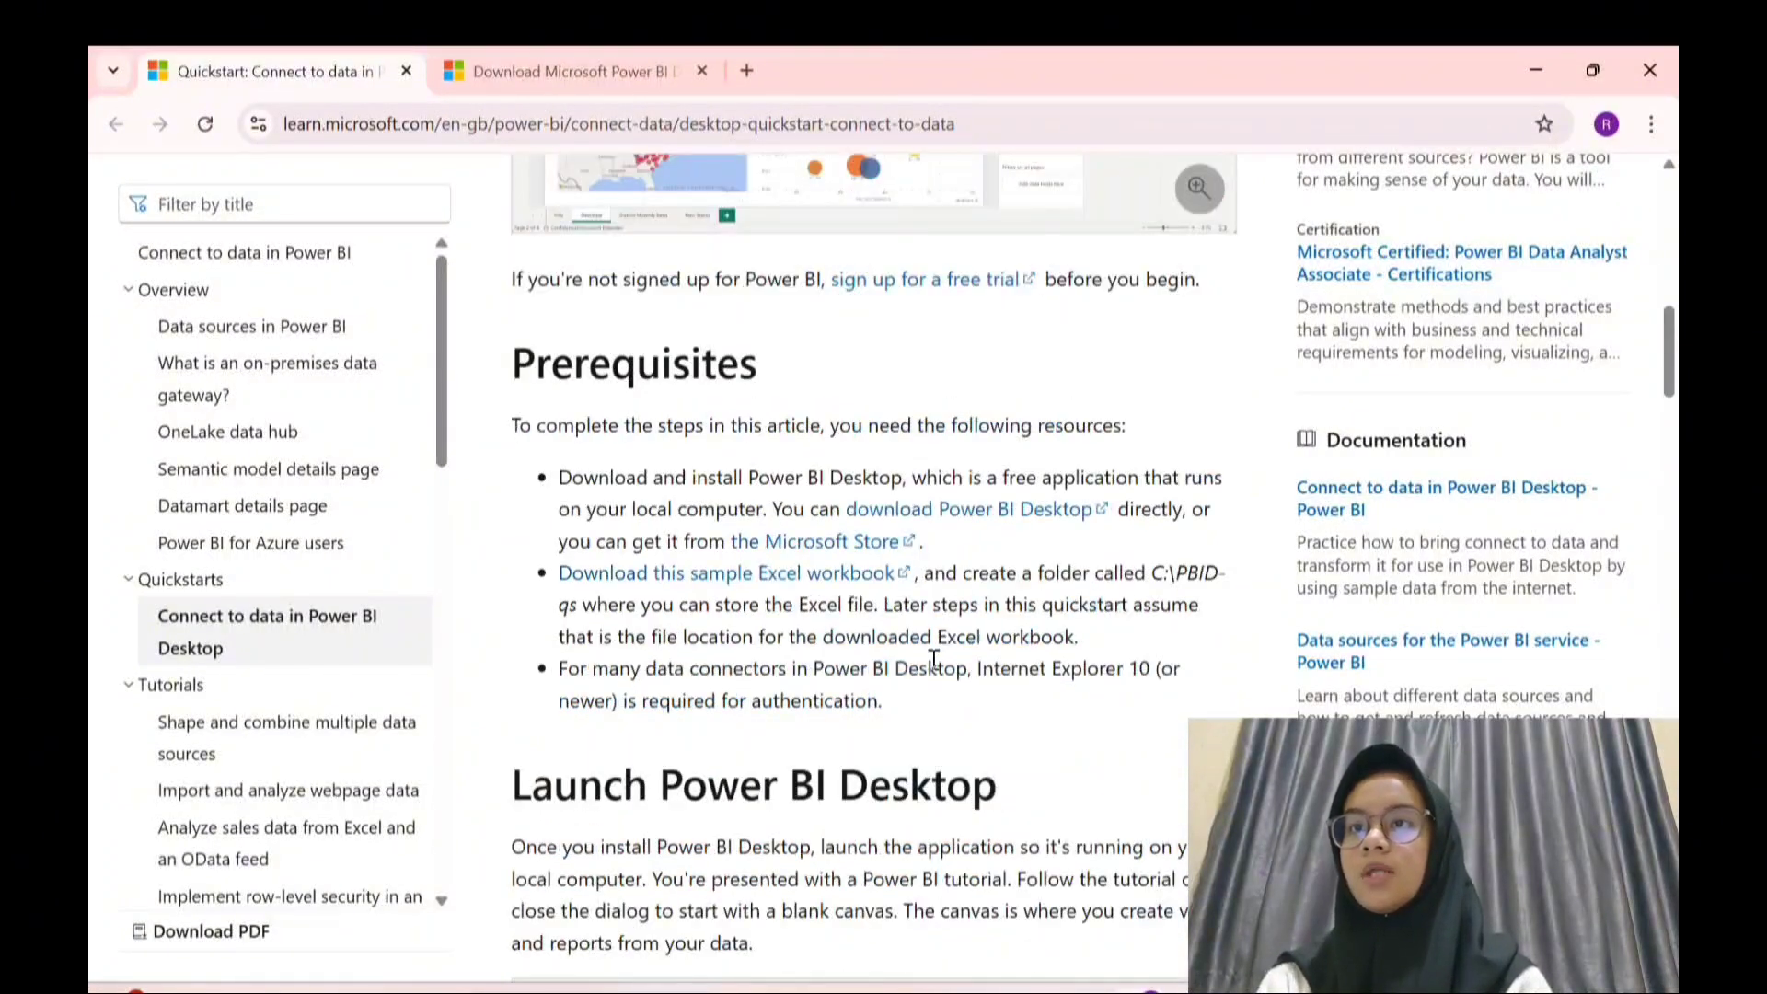
pyautogui.scroll(-6, 933, 659)
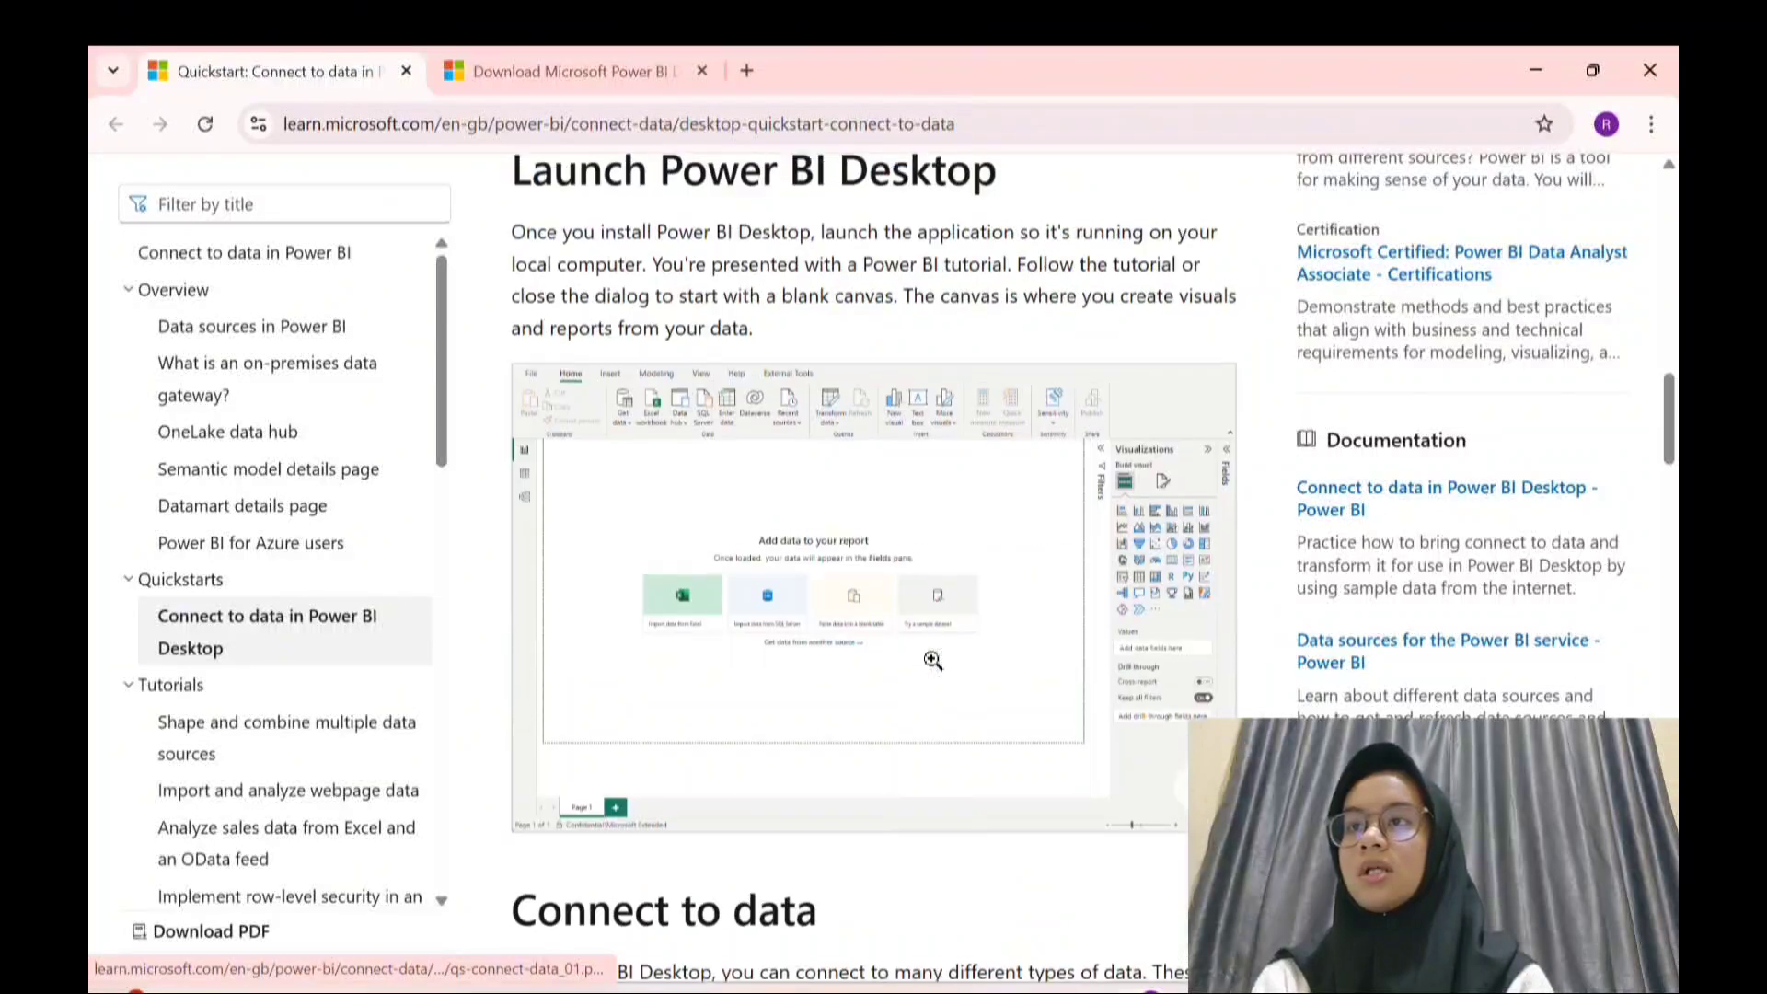
pyautogui.scroll(-9, 931, 659)
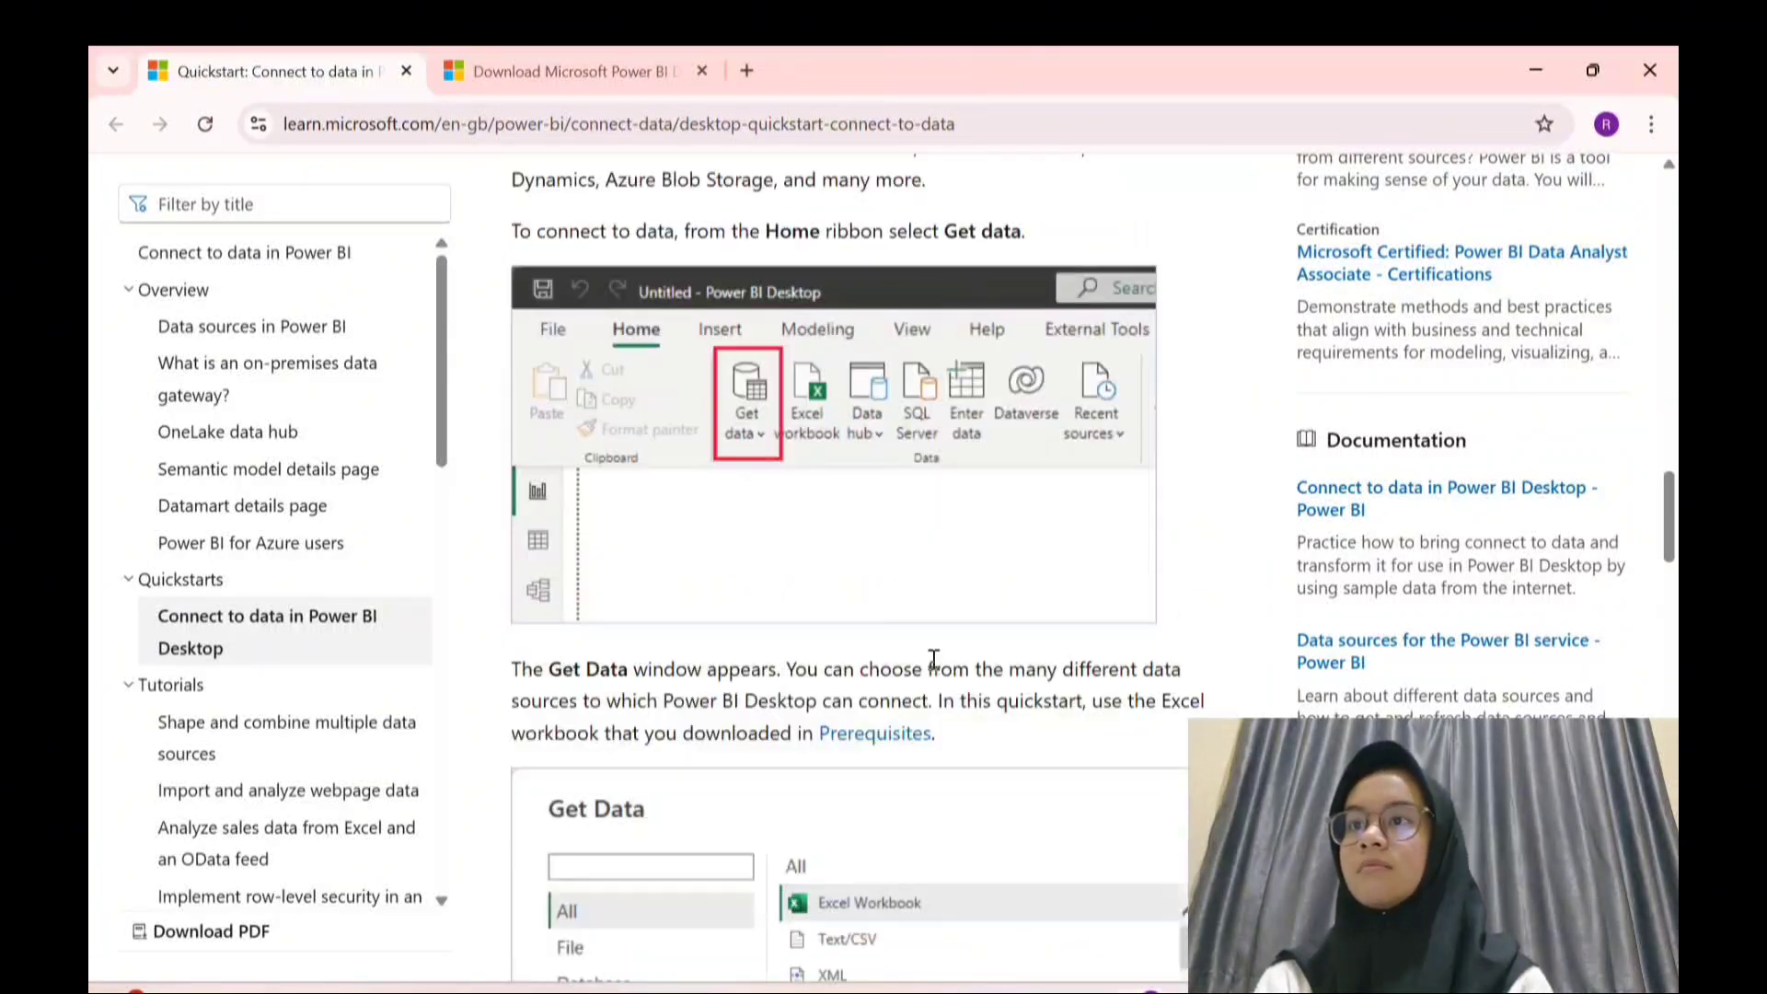
pyautogui.scroll(-12, 932, 659)
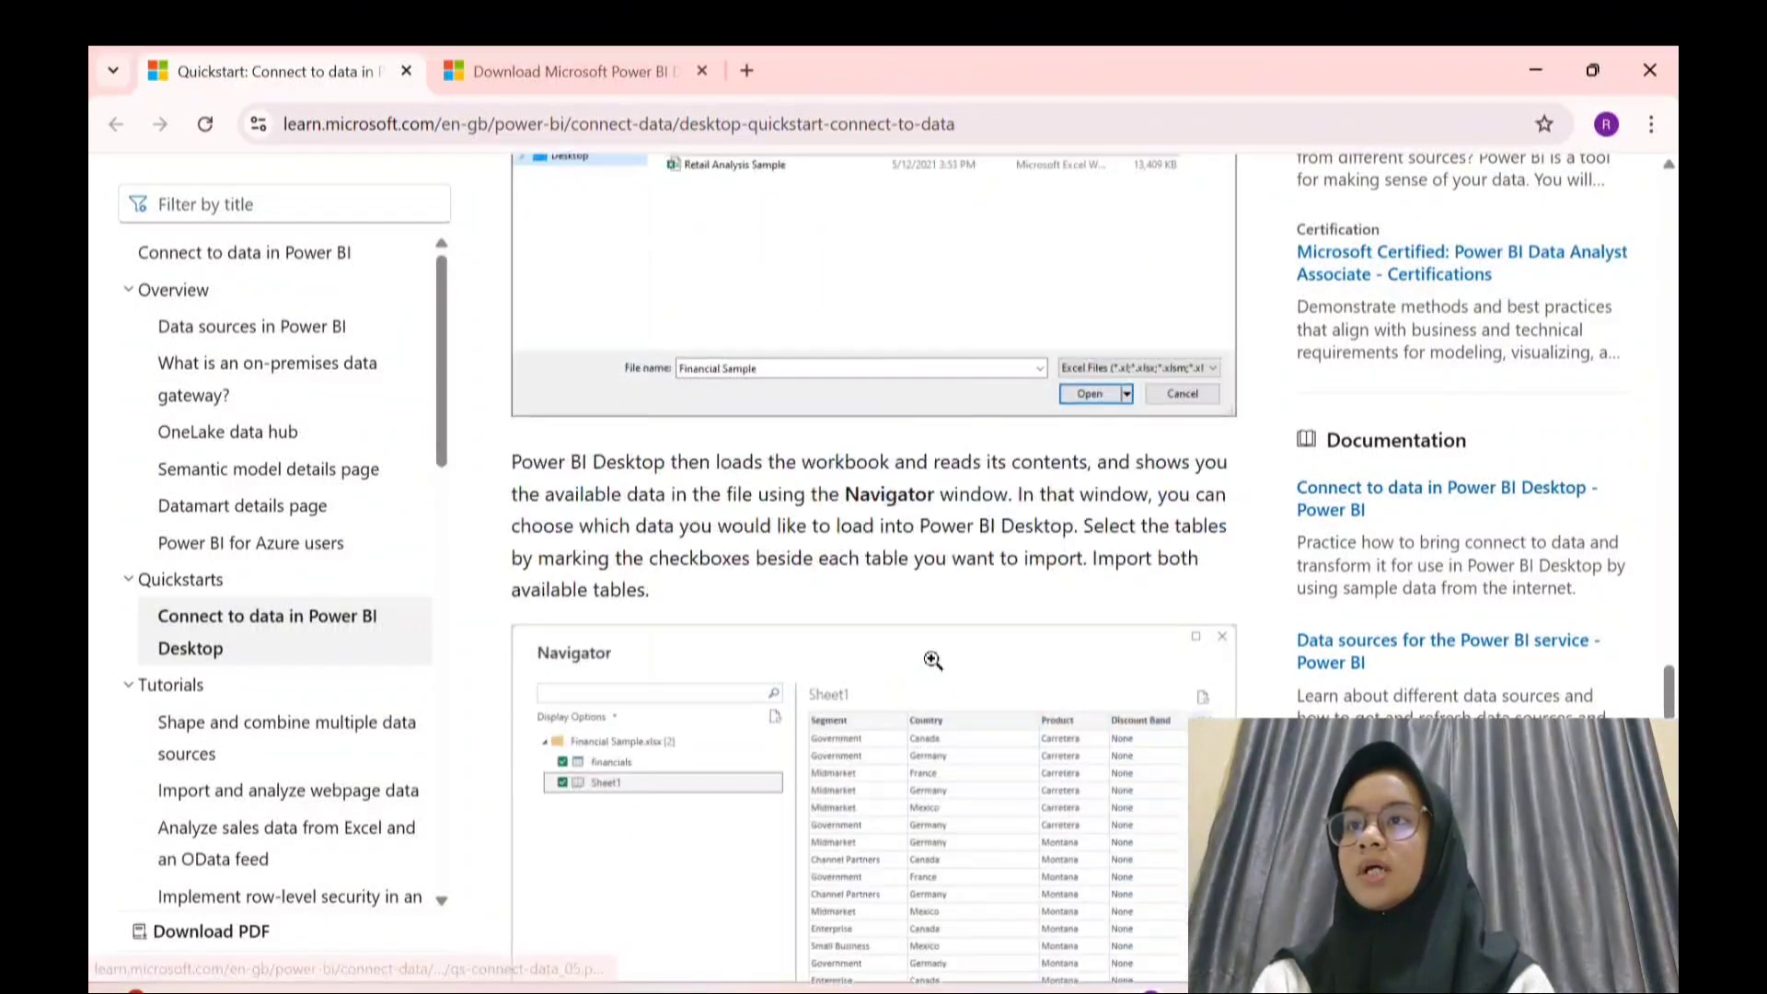
pyautogui.scroll(-8, 931, 659)
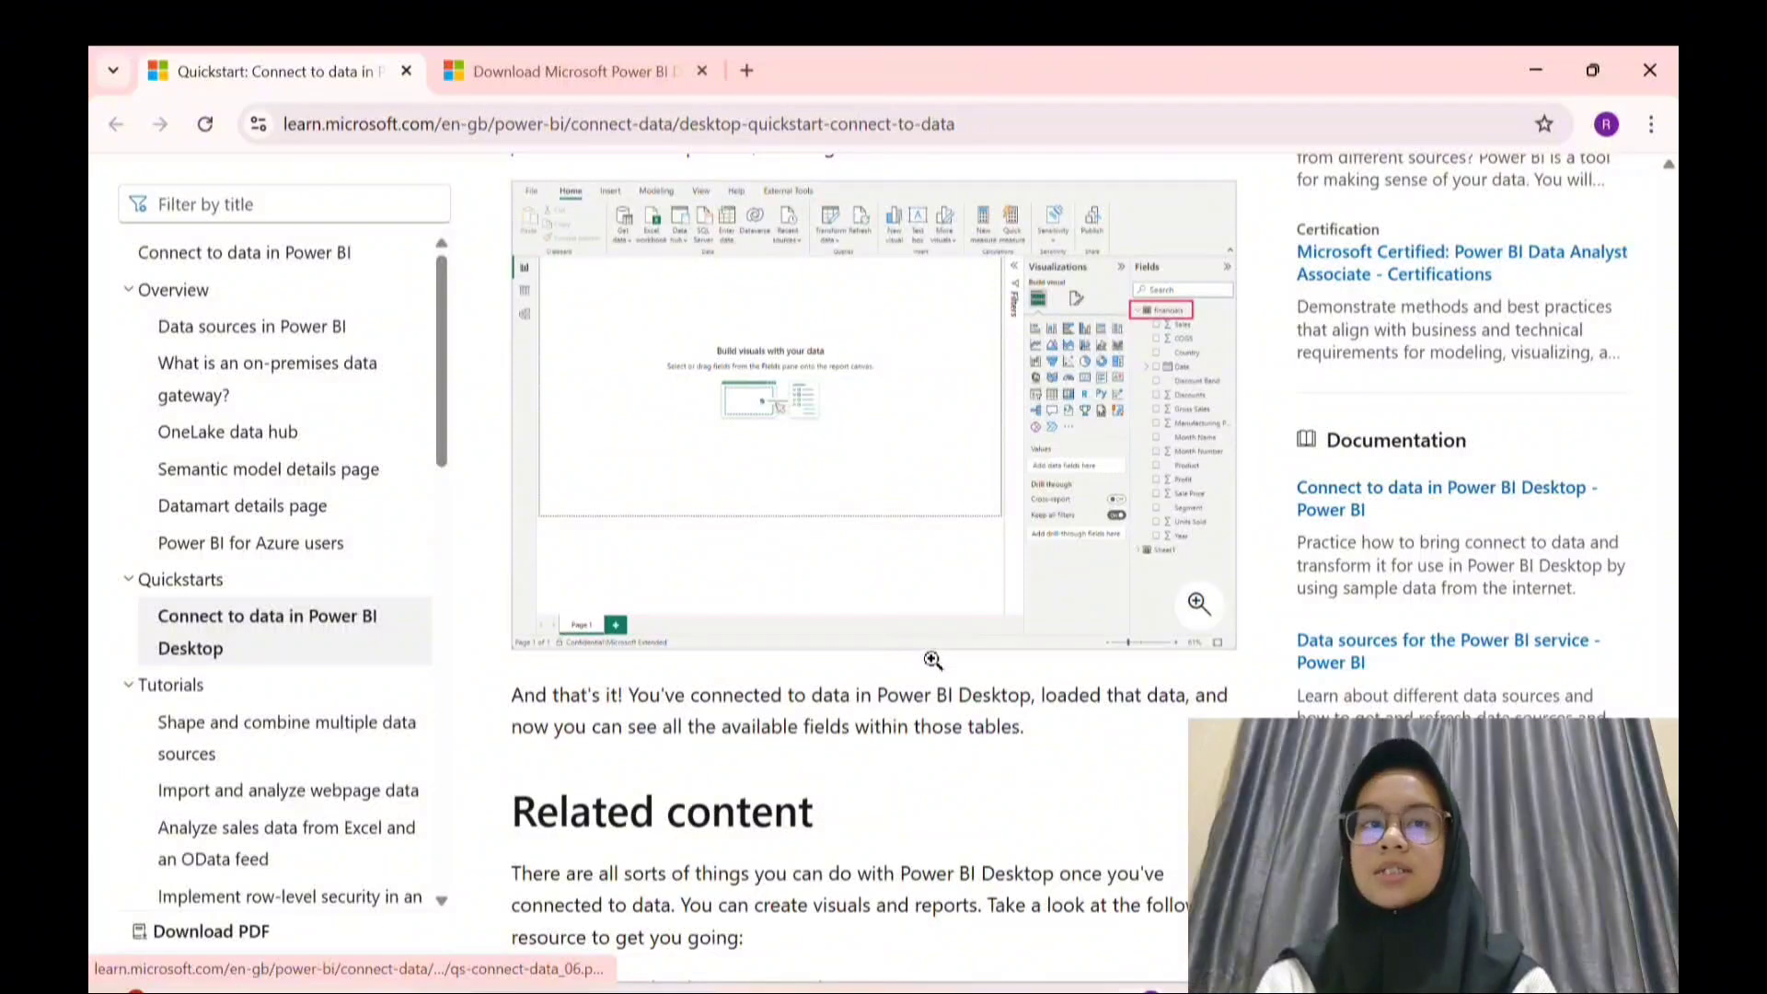
pyautogui.scroll(-3, 934, 664)
pyautogui.scroll(20, 931, 659)
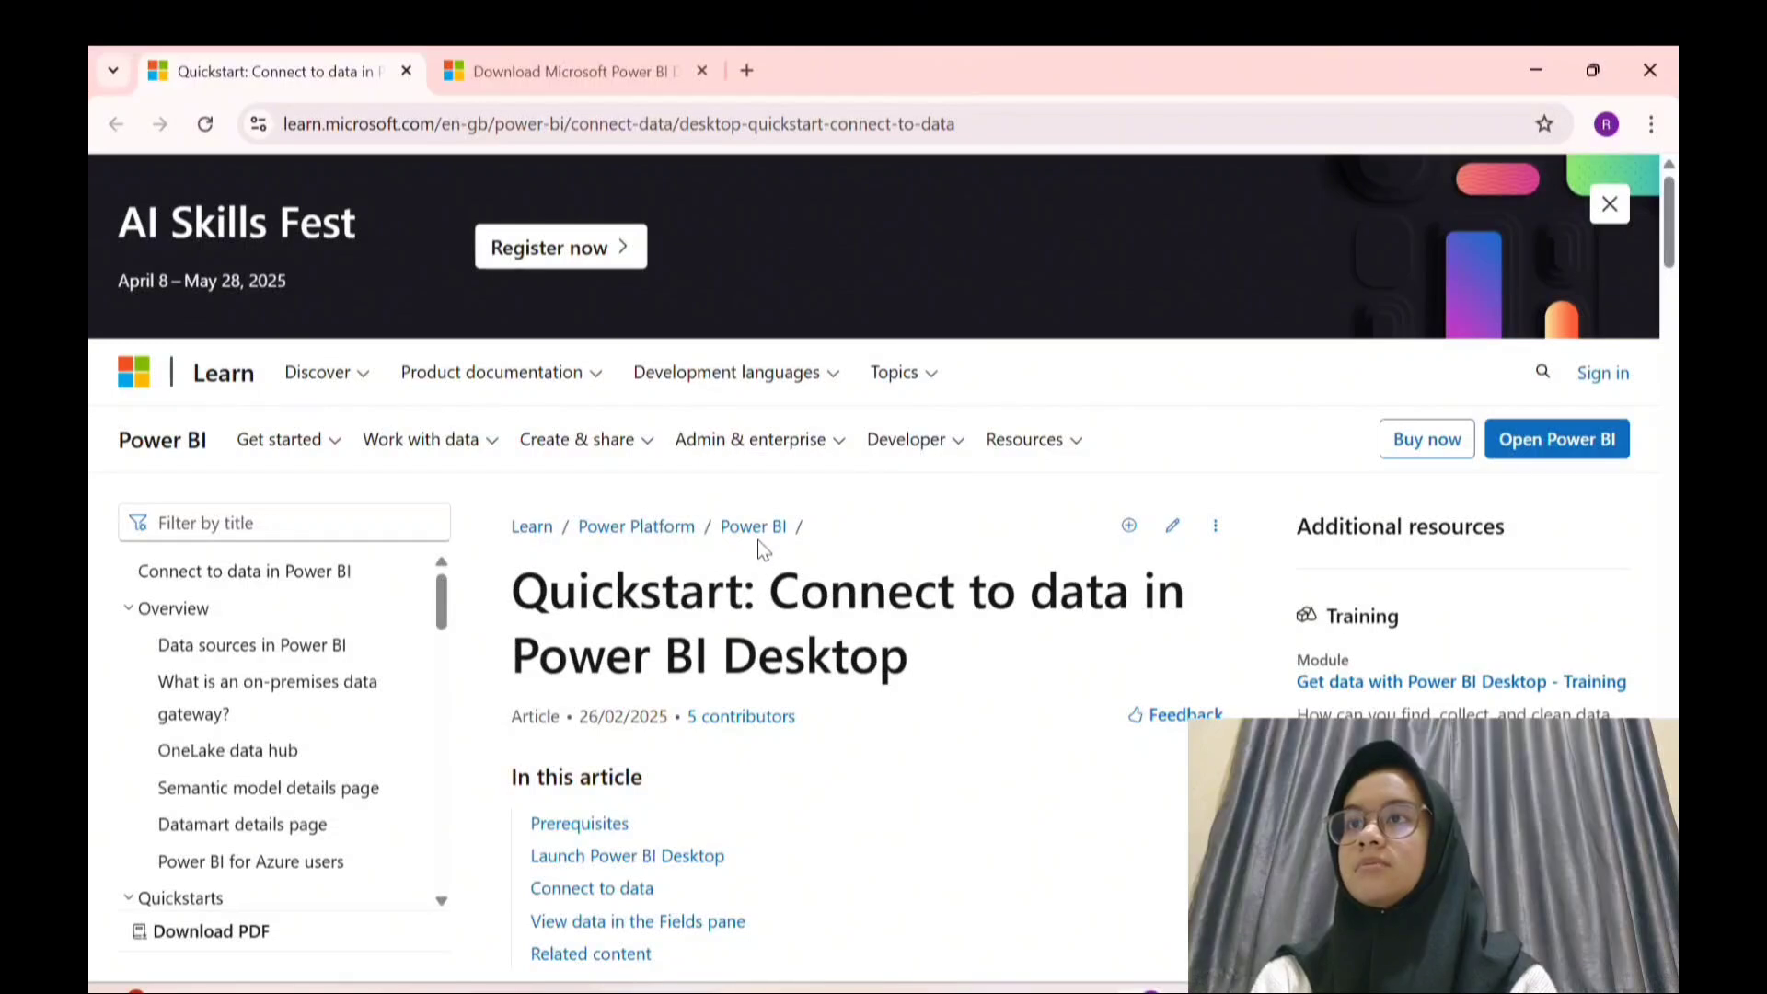
# Go to the Microsoft Power BI Desktop download page and review its file details, system requirements and installation instructions.
pyautogui.click(571, 69)
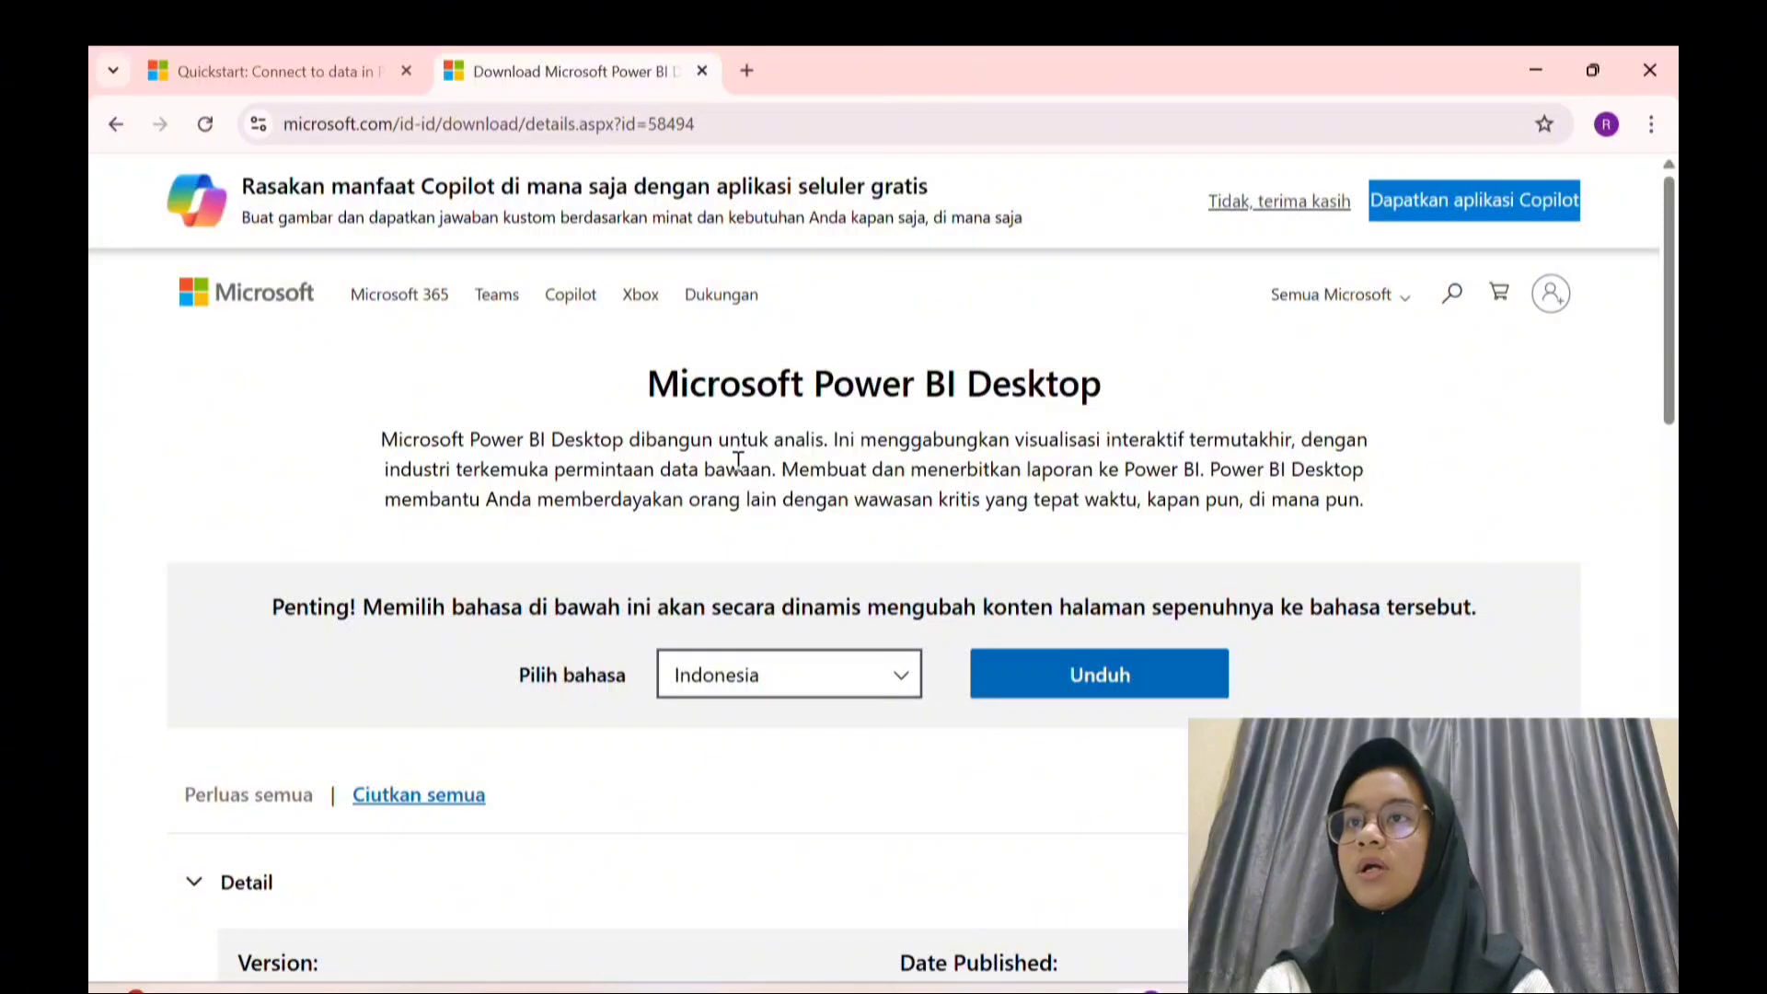
pyautogui.scroll(-5, 736, 460)
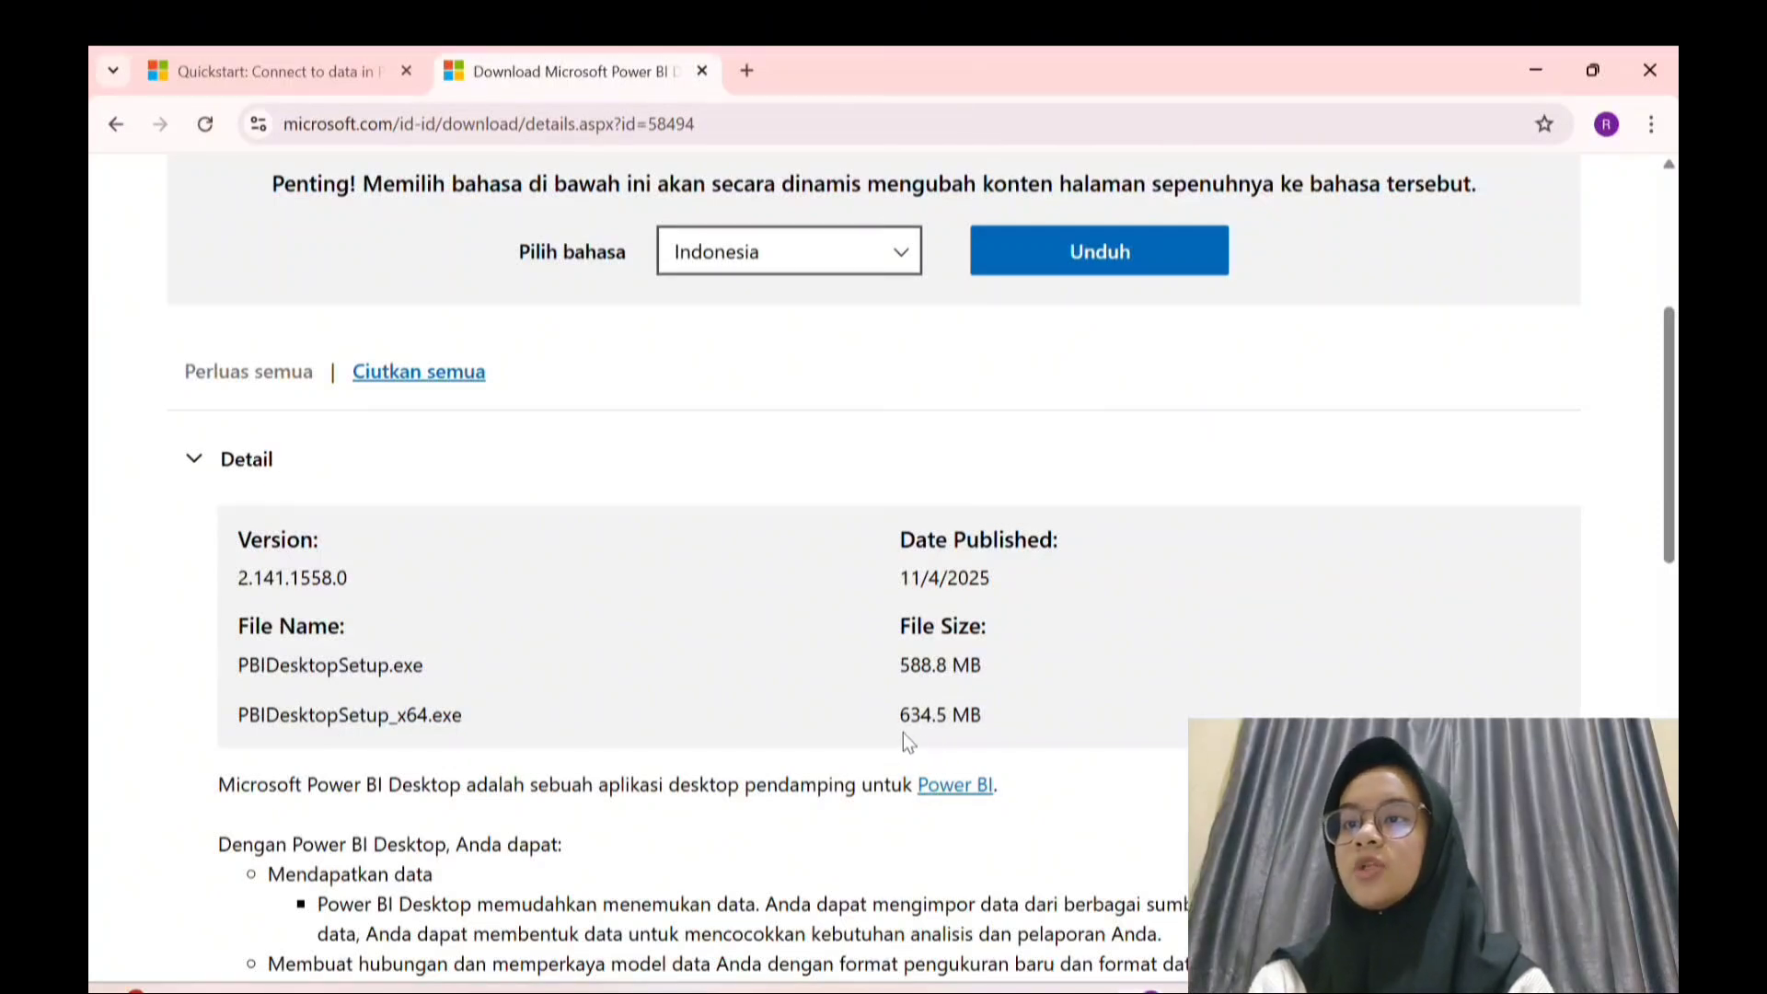
pyautogui.scroll(-1, 861, 713)
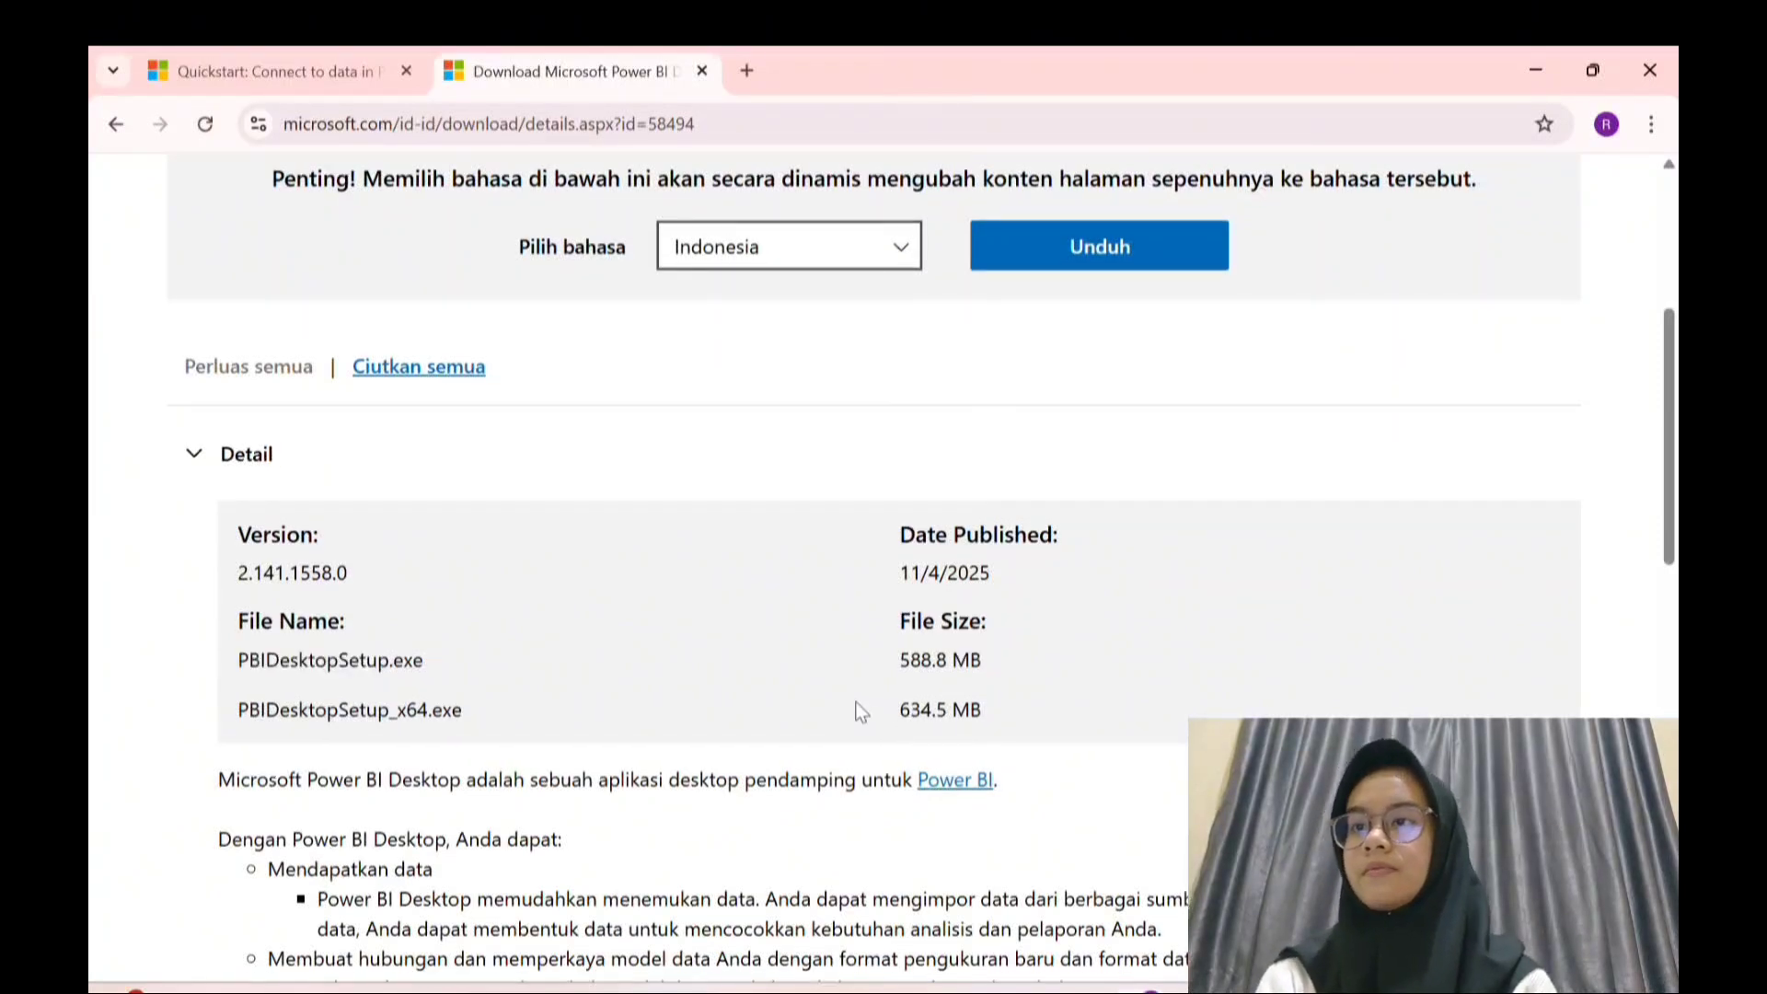
pyautogui.scroll(-3, 860, 714)
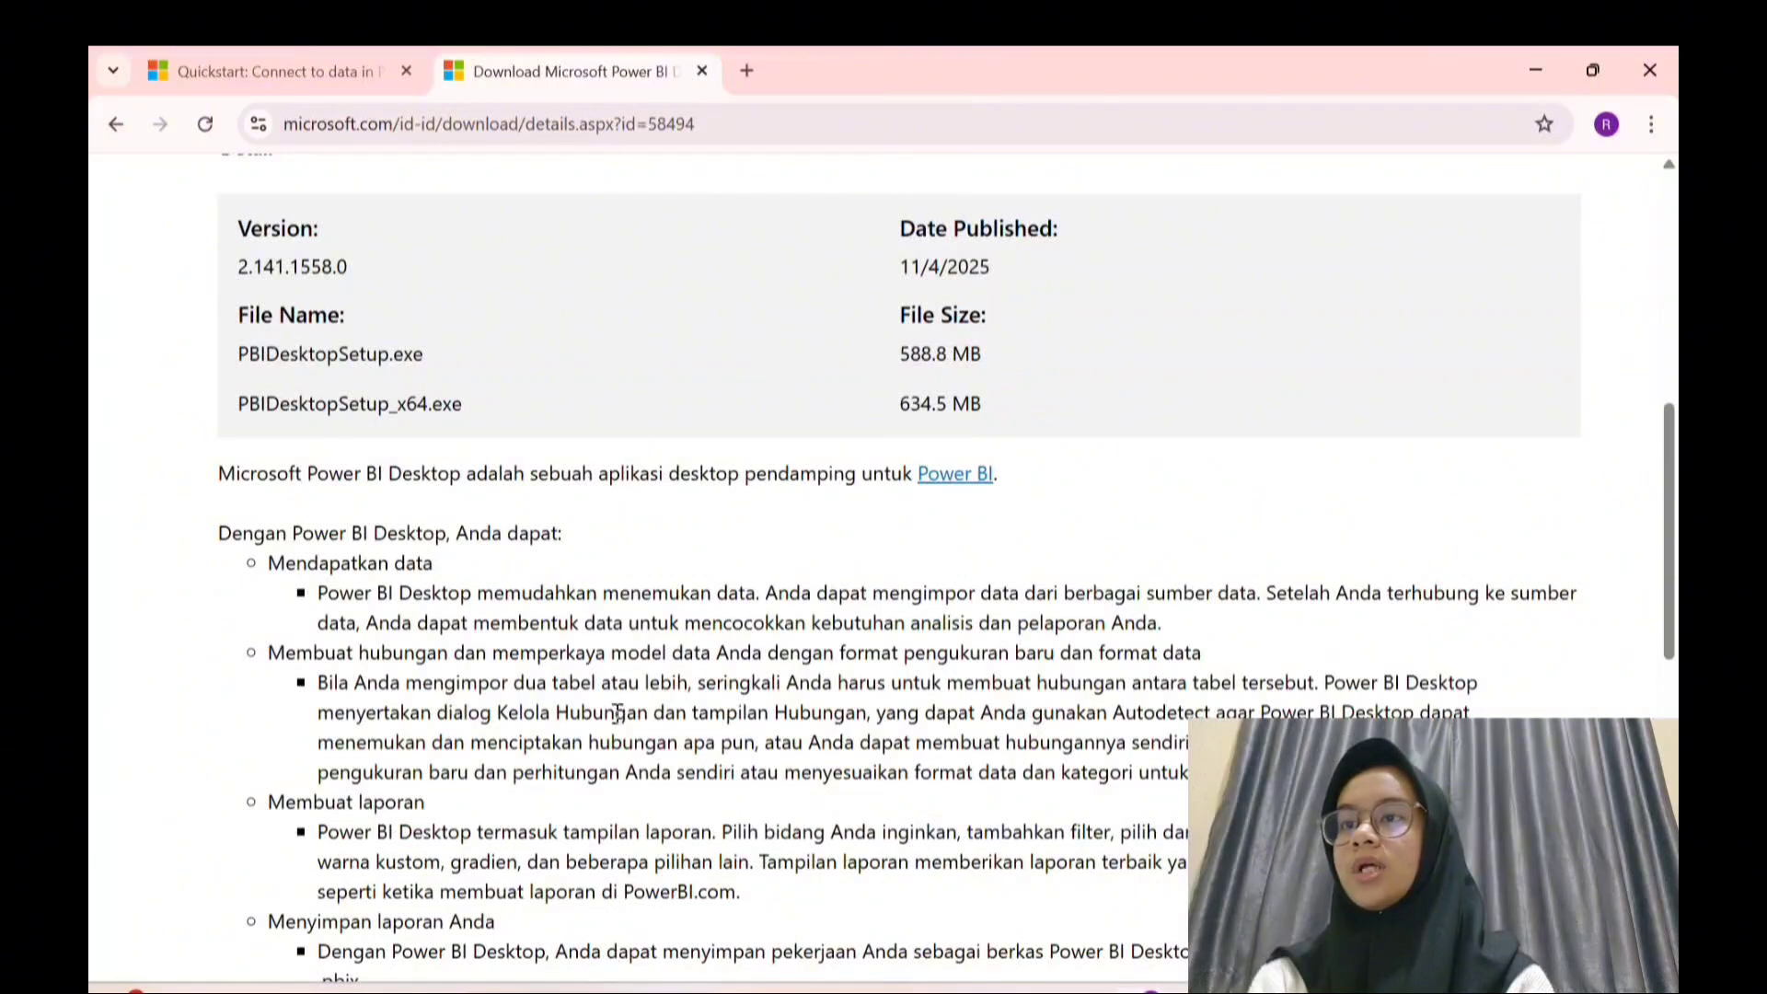
pyautogui.scroll(-1, 520, 773)
pyautogui.scroll(-5, 512, 750)
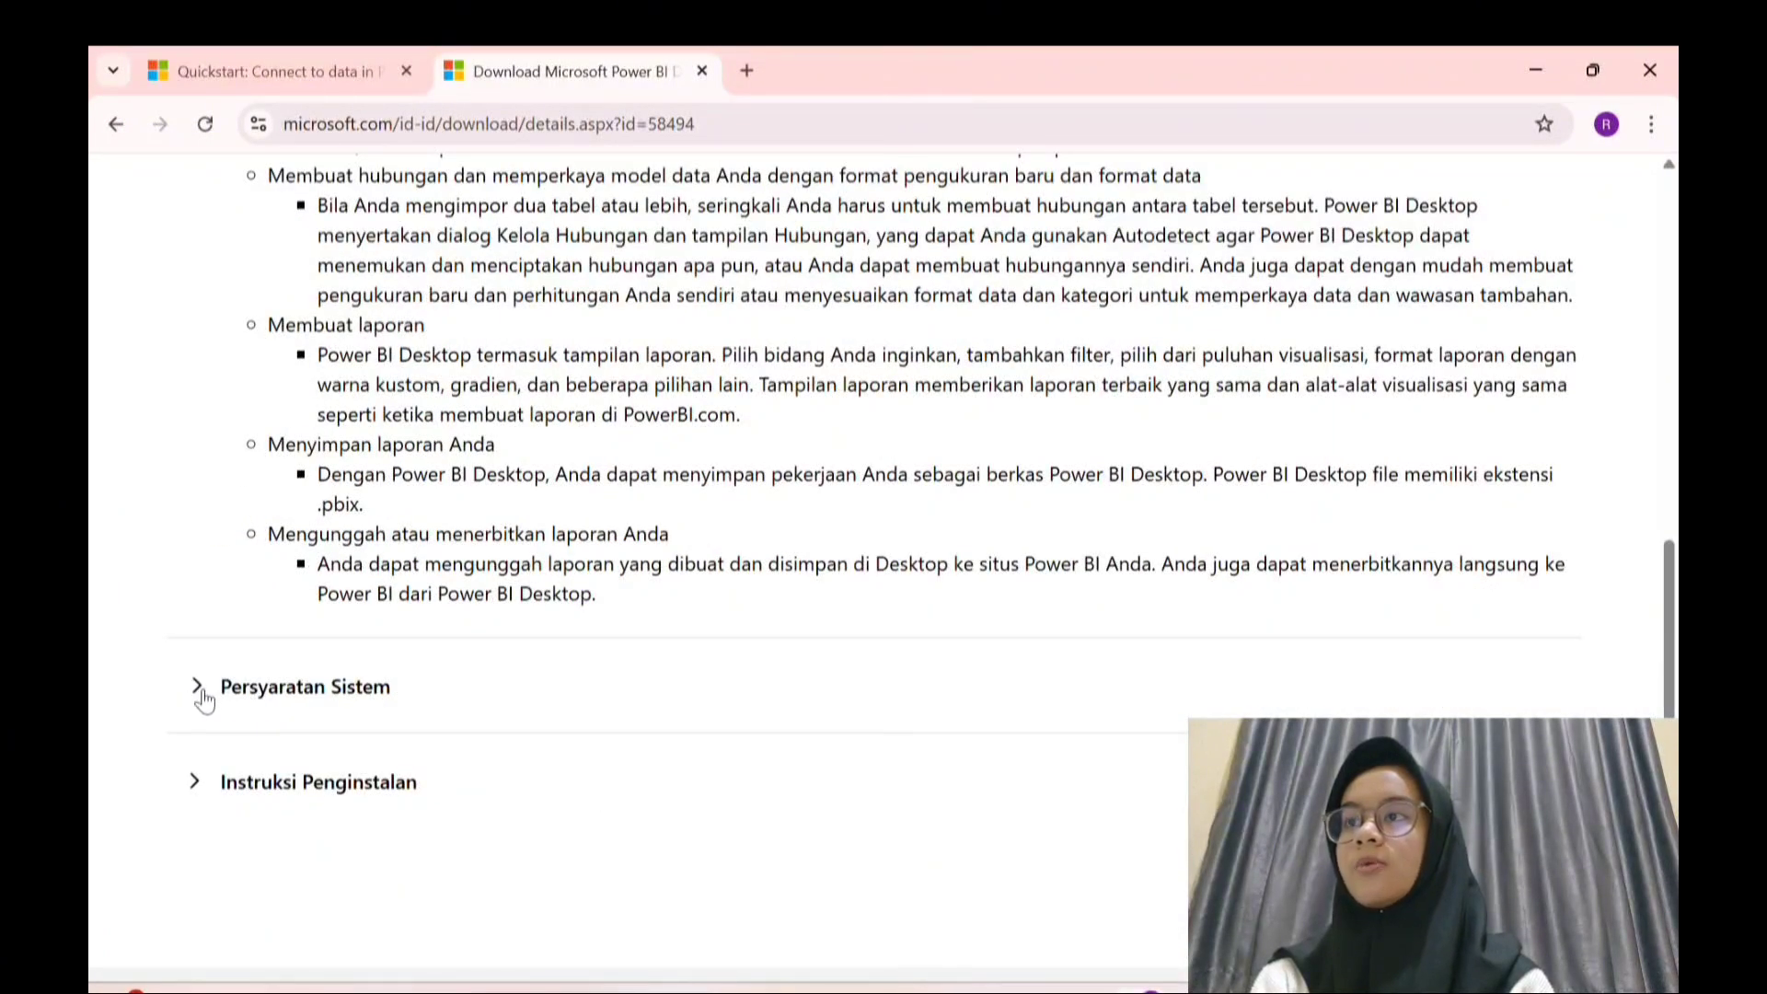
pyautogui.click(199, 696)
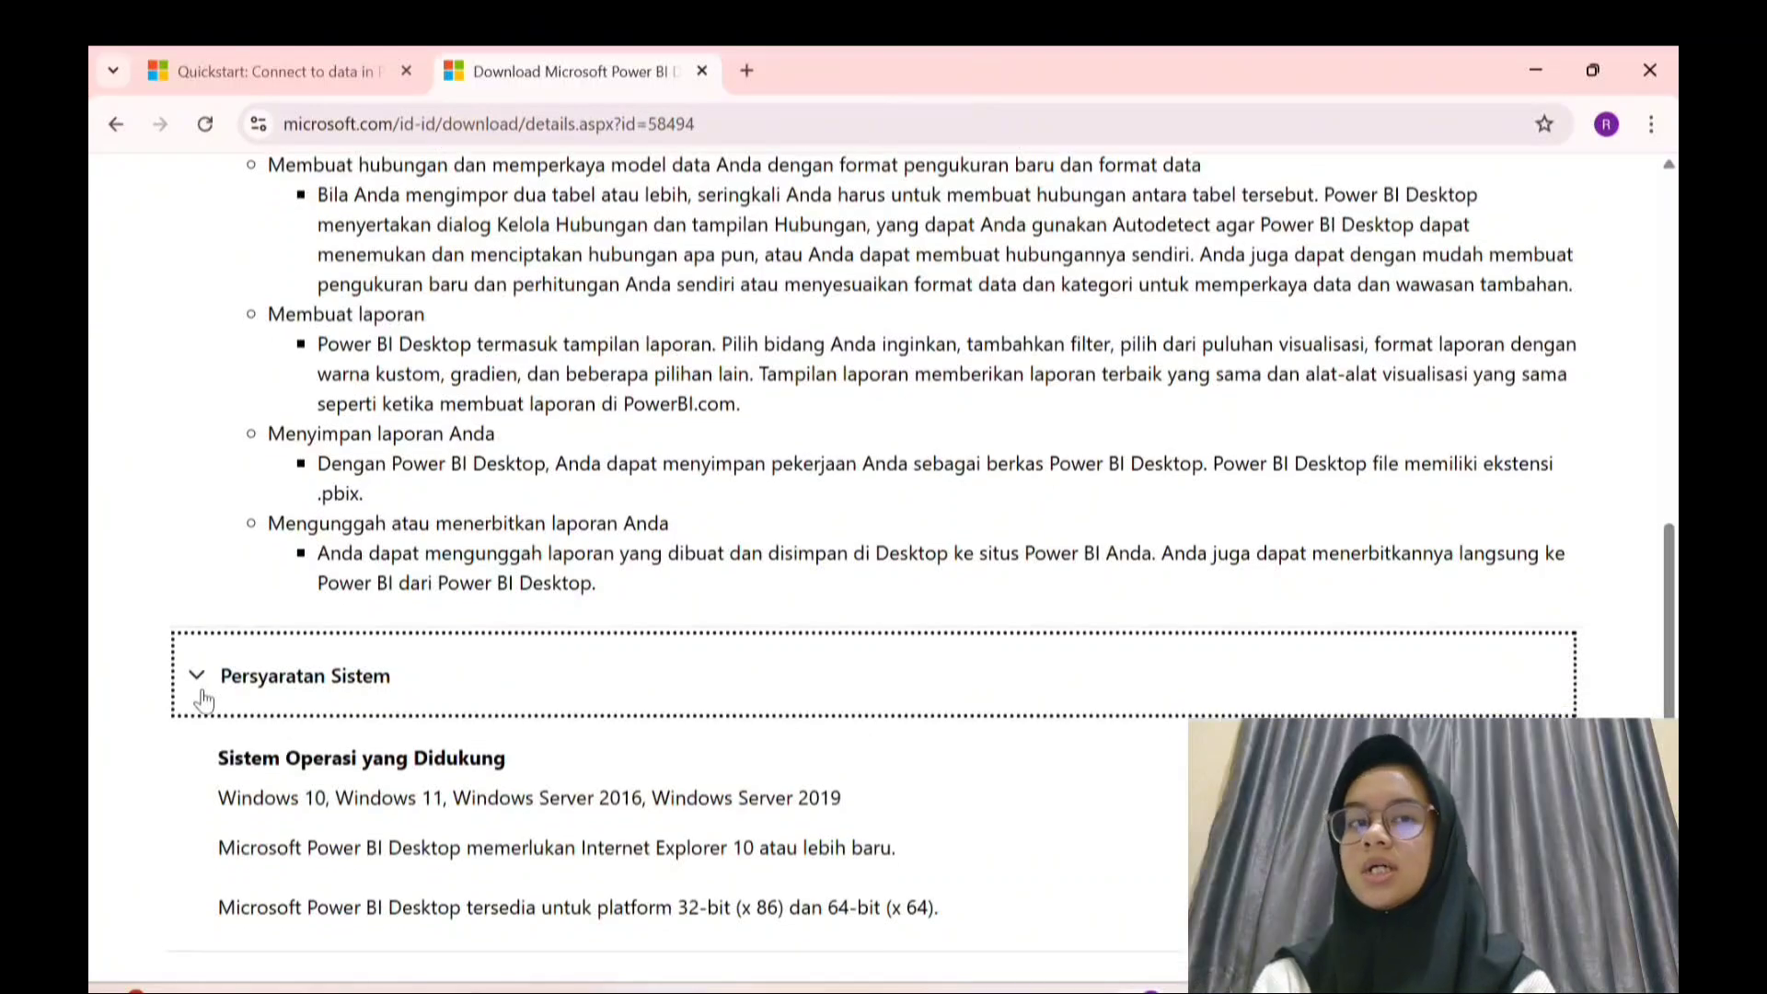
pyautogui.click(199, 697)
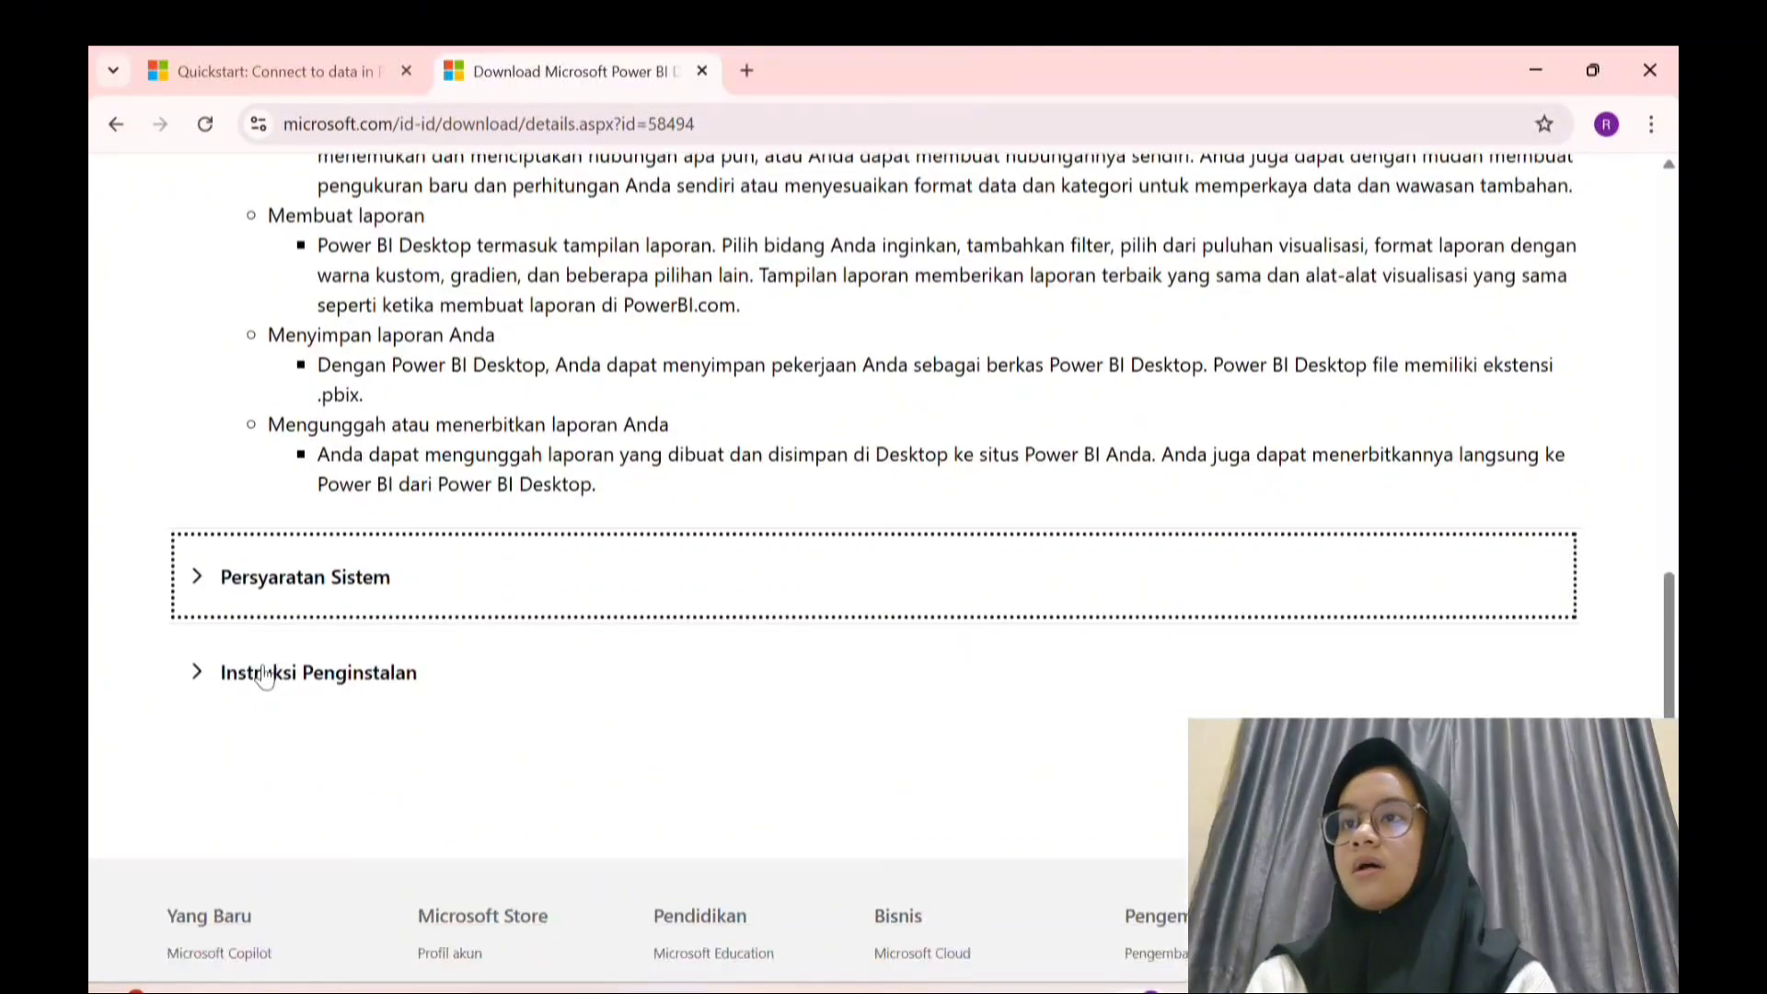
pyautogui.click(187, 676)
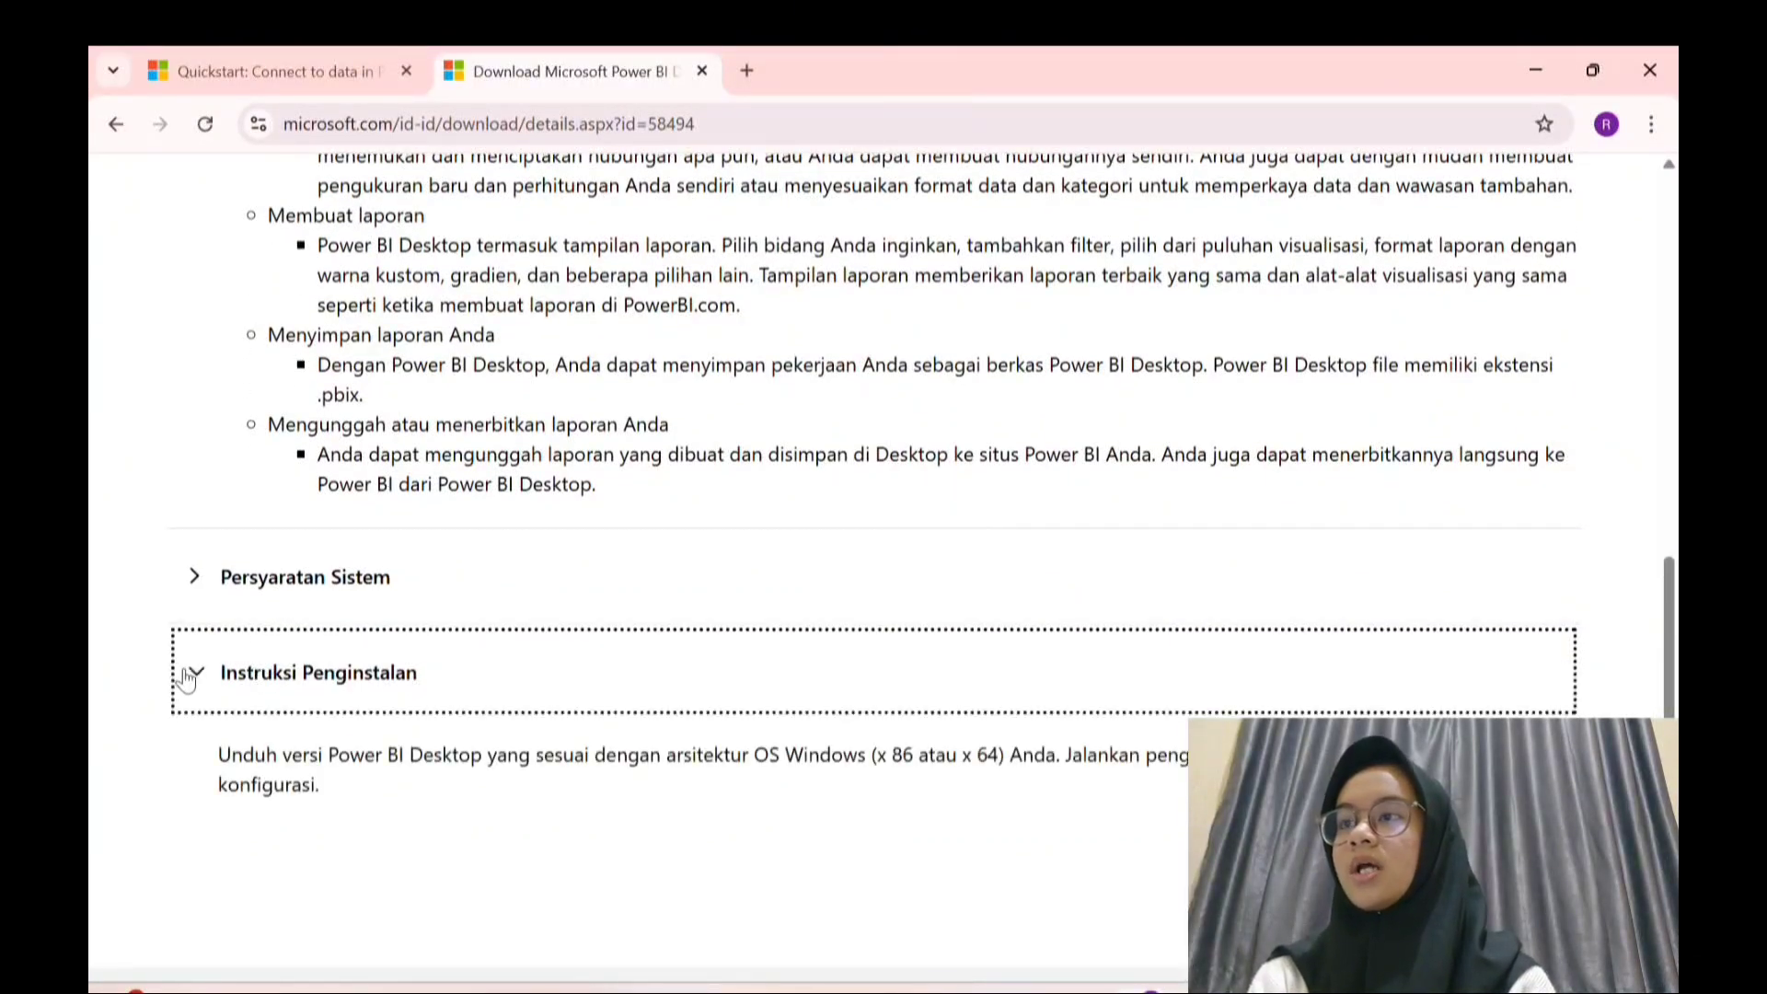
pyautogui.click(187, 677)
pyautogui.scroll(15, 454, 655)
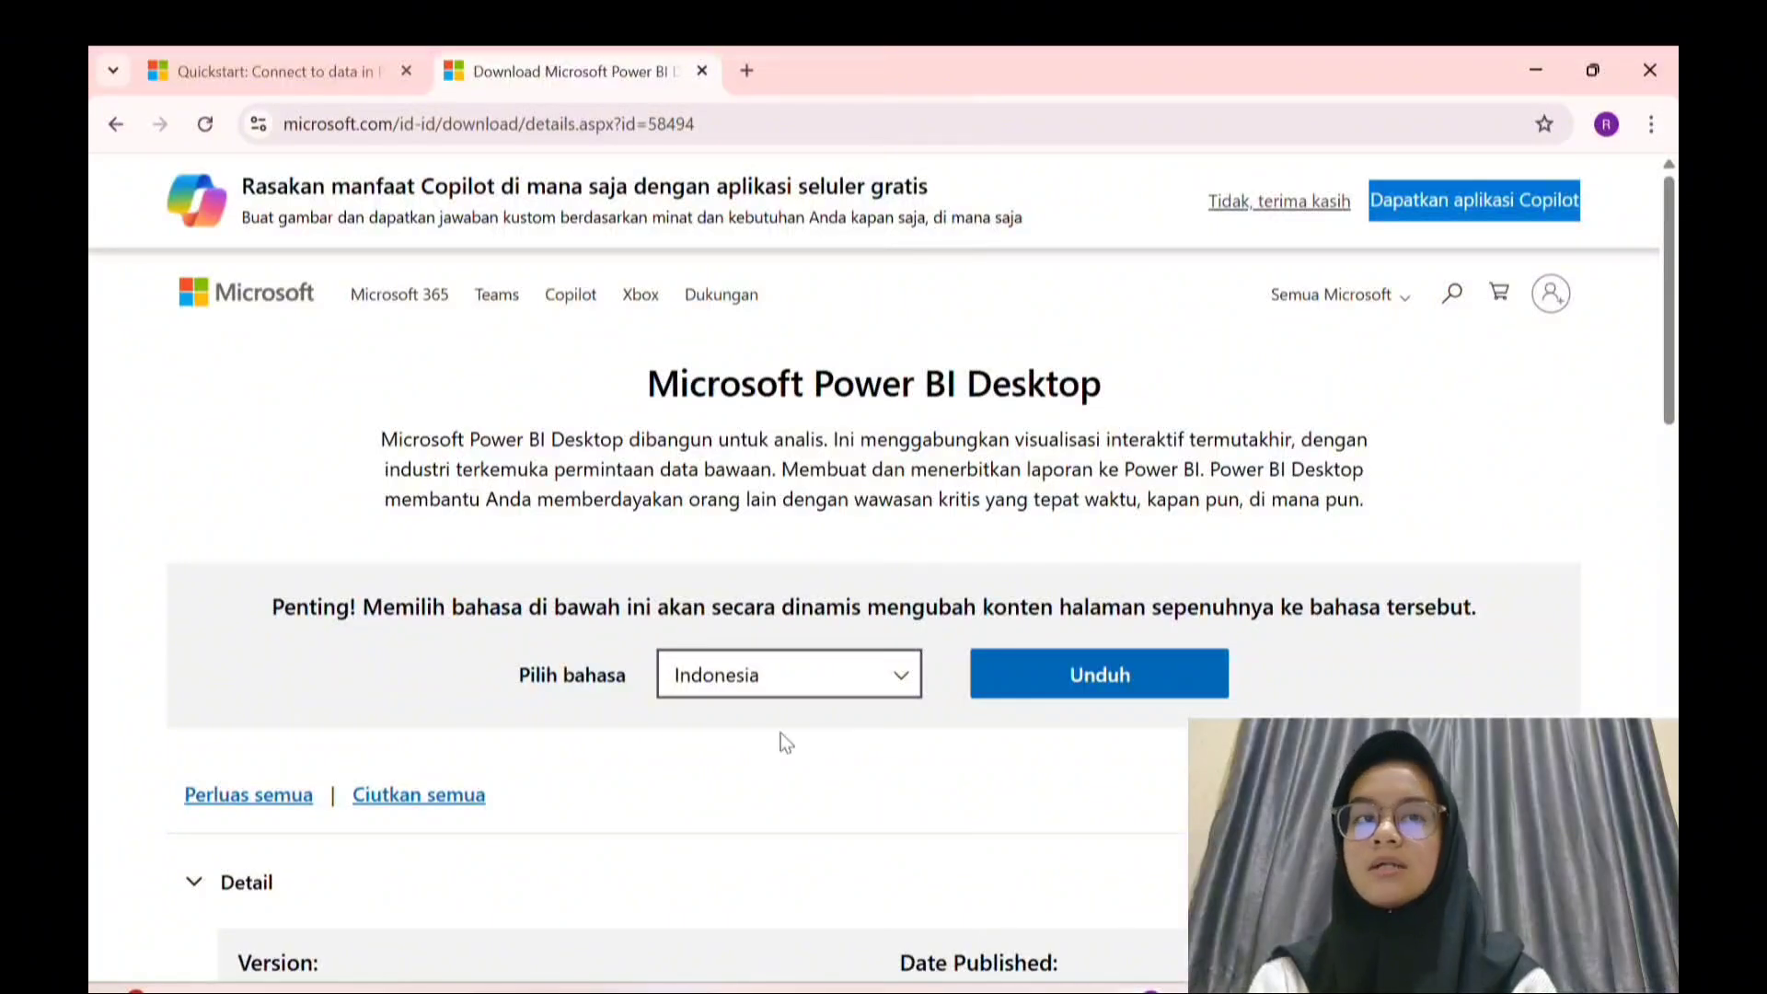
# Download the 64-bit installer PBIDesktopSetup_x64.exe with Indonesia kept as the page language.
pyautogui.click(875, 681)
pyautogui.click(876, 675)
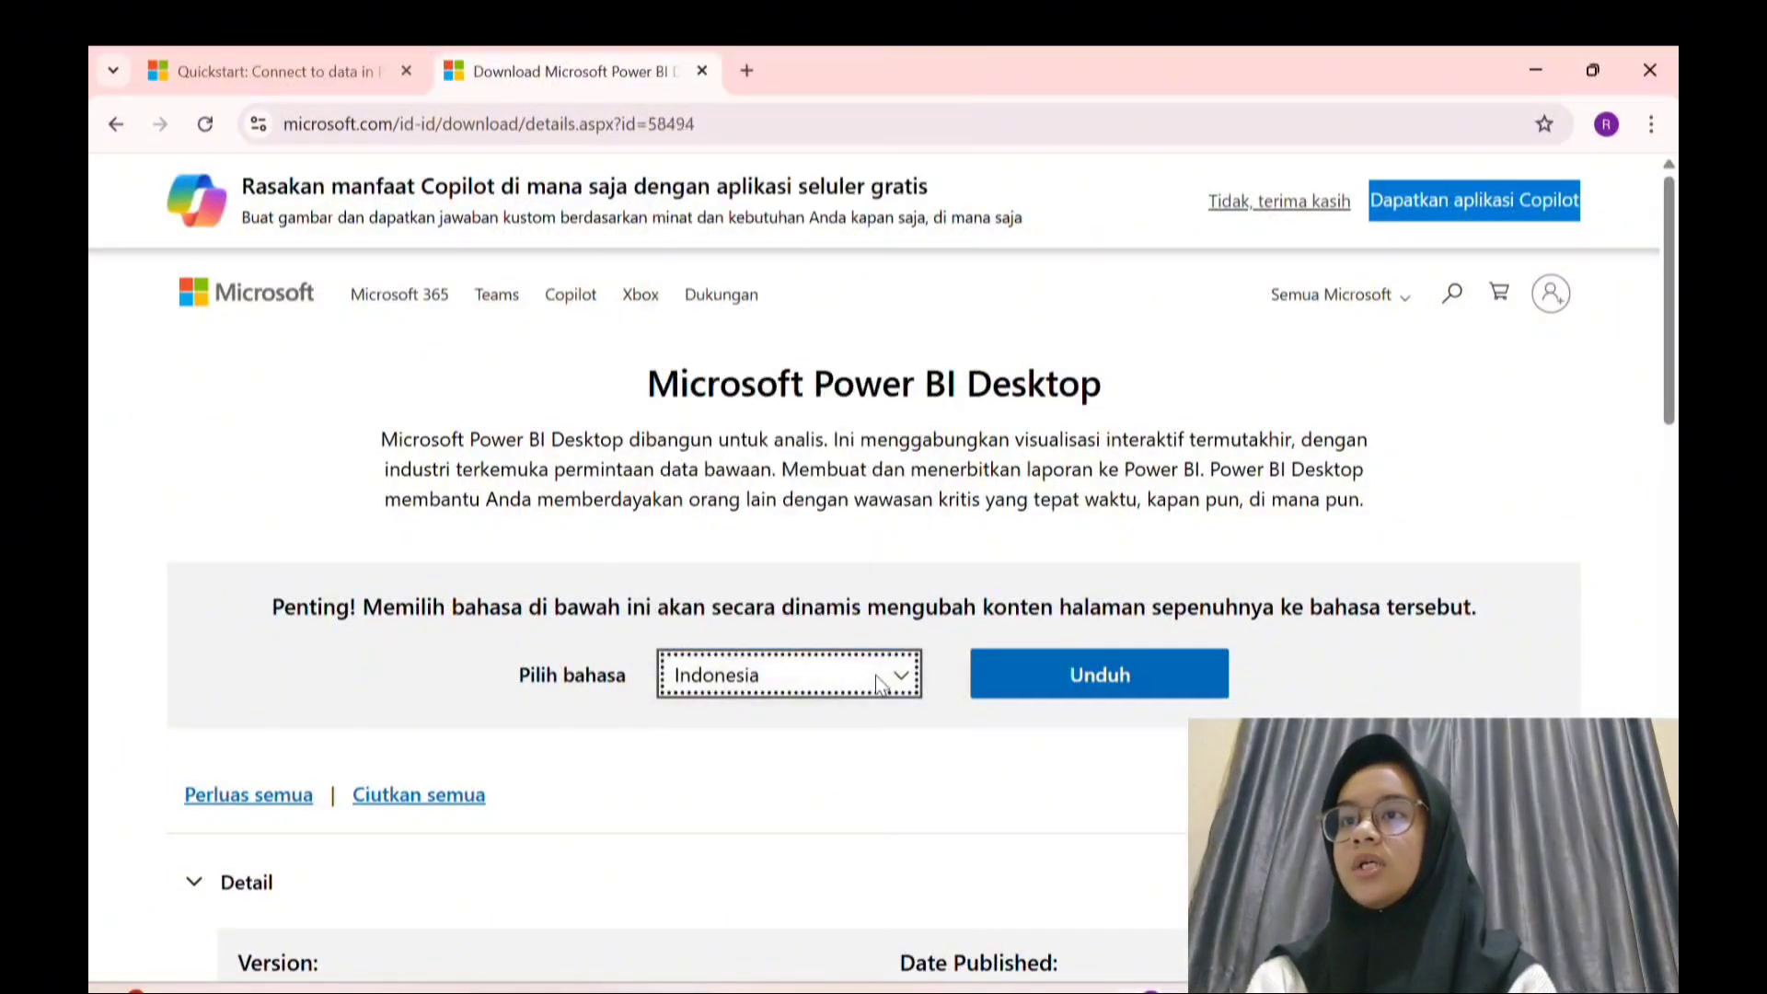
pyautogui.click(946, 747)
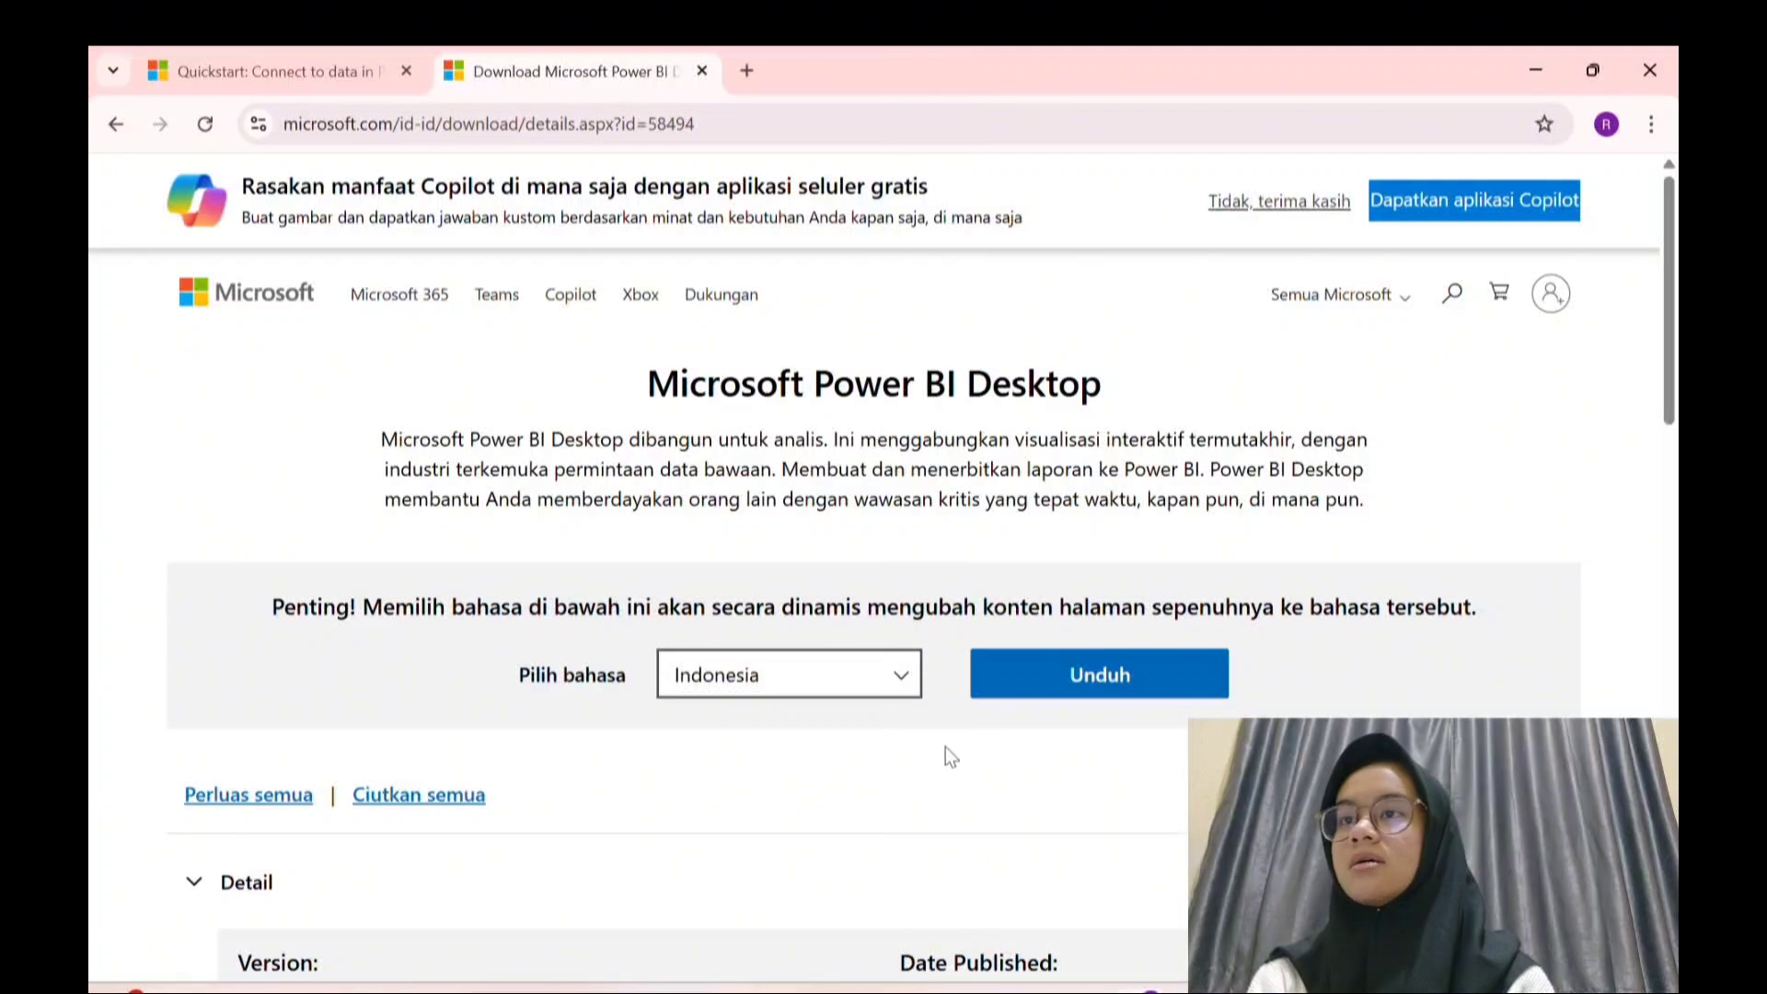
pyautogui.click(1038, 676)
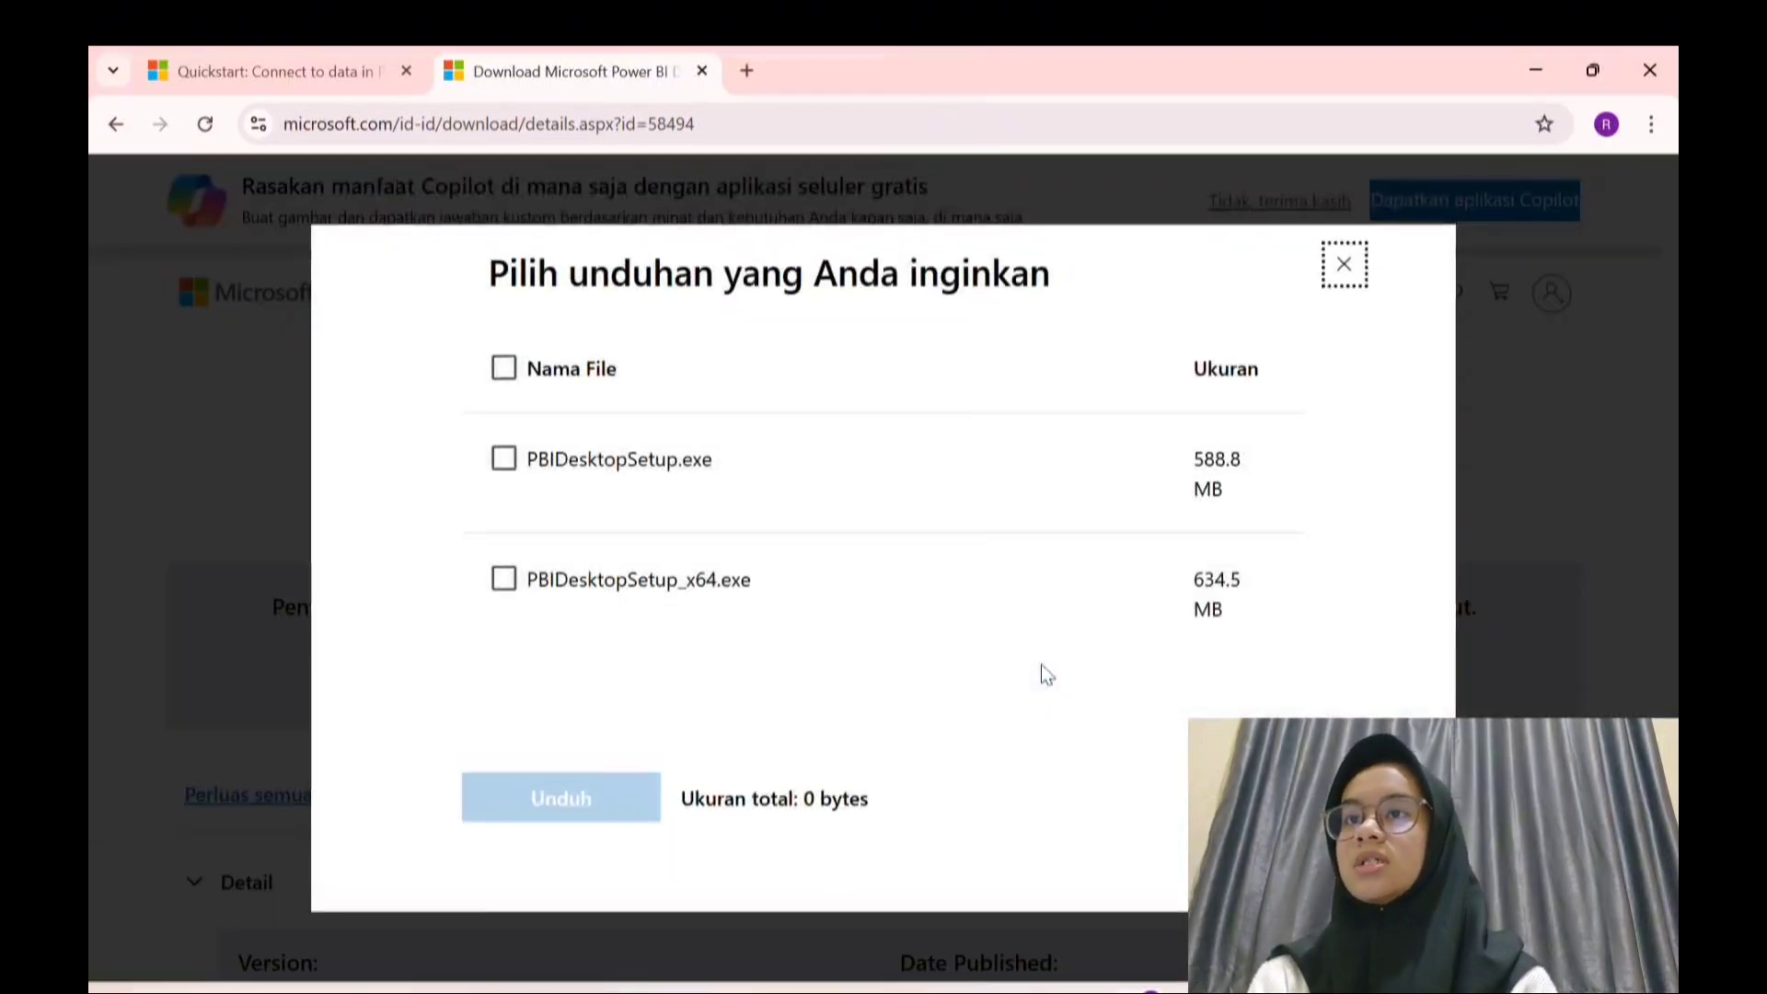
pyautogui.click(505, 578)
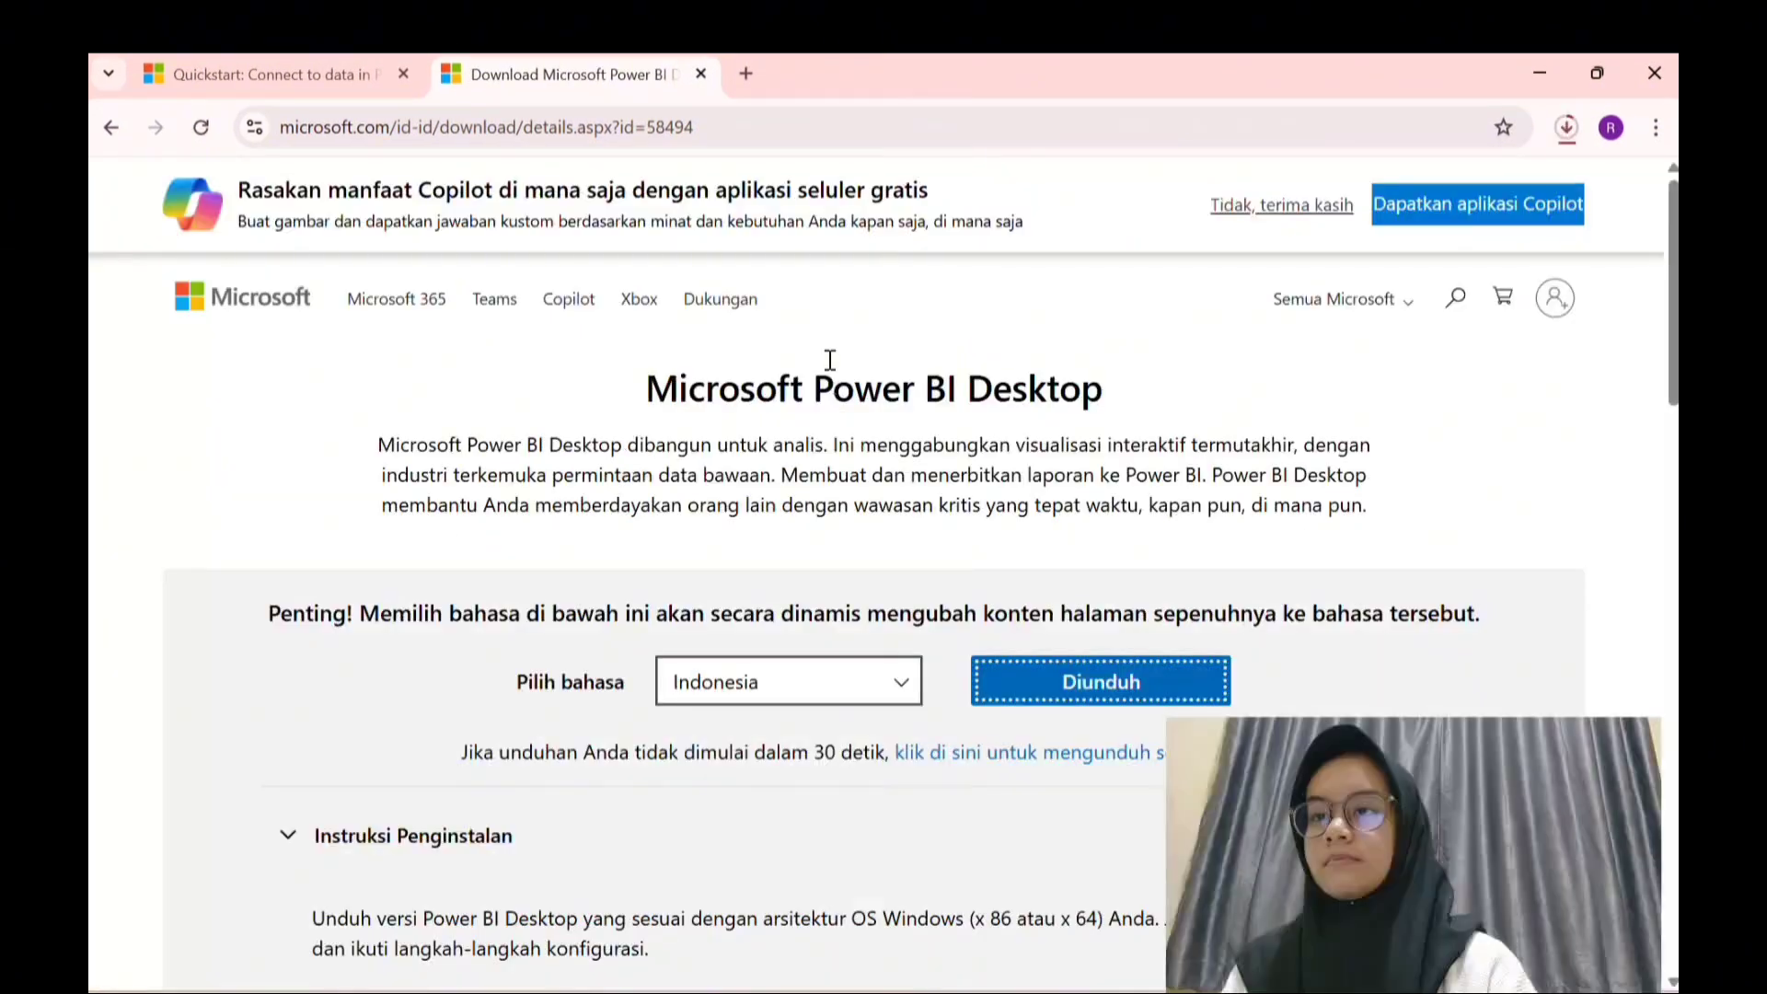
pyautogui.click(585, 800)
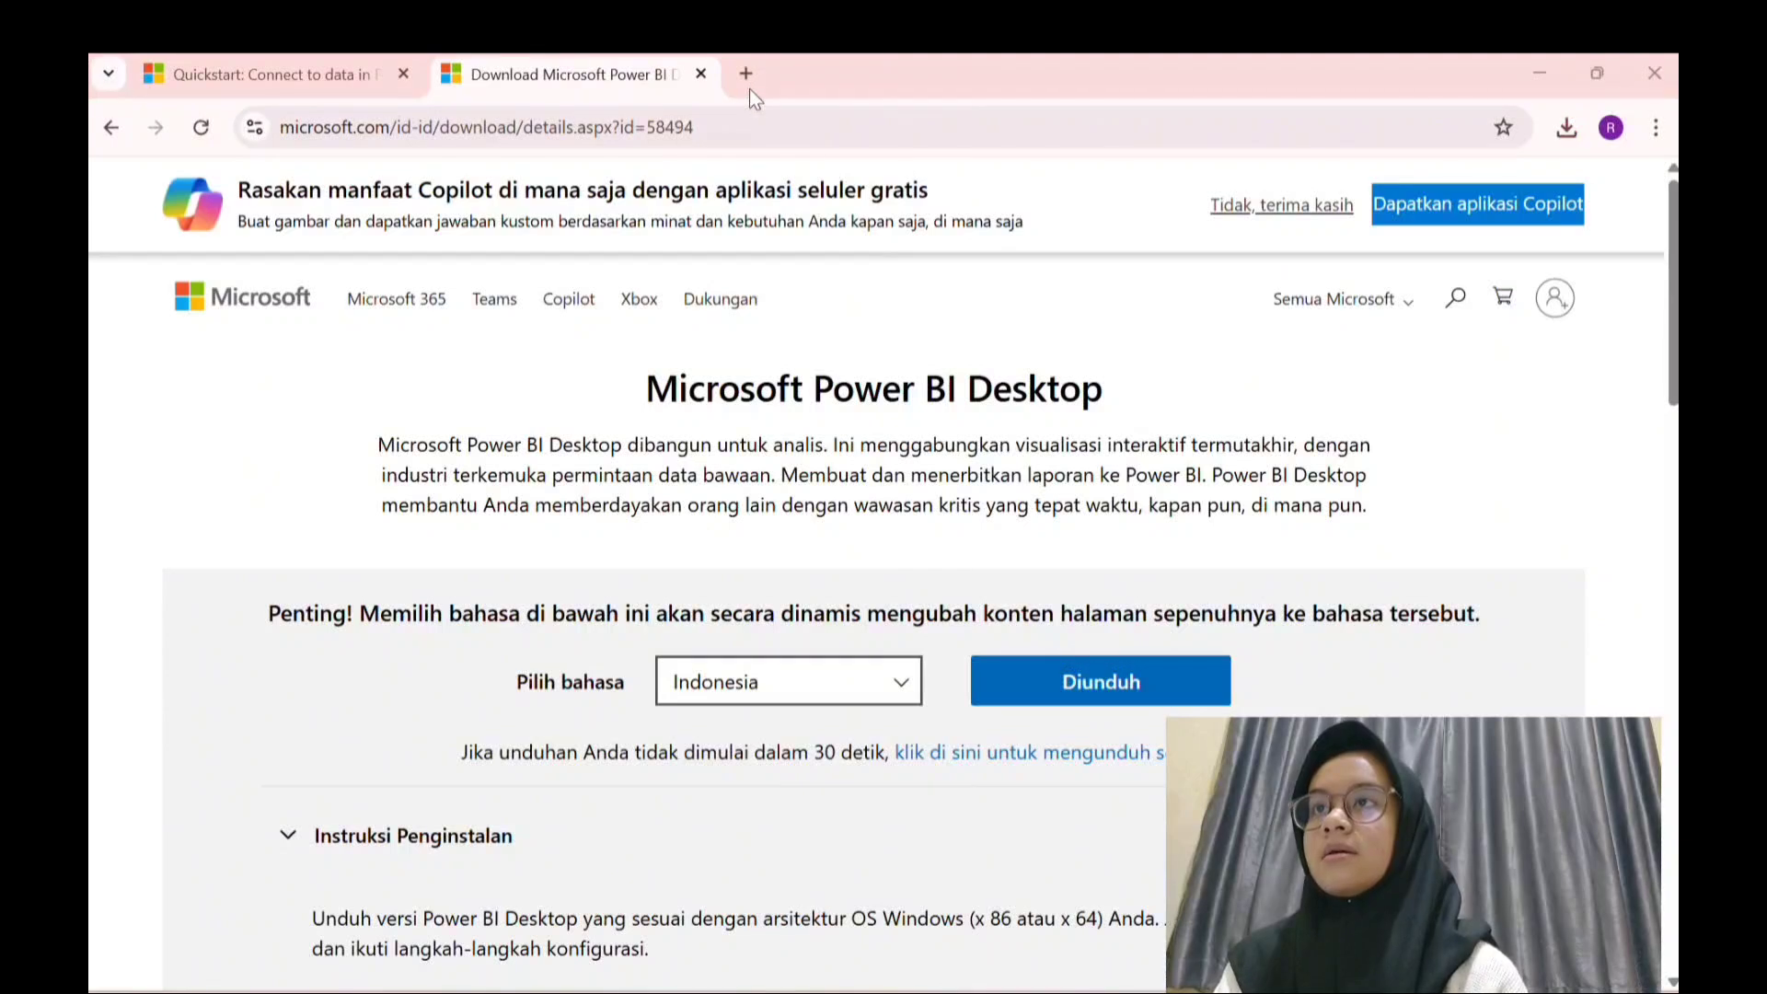
# Run the downloaded PBIDesktopSetup_x64.exe and proceed through the setup wizard's welcome pages with English as the language.
pyautogui.click(1571, 130)
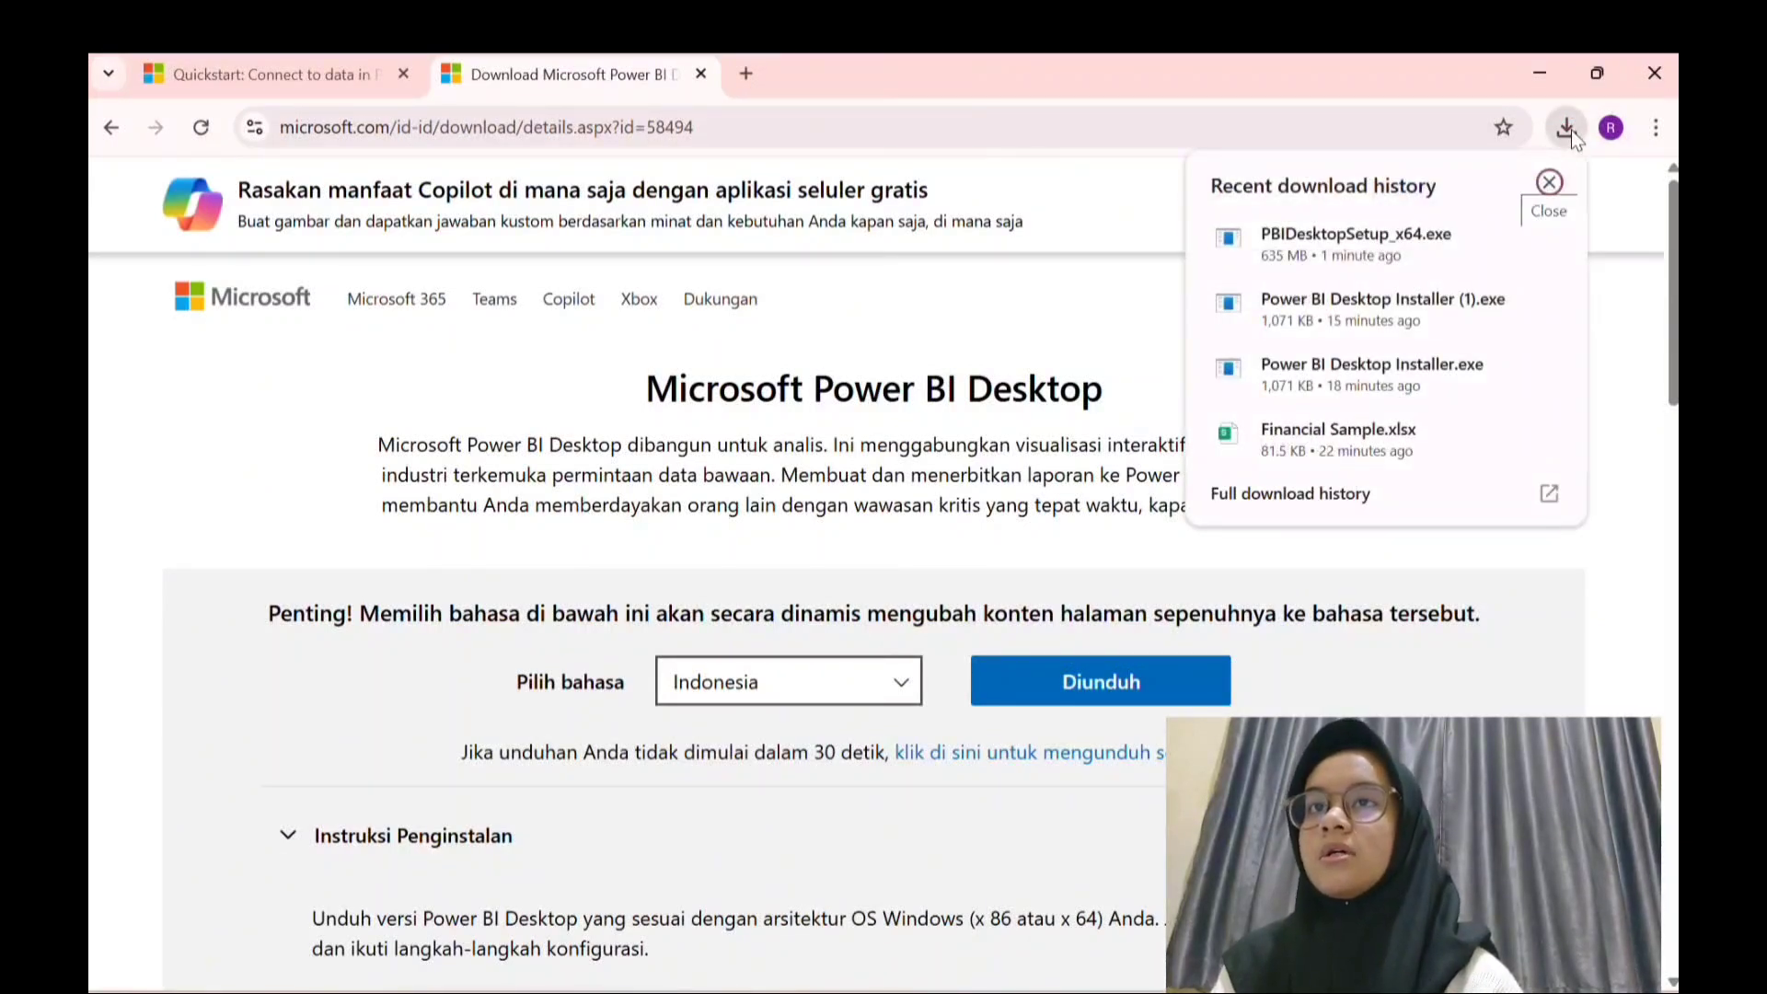
pyautogui.click(1388, 248)
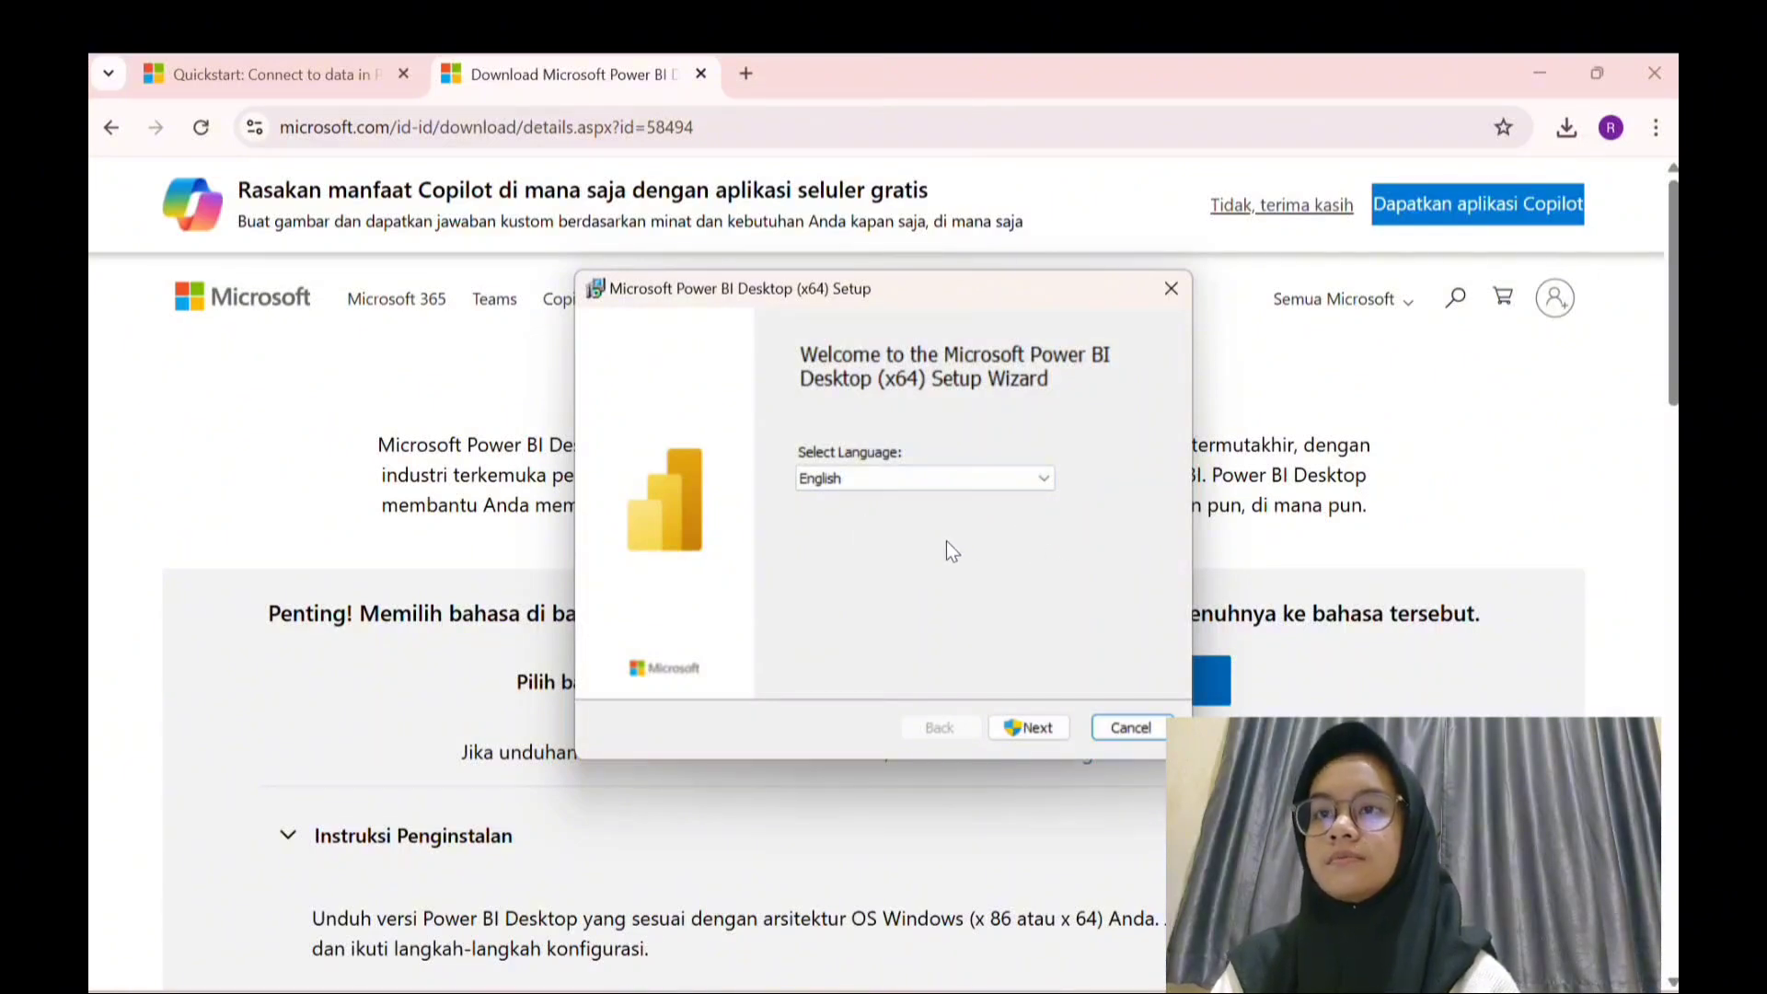
pyautogui.click(1036, 727)
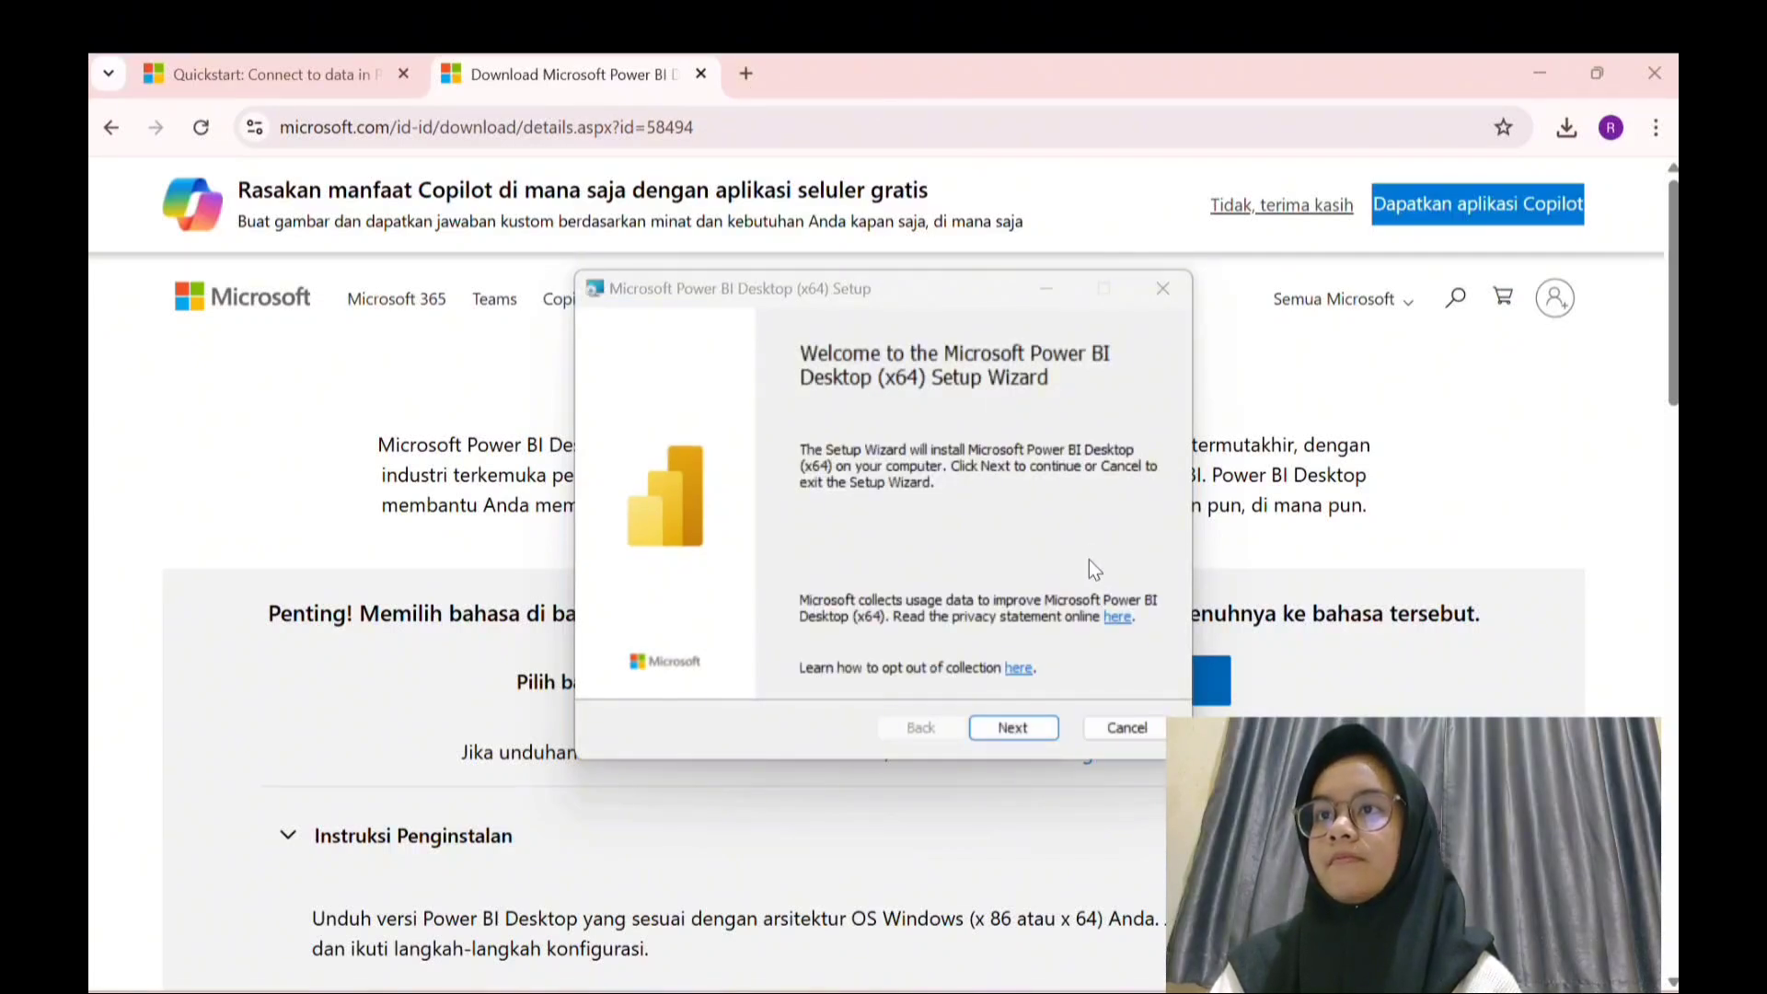
pyautogui.click(992, 729)
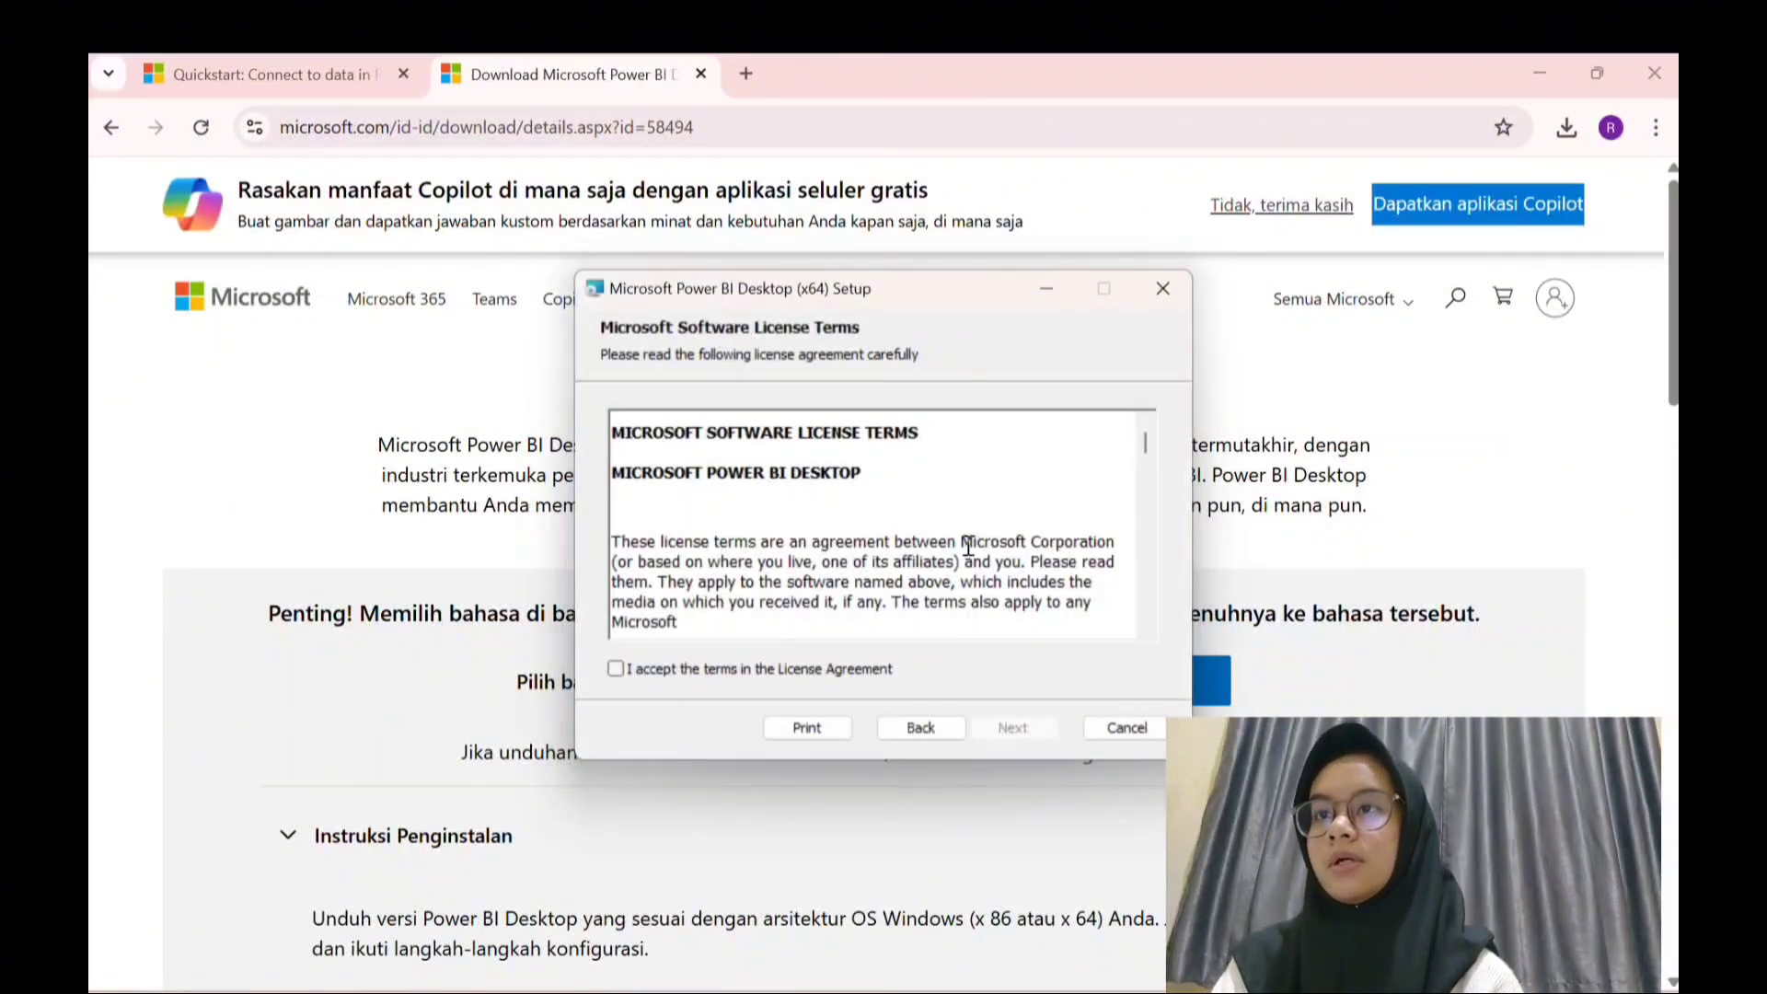
# Read the Microsoft Software License Terms to the end, accept them and continue the setup.
pyautogui.scroll(-3, 968, 545)
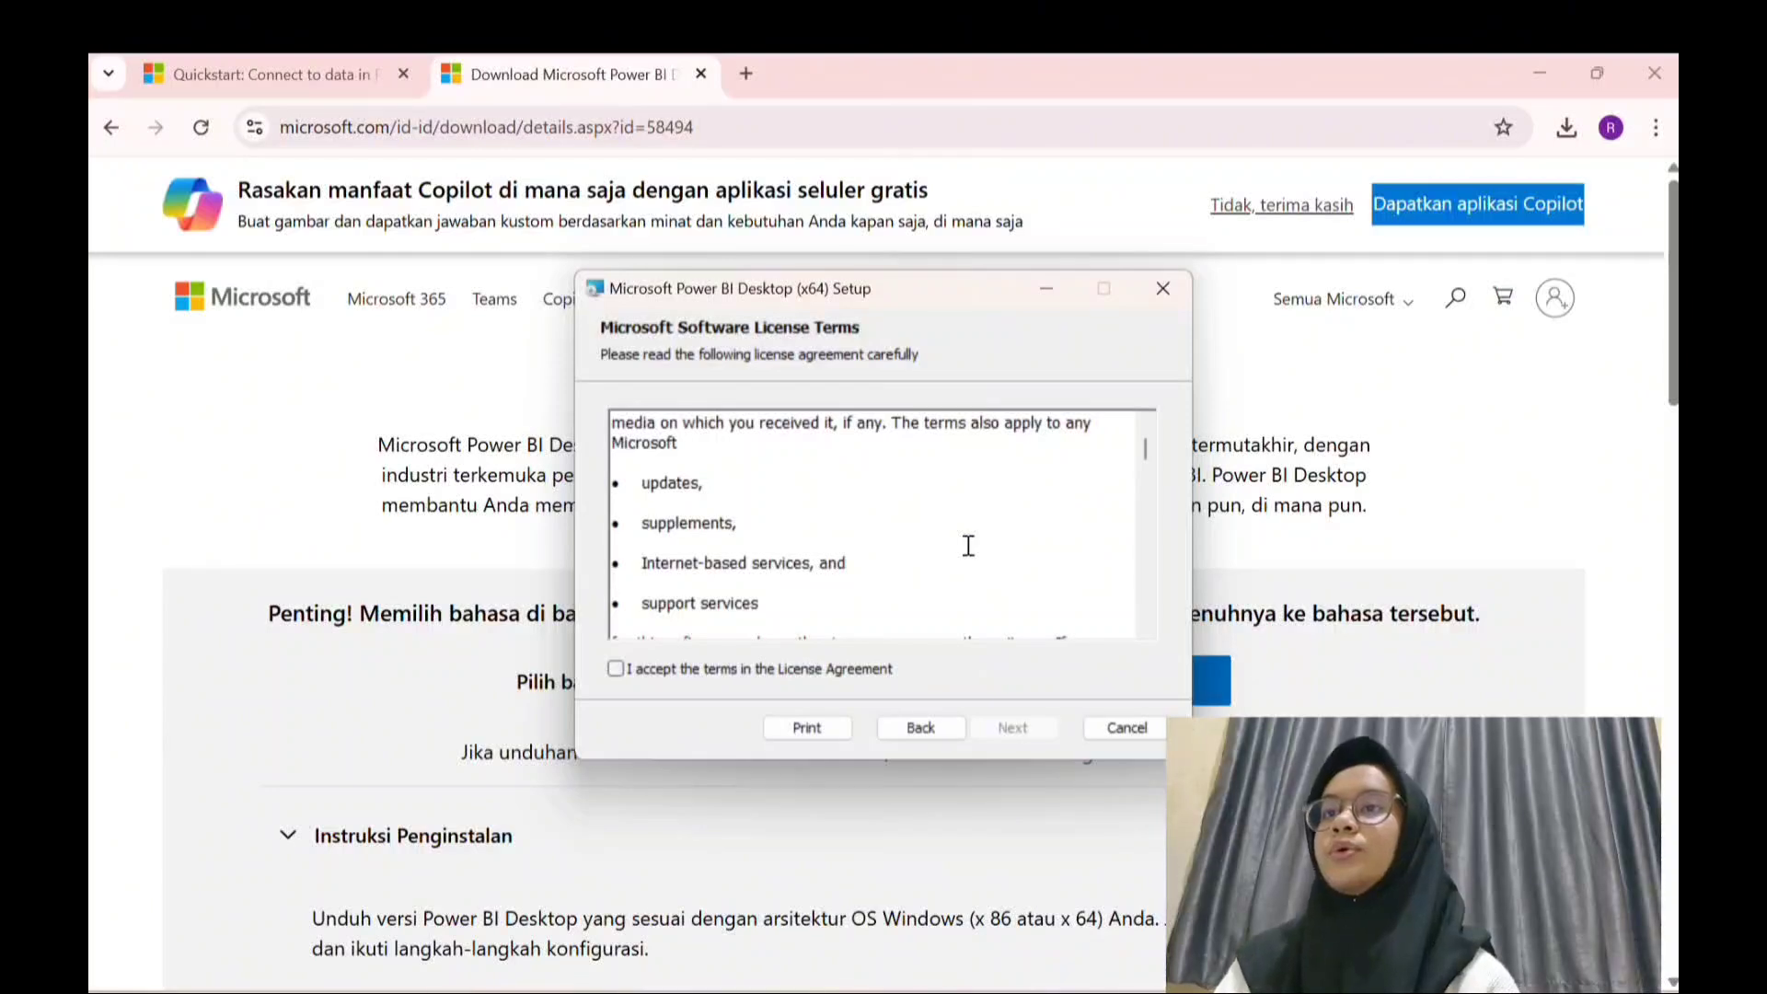
pyautogui.scroll(-3, 968, 544)
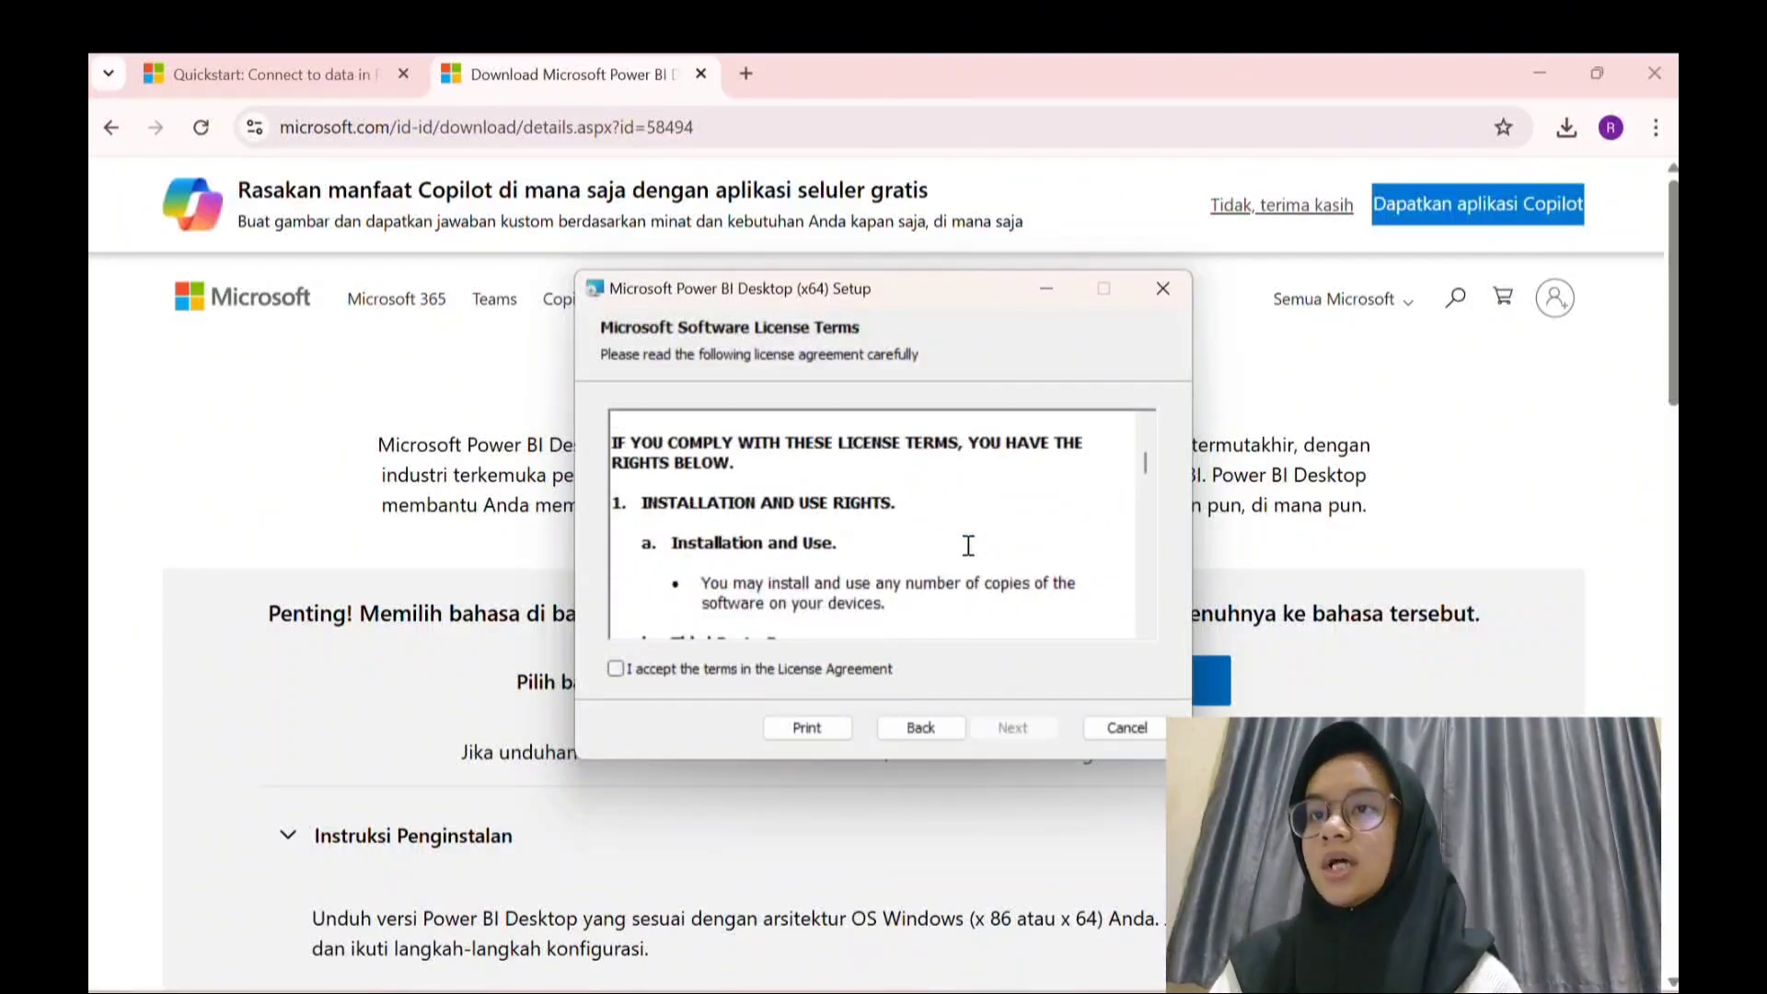
pyautogui.scroll(-10, 968, 544)
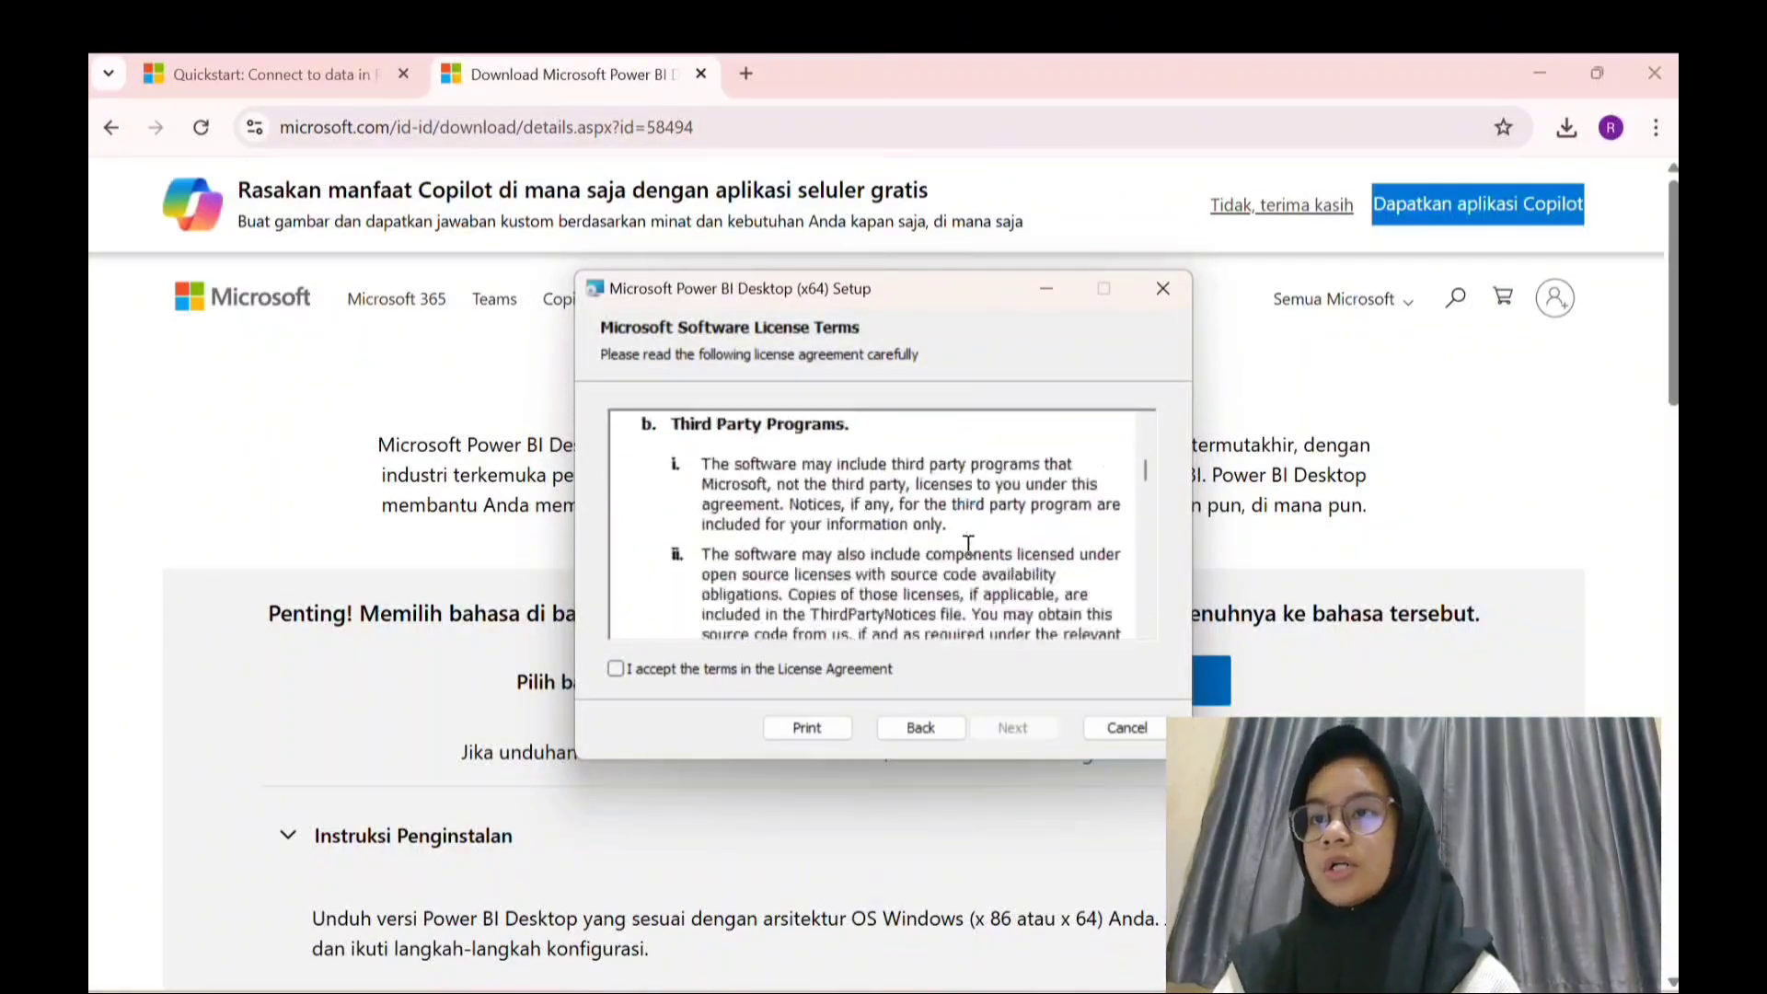
pyautogui.scroll(-15, 968, 545)
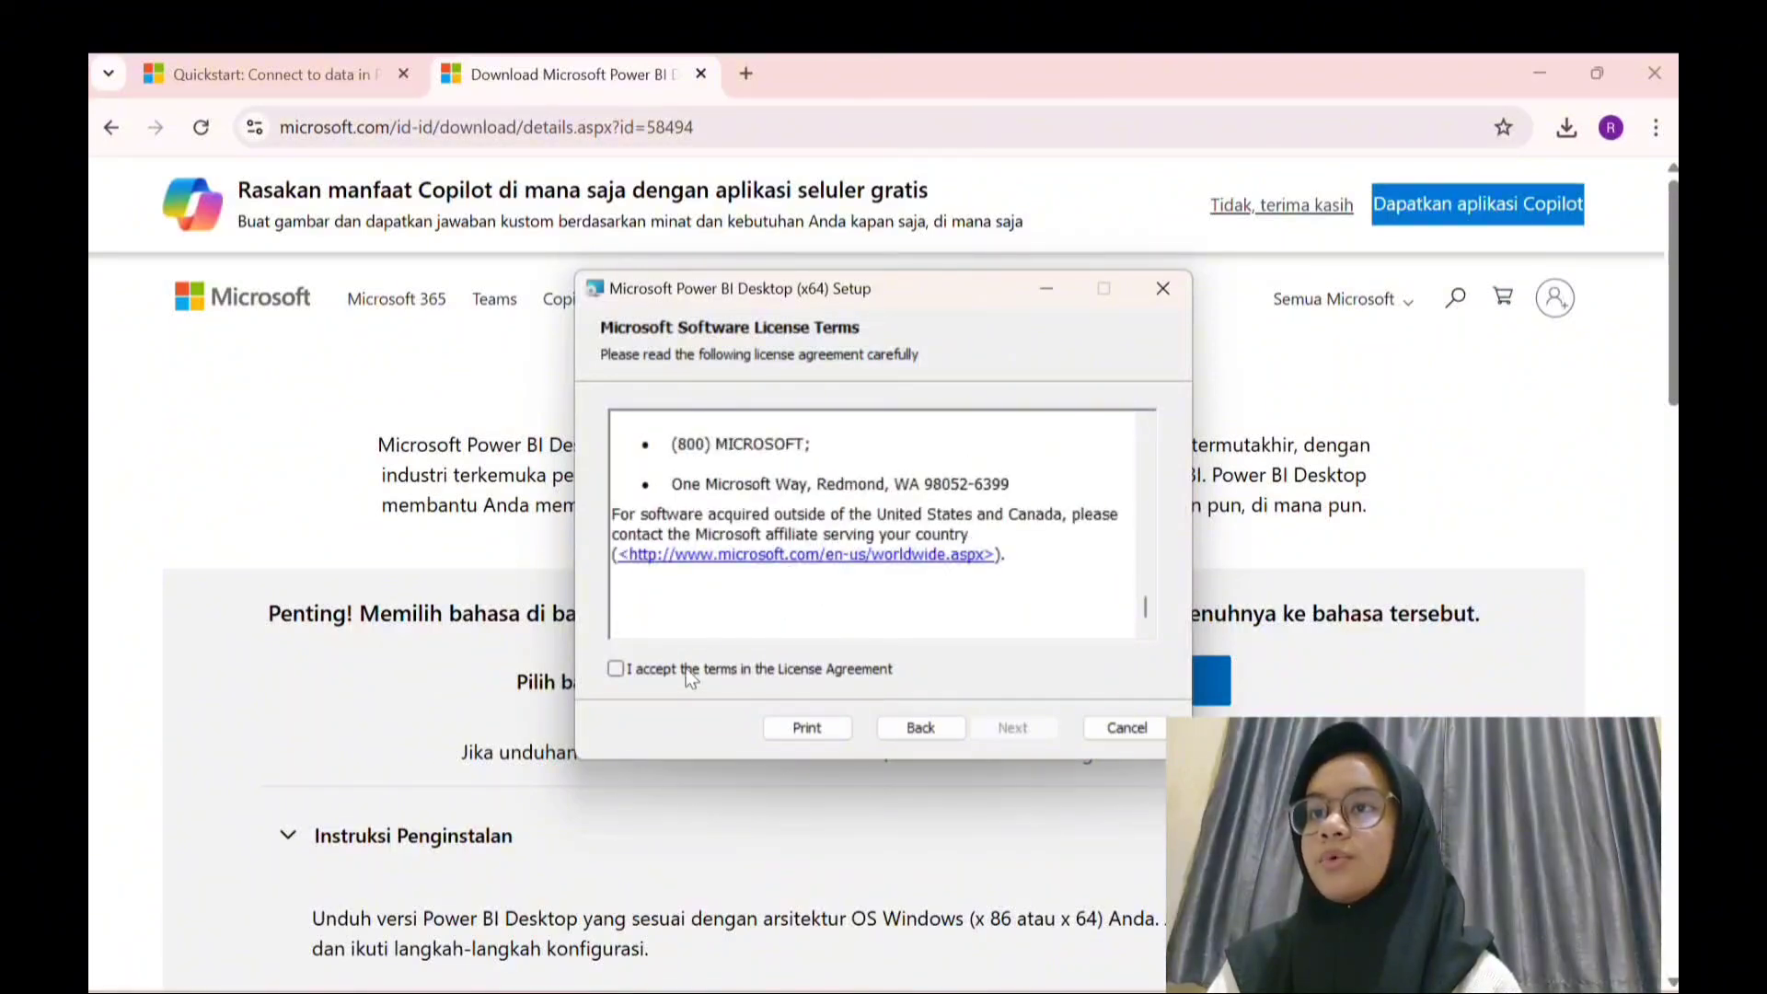
pyautogui.click(615, 669)
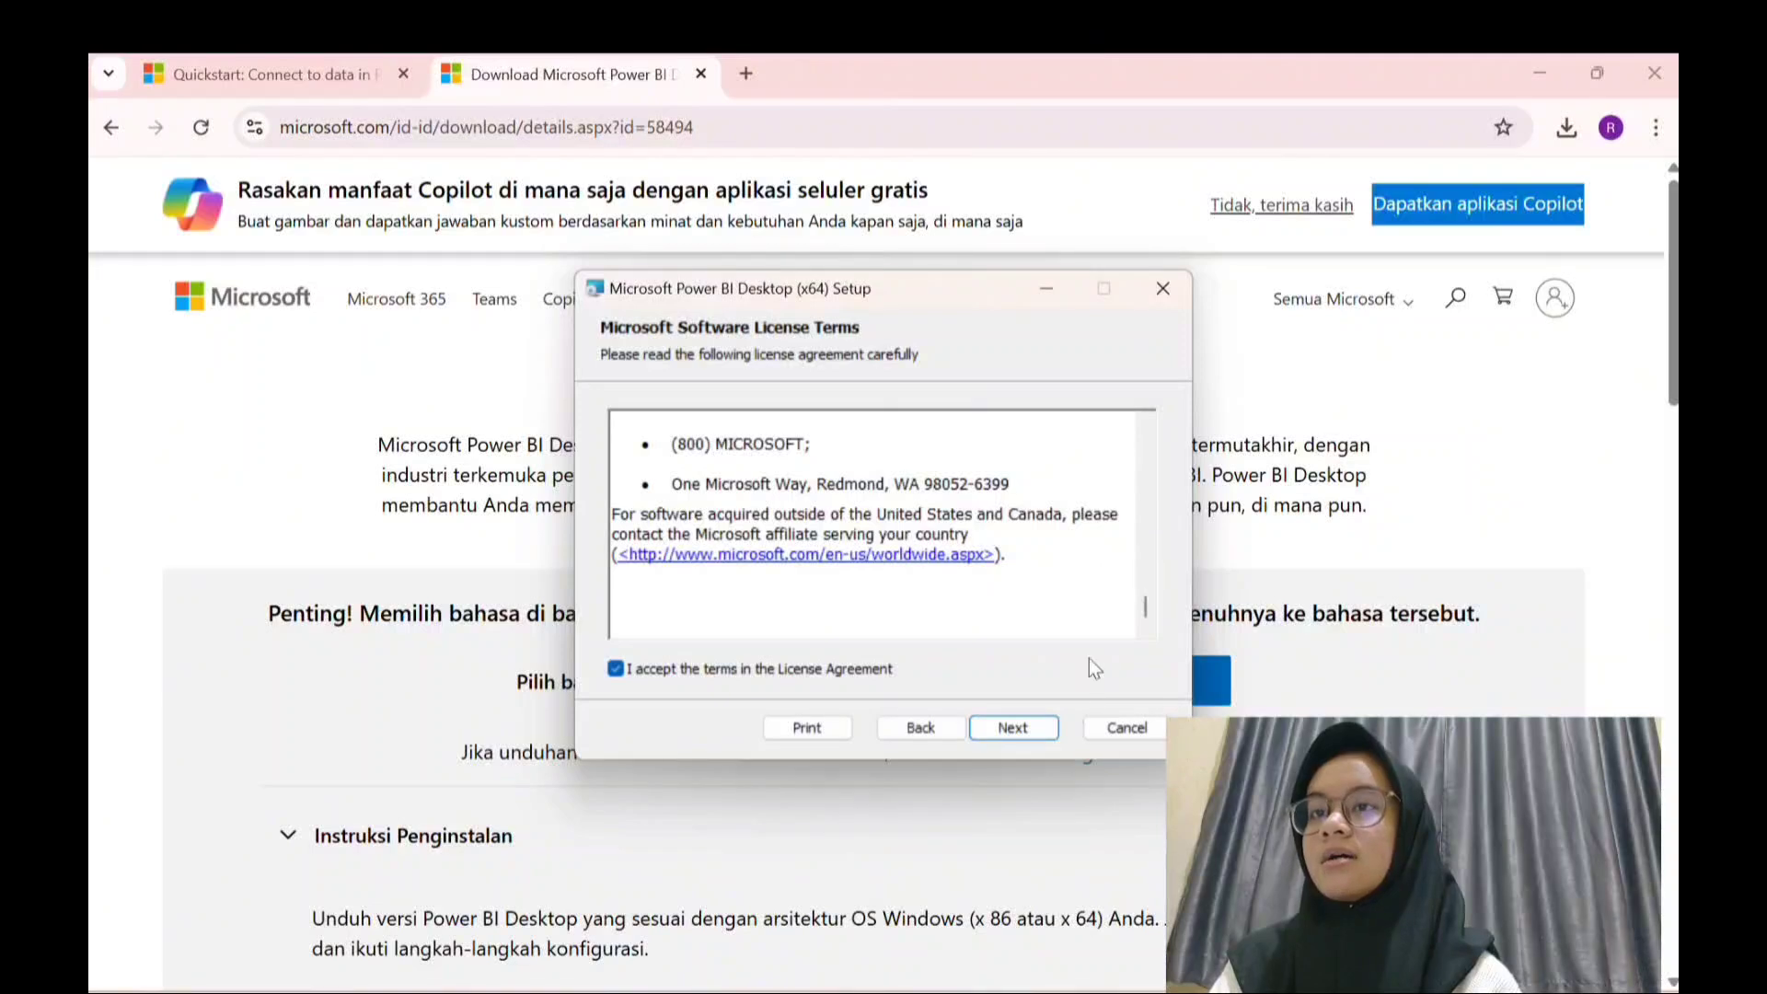
pyautogui.click(1013, 729)
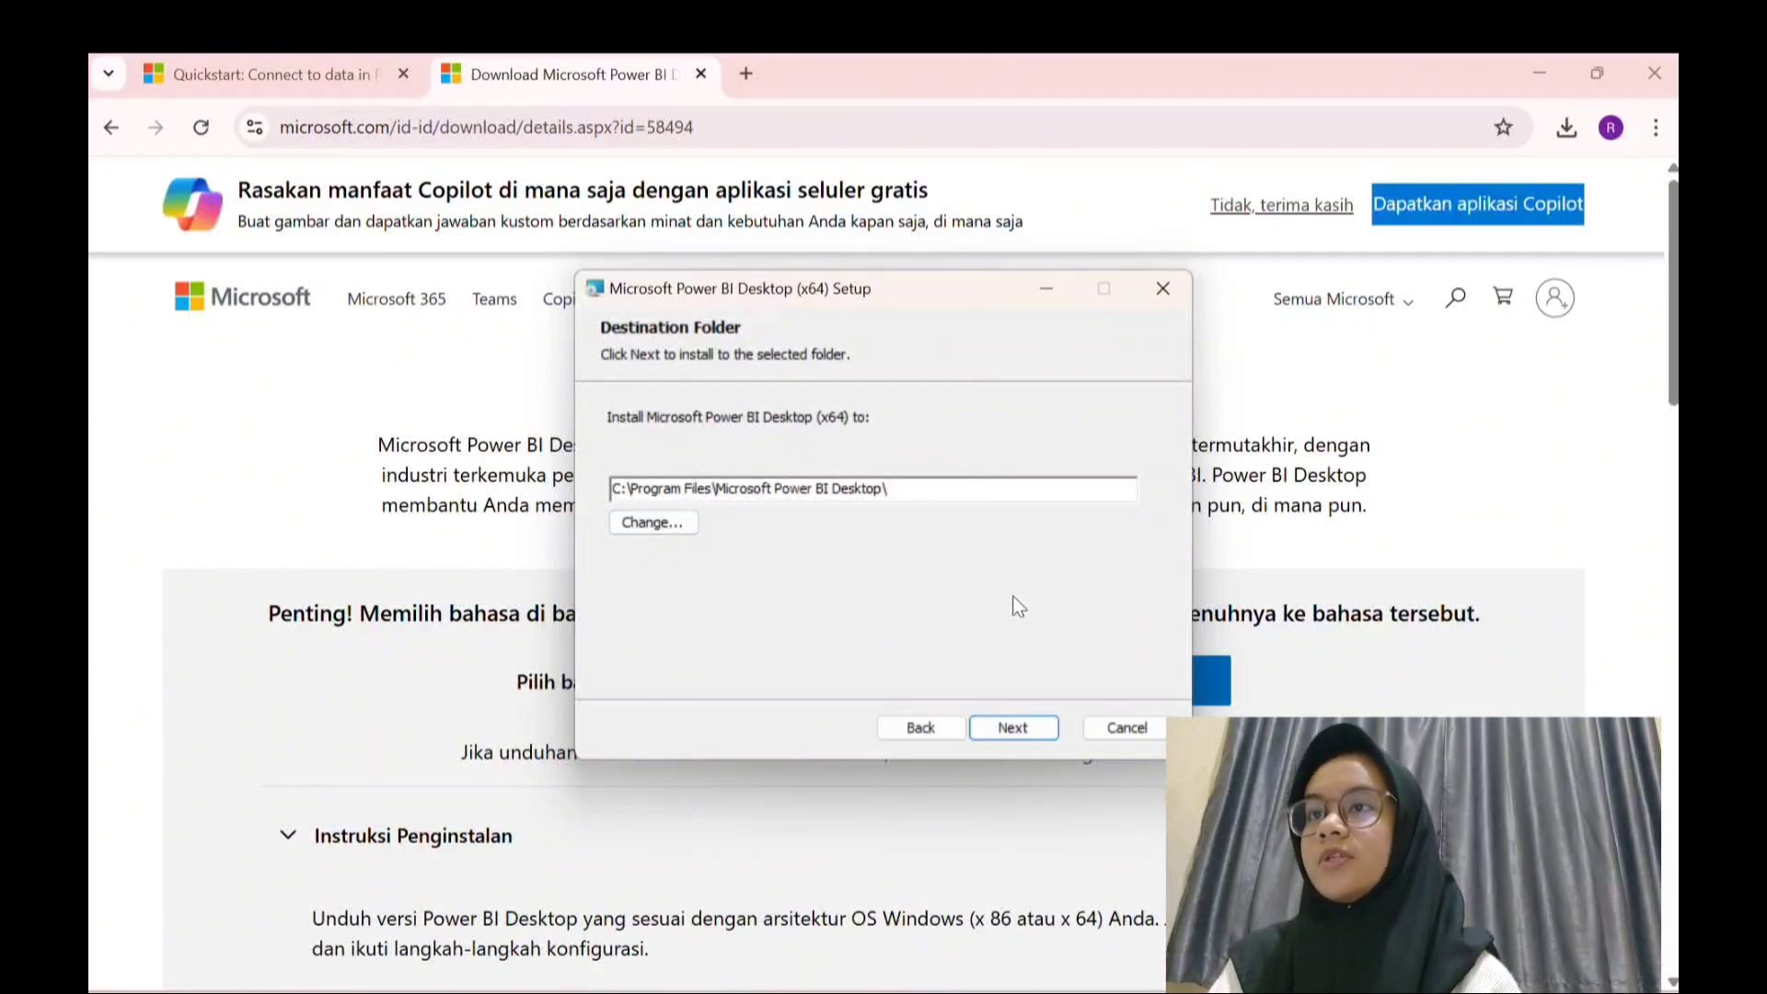
# Install Power BI Desktop in the default Program Files folder with a desktop shortcut, and finish setup with the launch option enabled.
pyautogui.click(1012, 728)
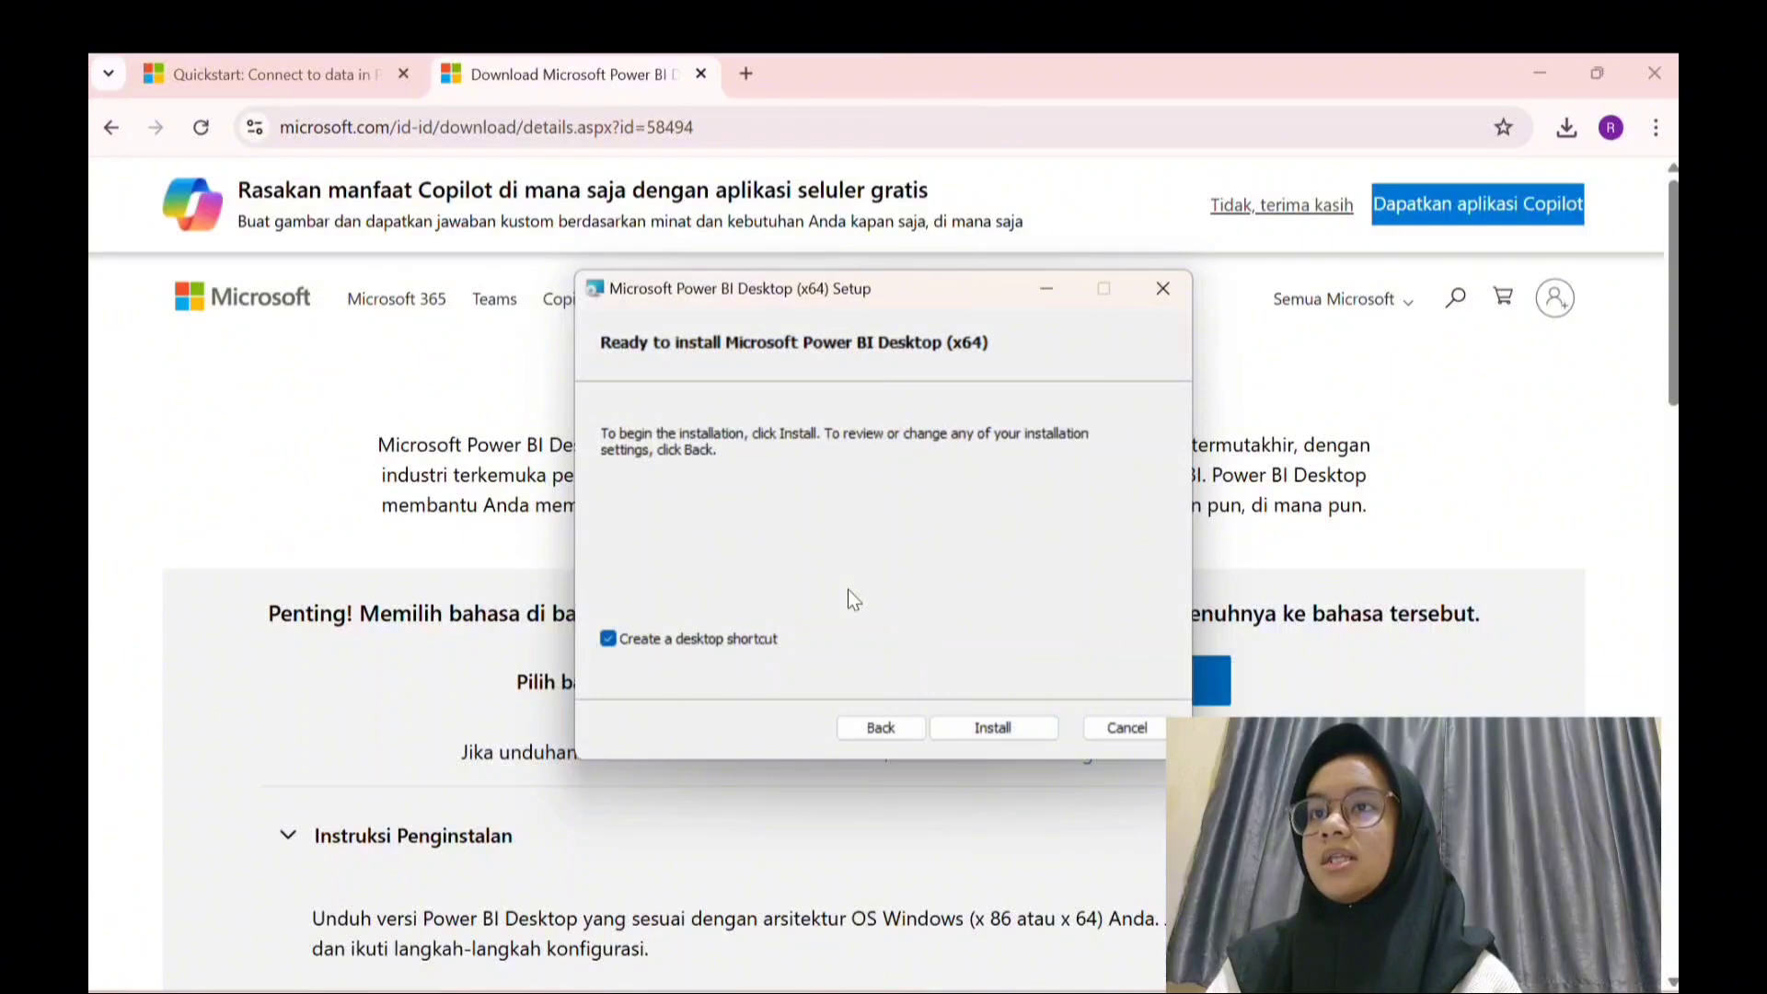
pyautogui.click(753, 97)
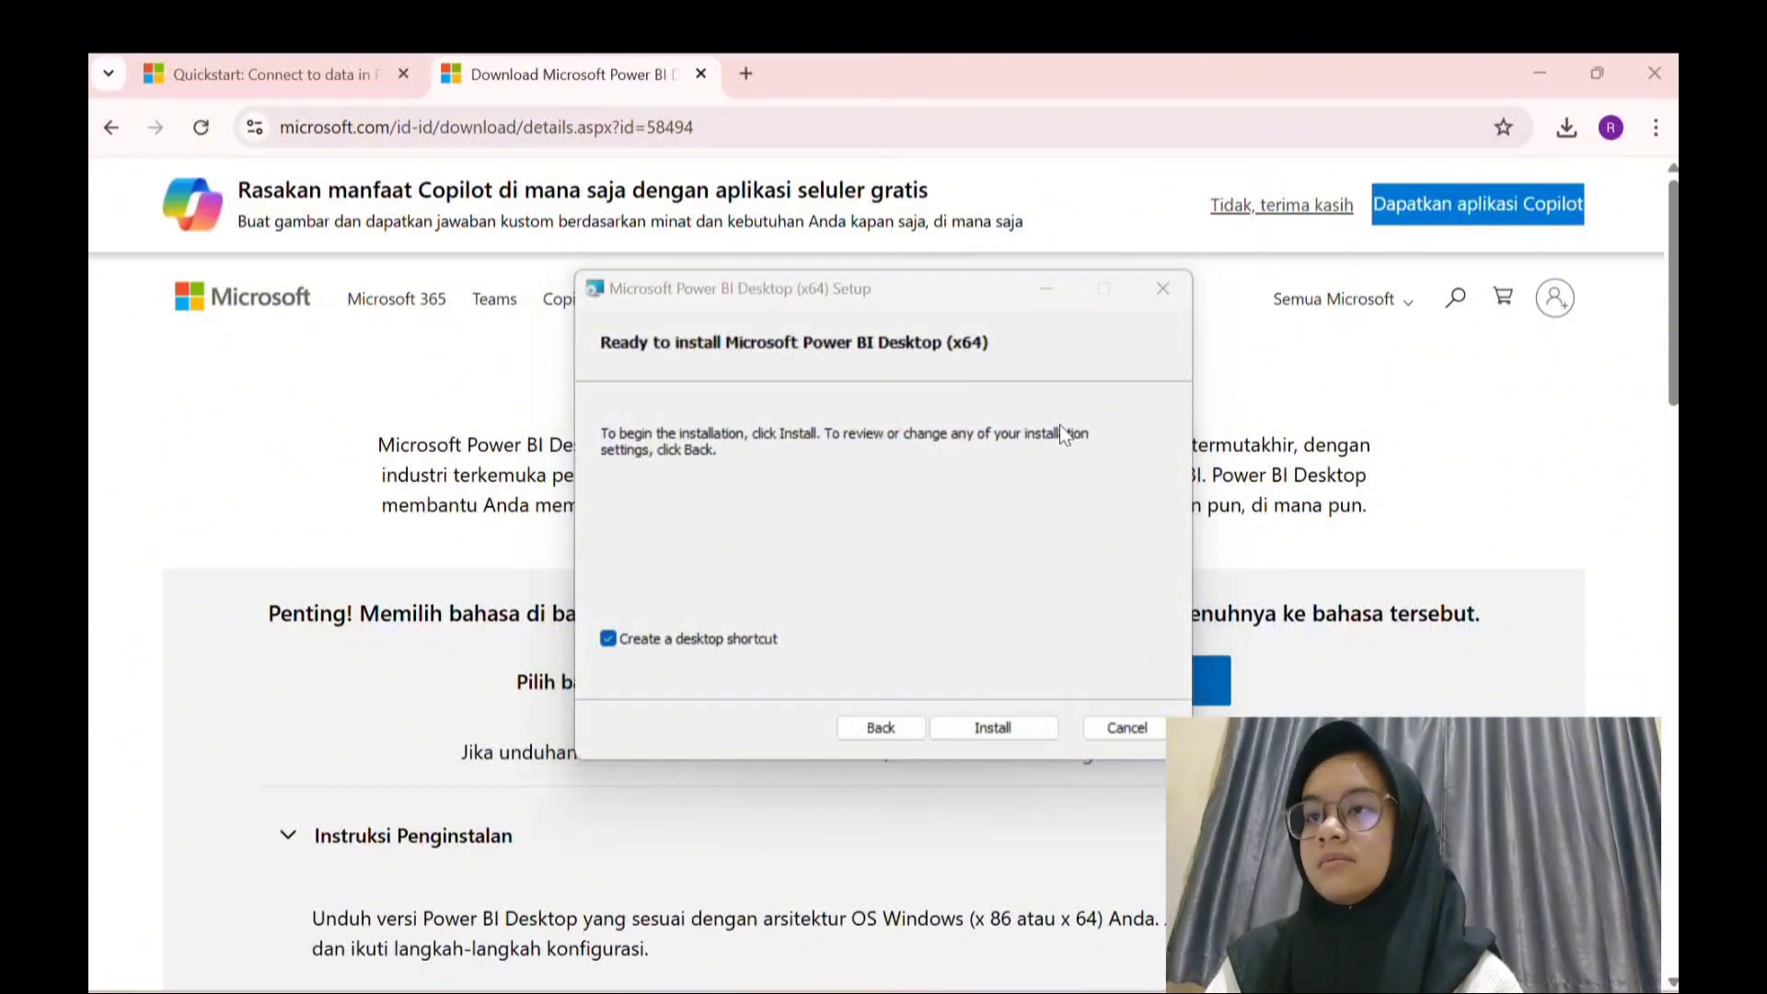
pyautogui.click(1010, 729)
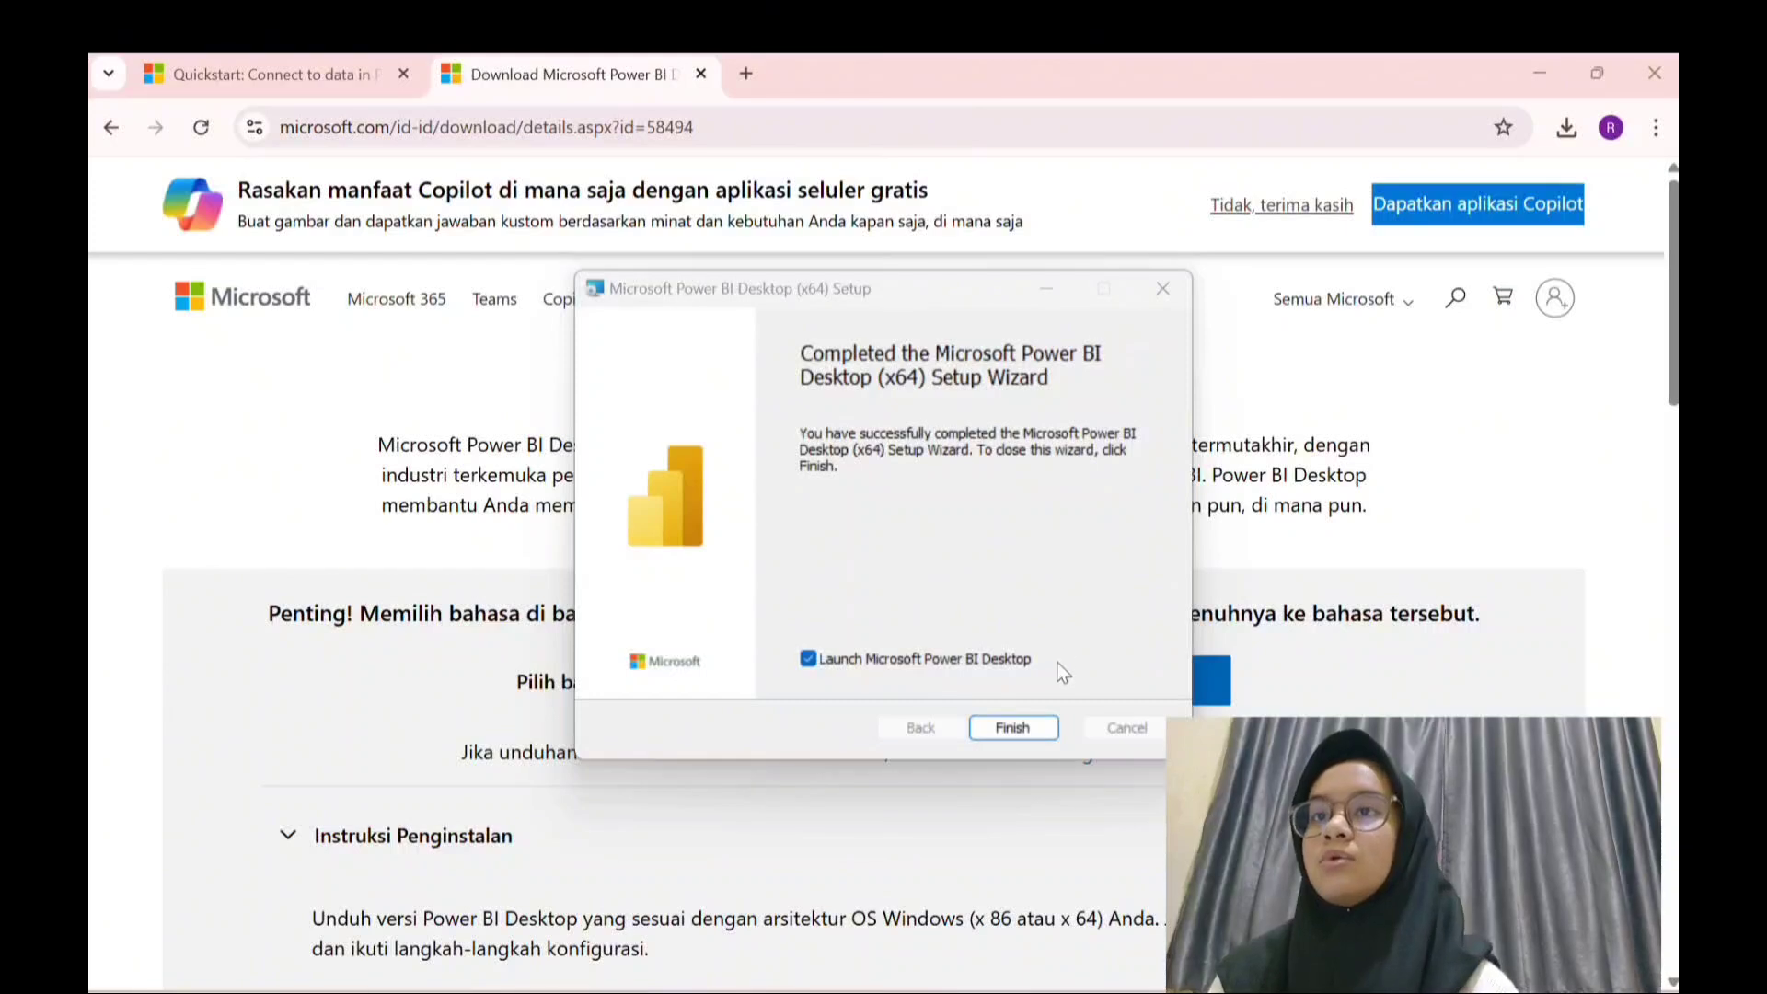
pyautogui.click(1031, 732)
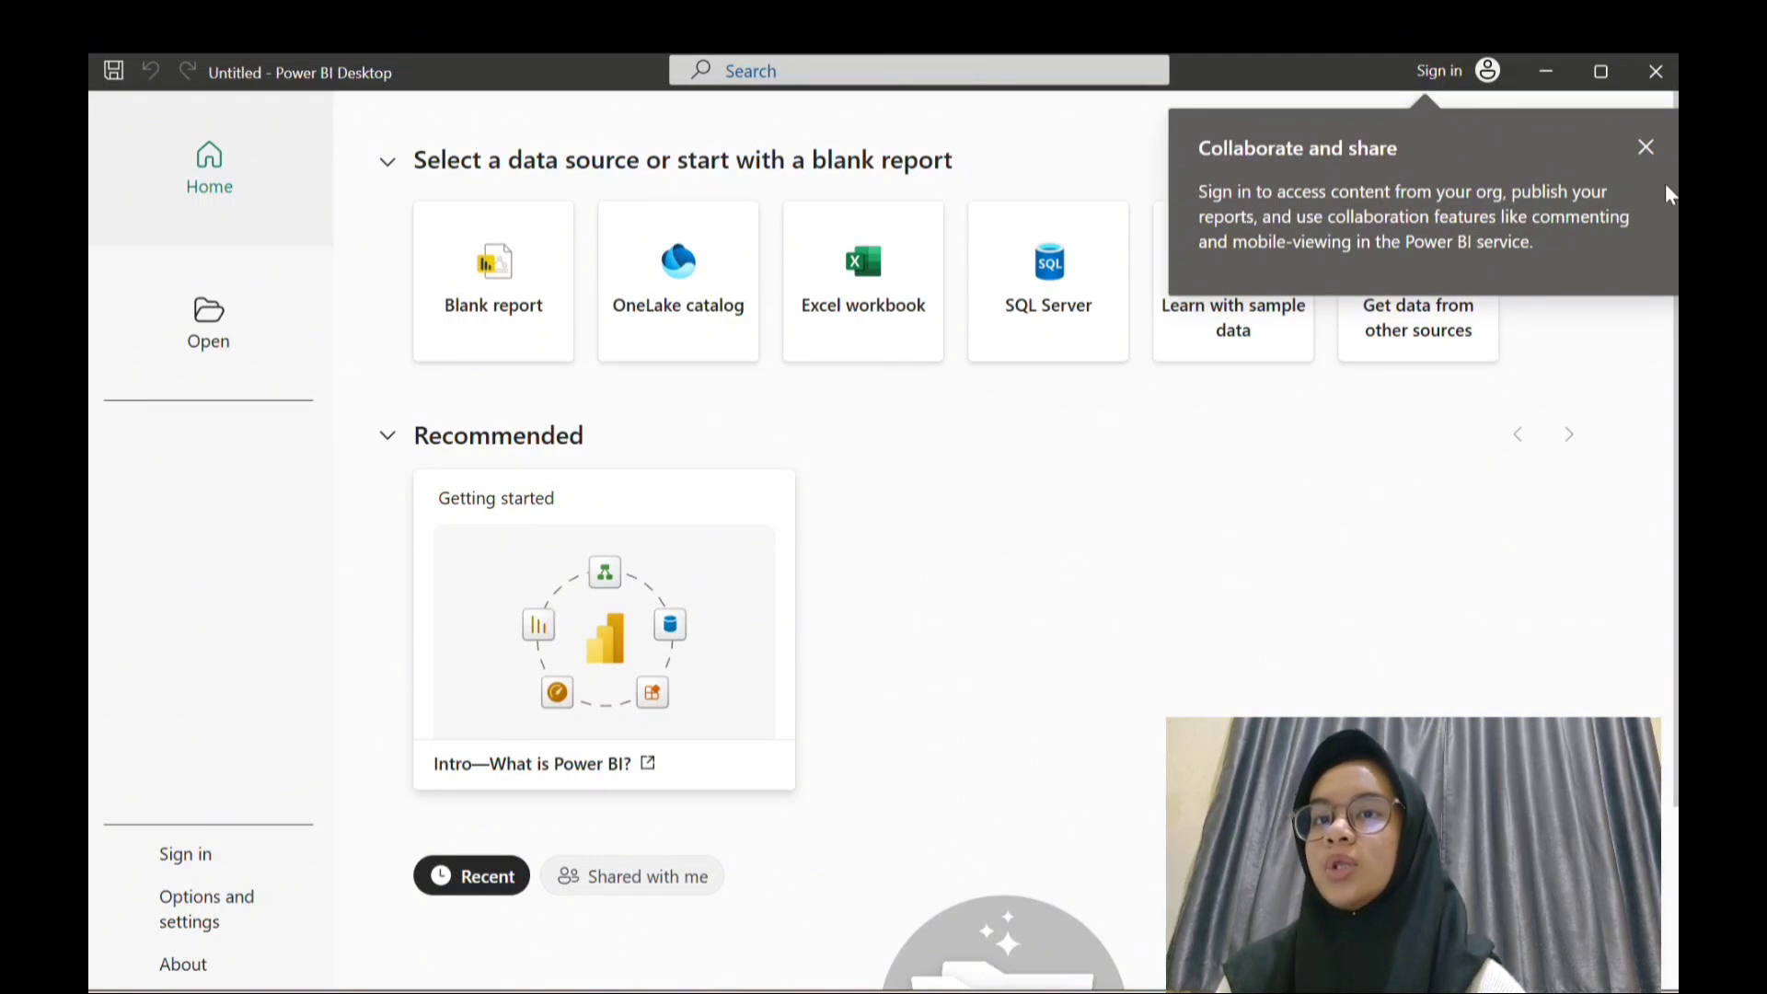
# Dismiss the sign-in tip, start a blank report and close the dark mode announcement without changing the appearance.
pyautogui.click(1646, 149)
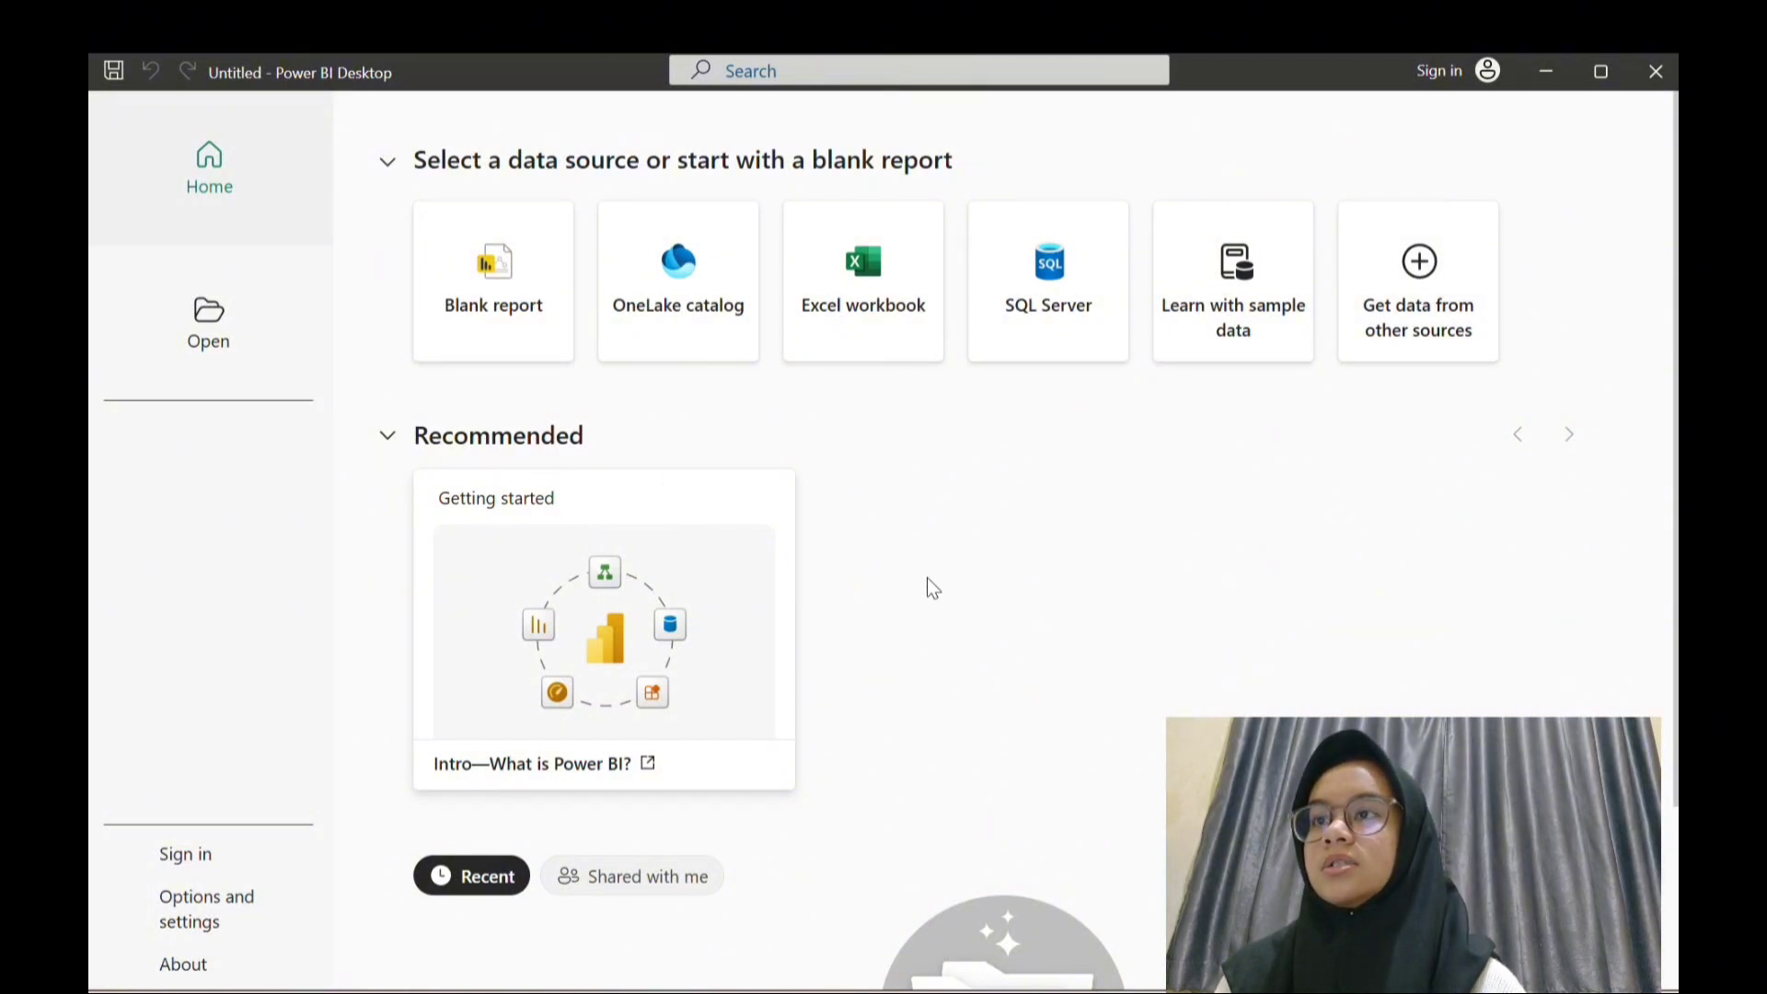
pyautogui.scroll(-3, 927, 581)
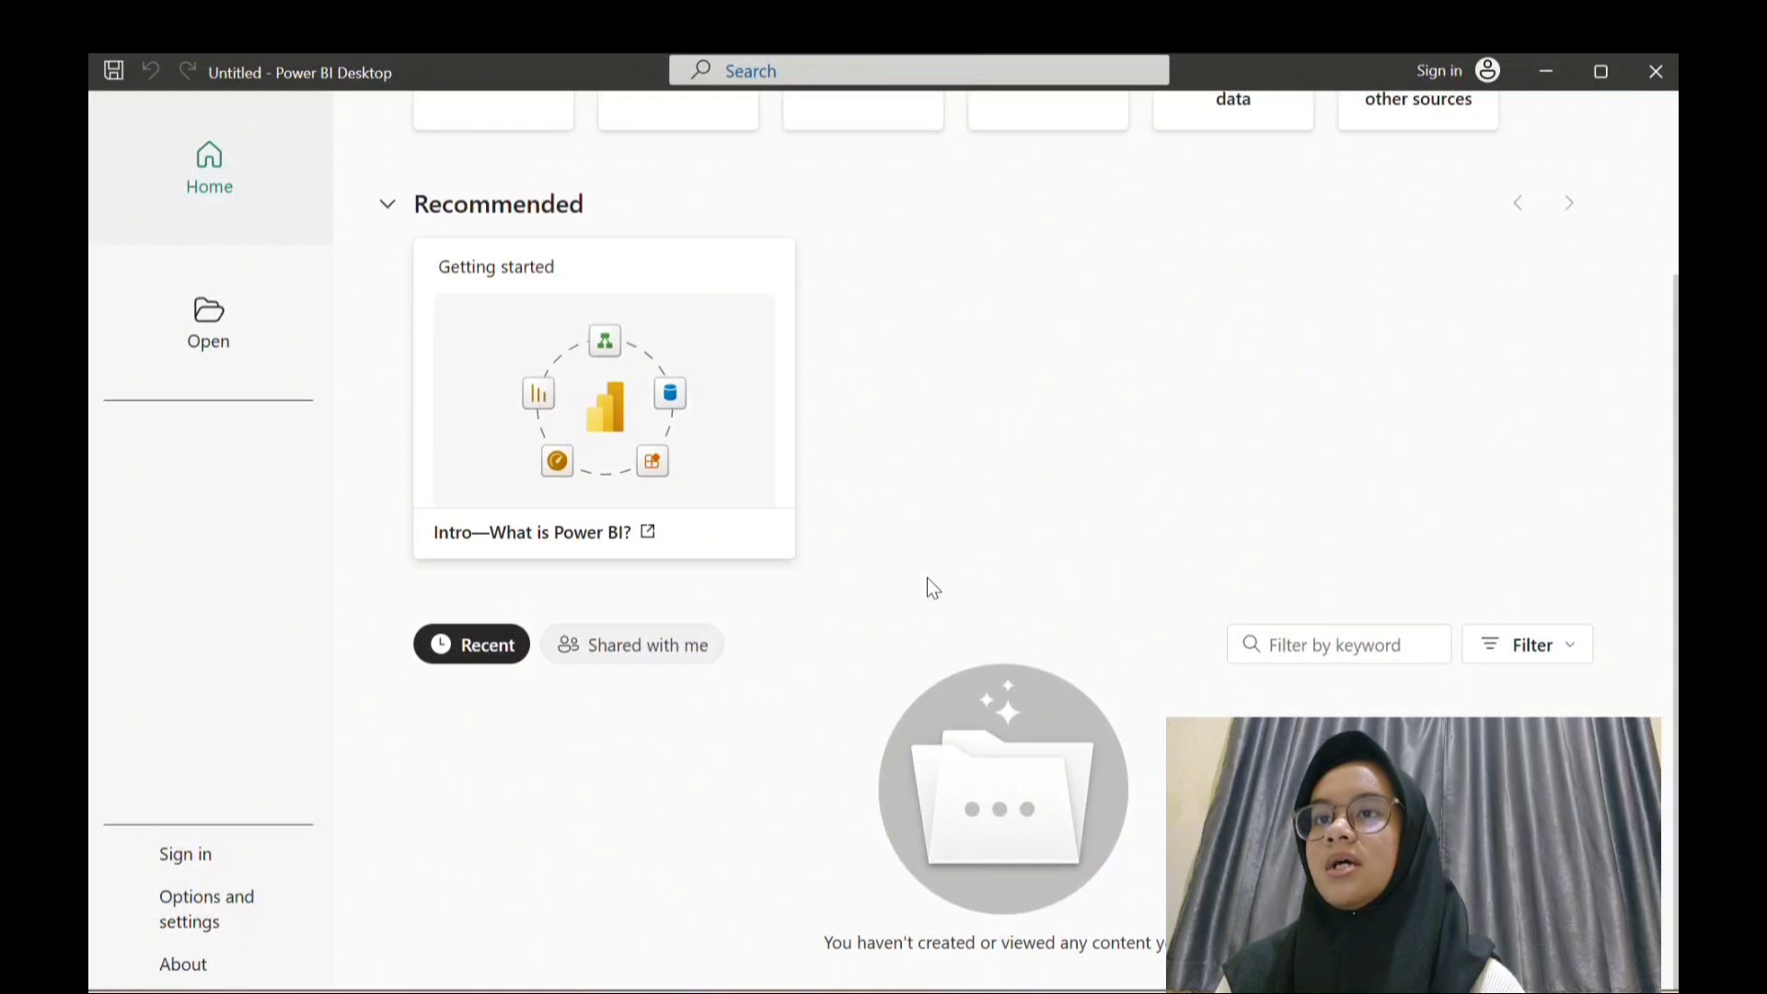
pyautogui.scroll(3, 926, 577)
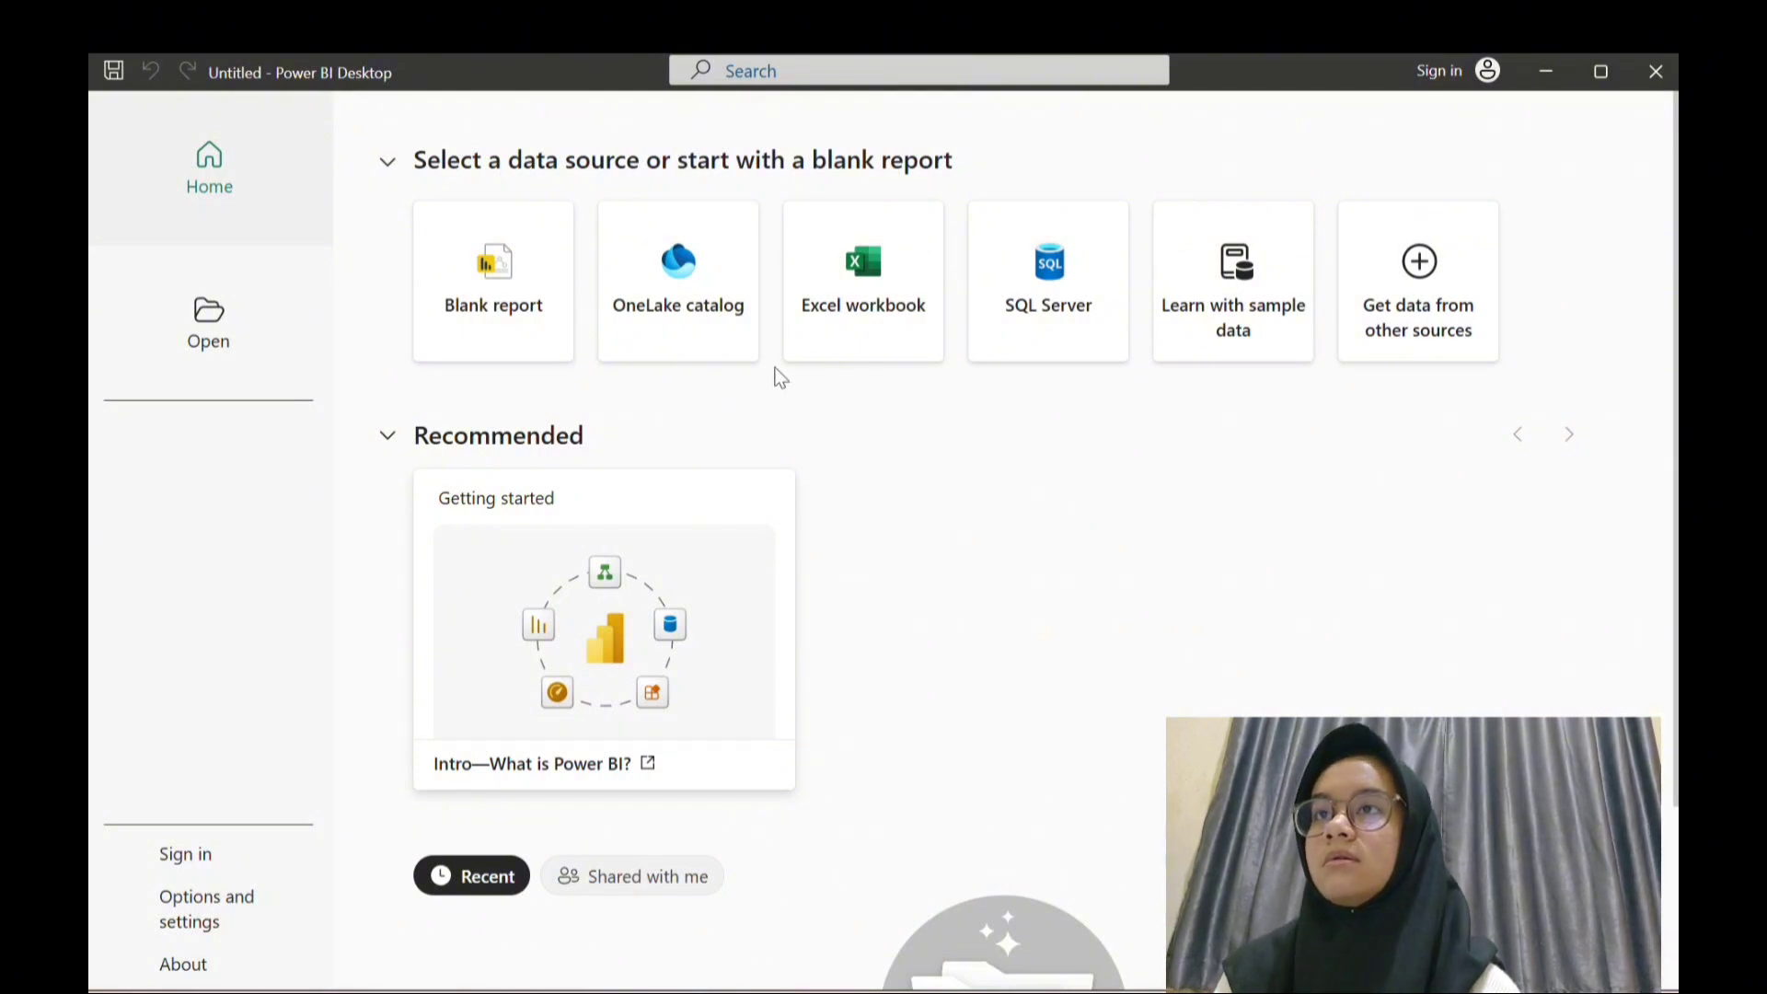
pyautogui.click(505, 293)
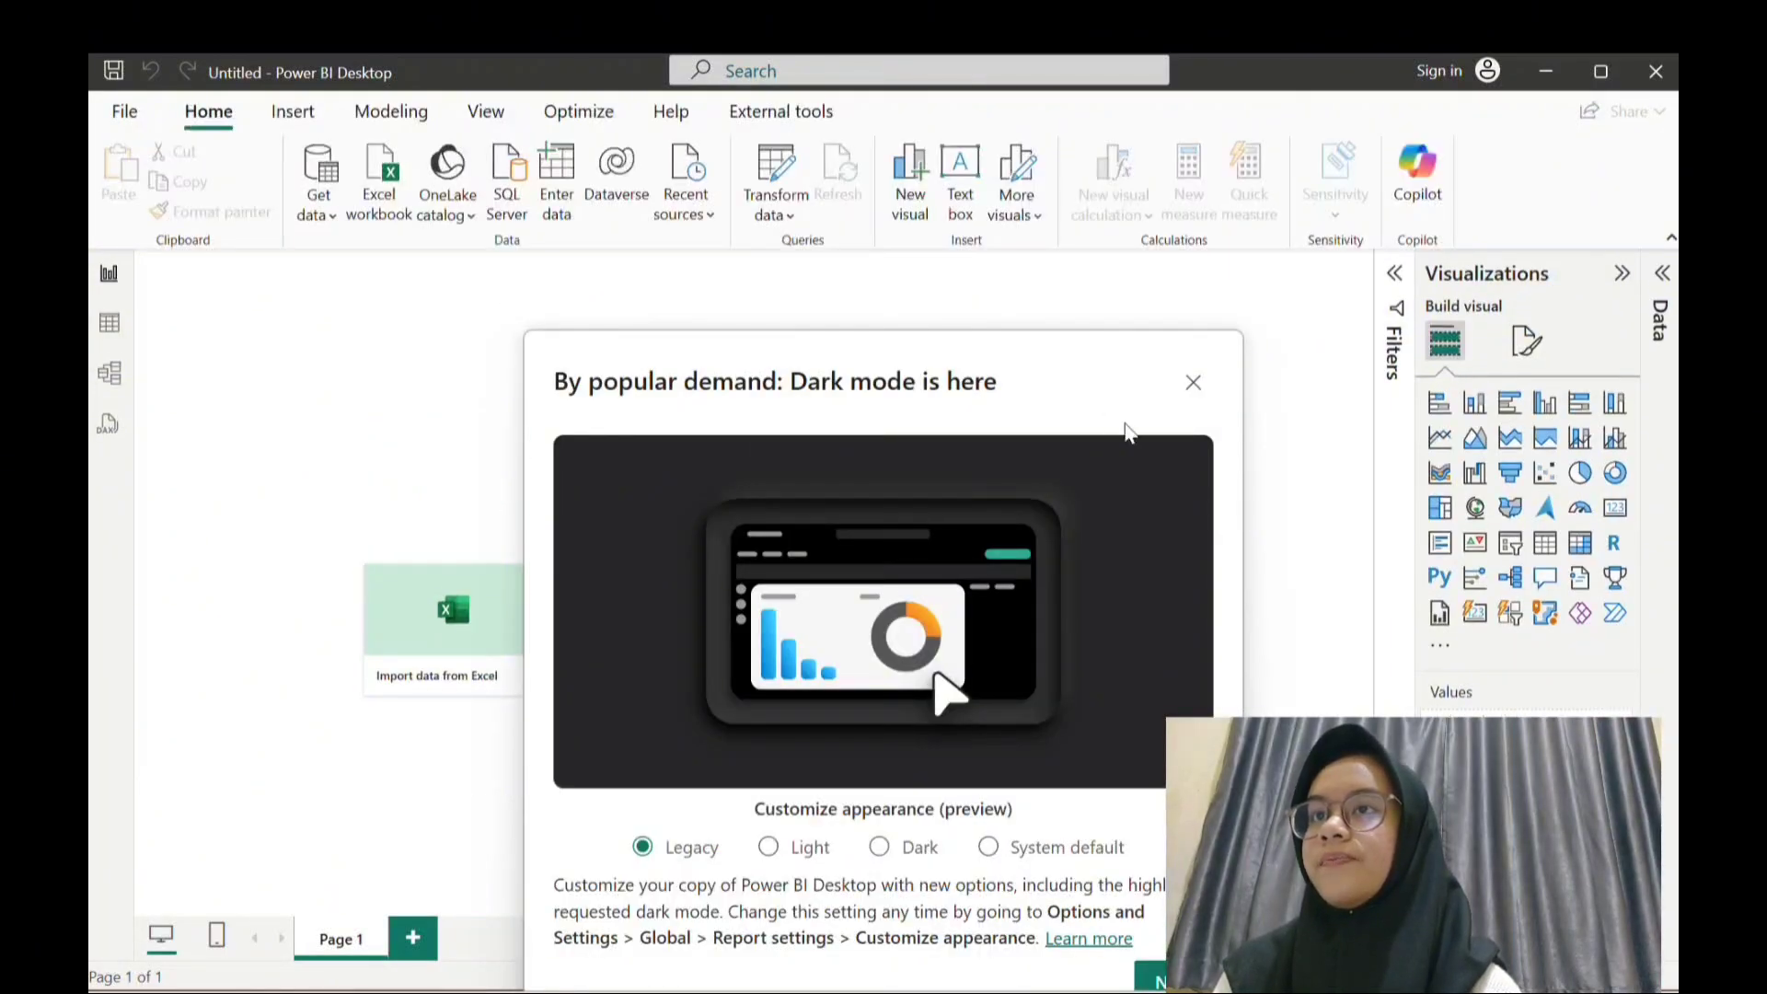
pyautogui.click(1192, 385)
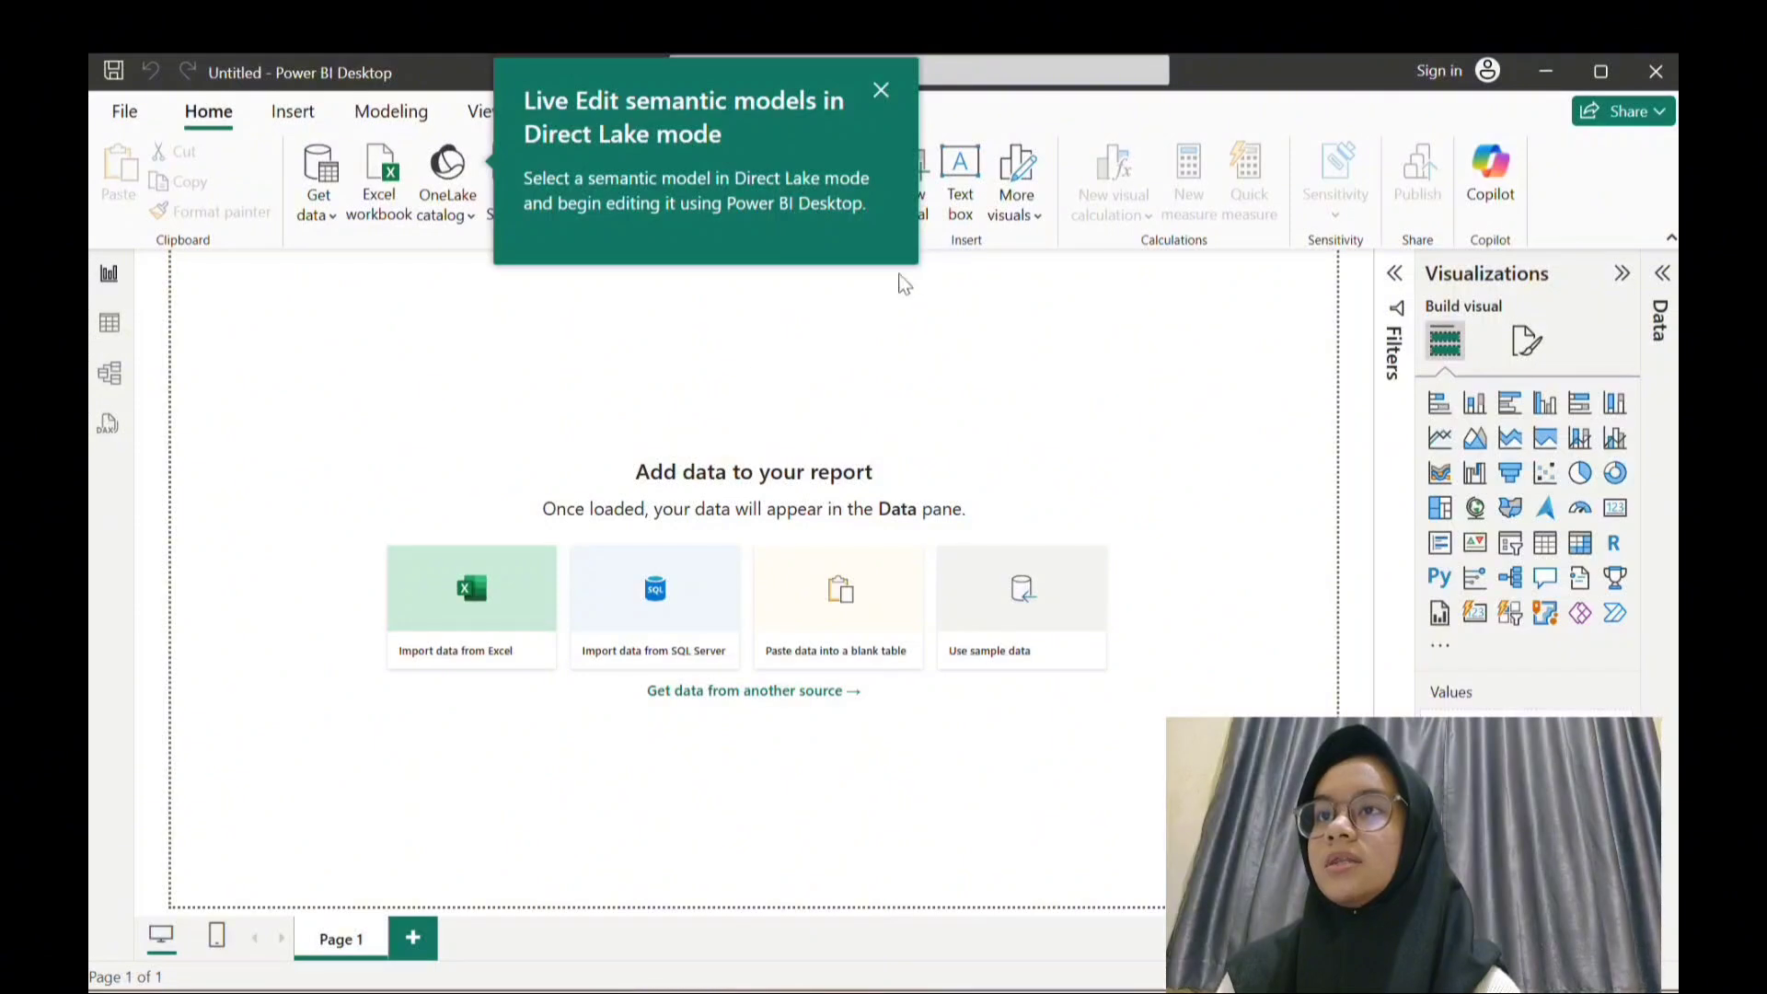
# Connect to an Excel Workbook data source using the Financial Sample file from the Downloads folder.
pyautogui.click(317, 176)
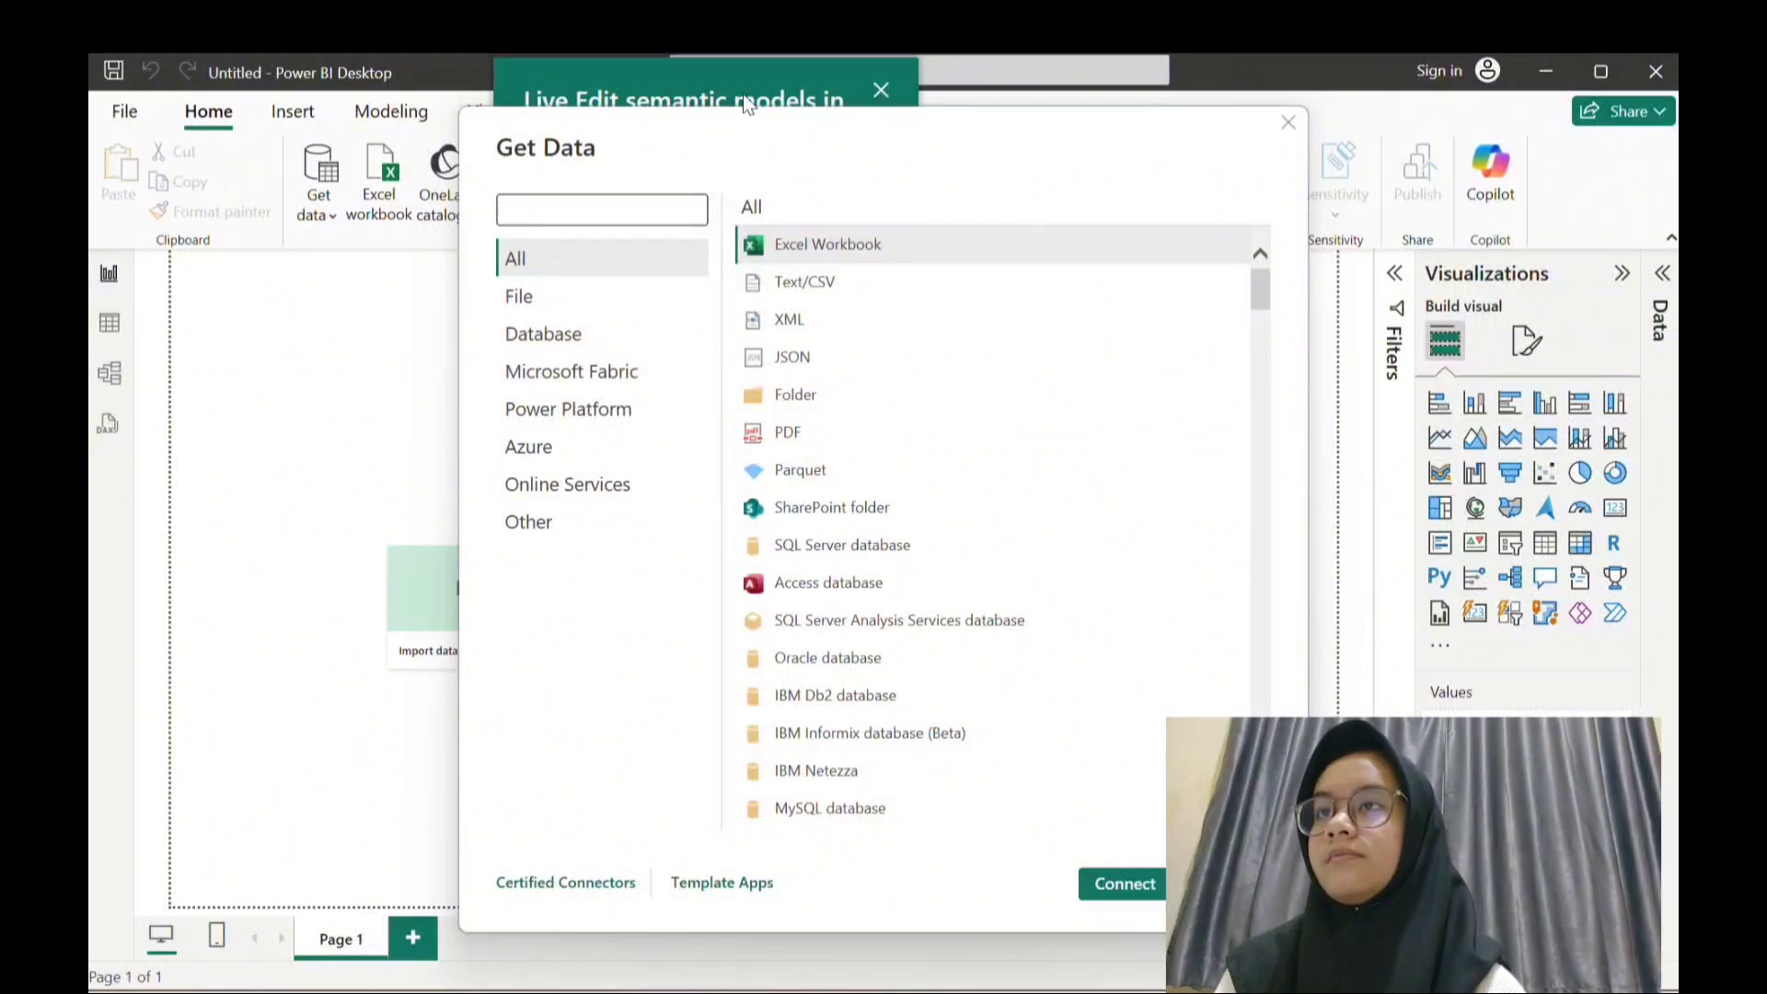
pyautogui.click(874, 237)
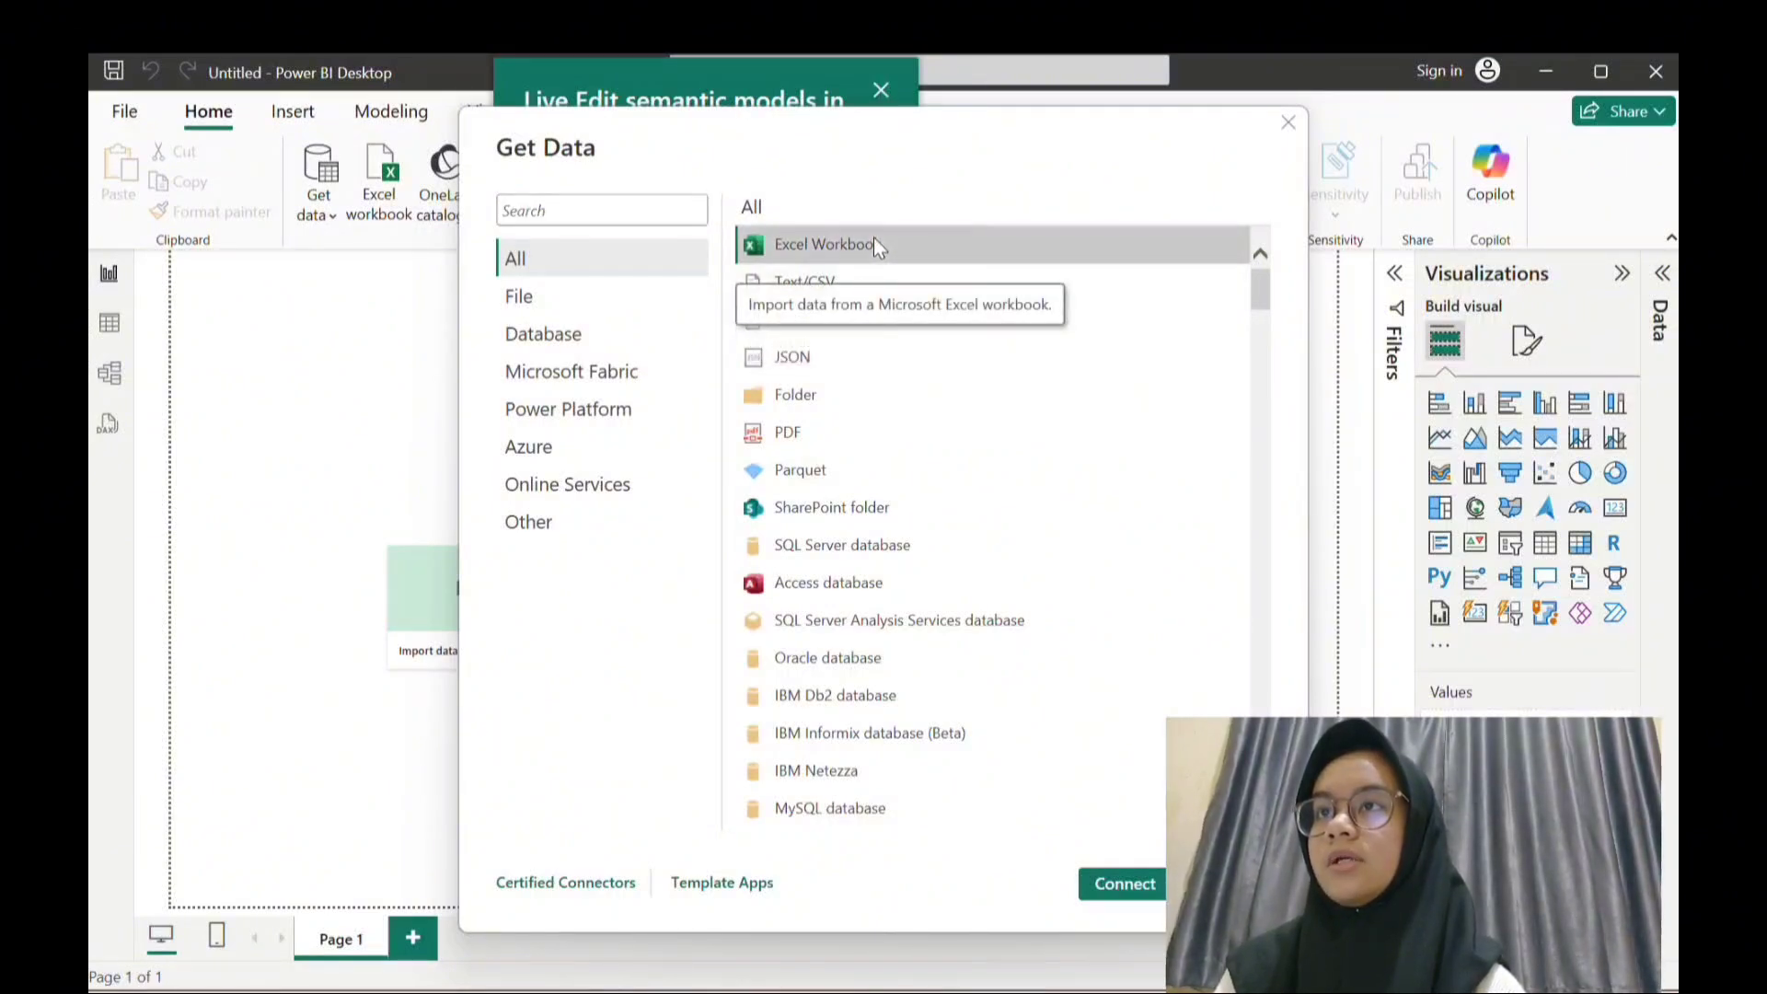
pyautogui.click(1138, 882)
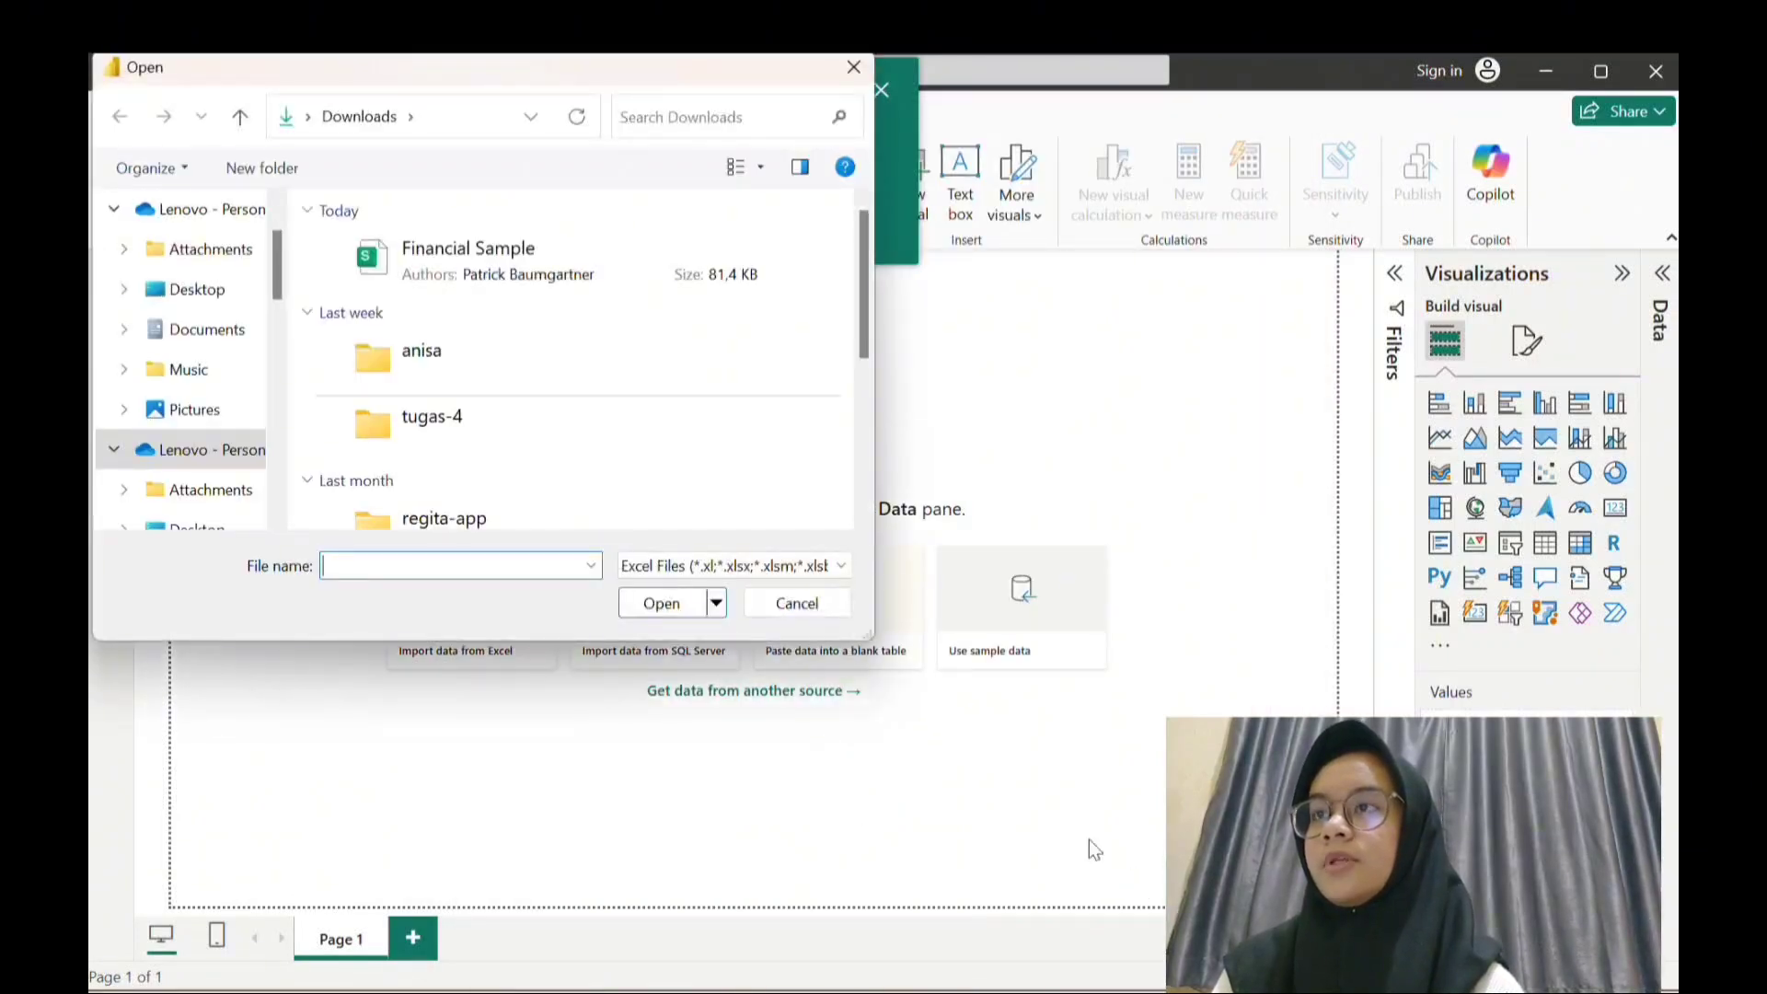
pyautogui.click(628, 274)
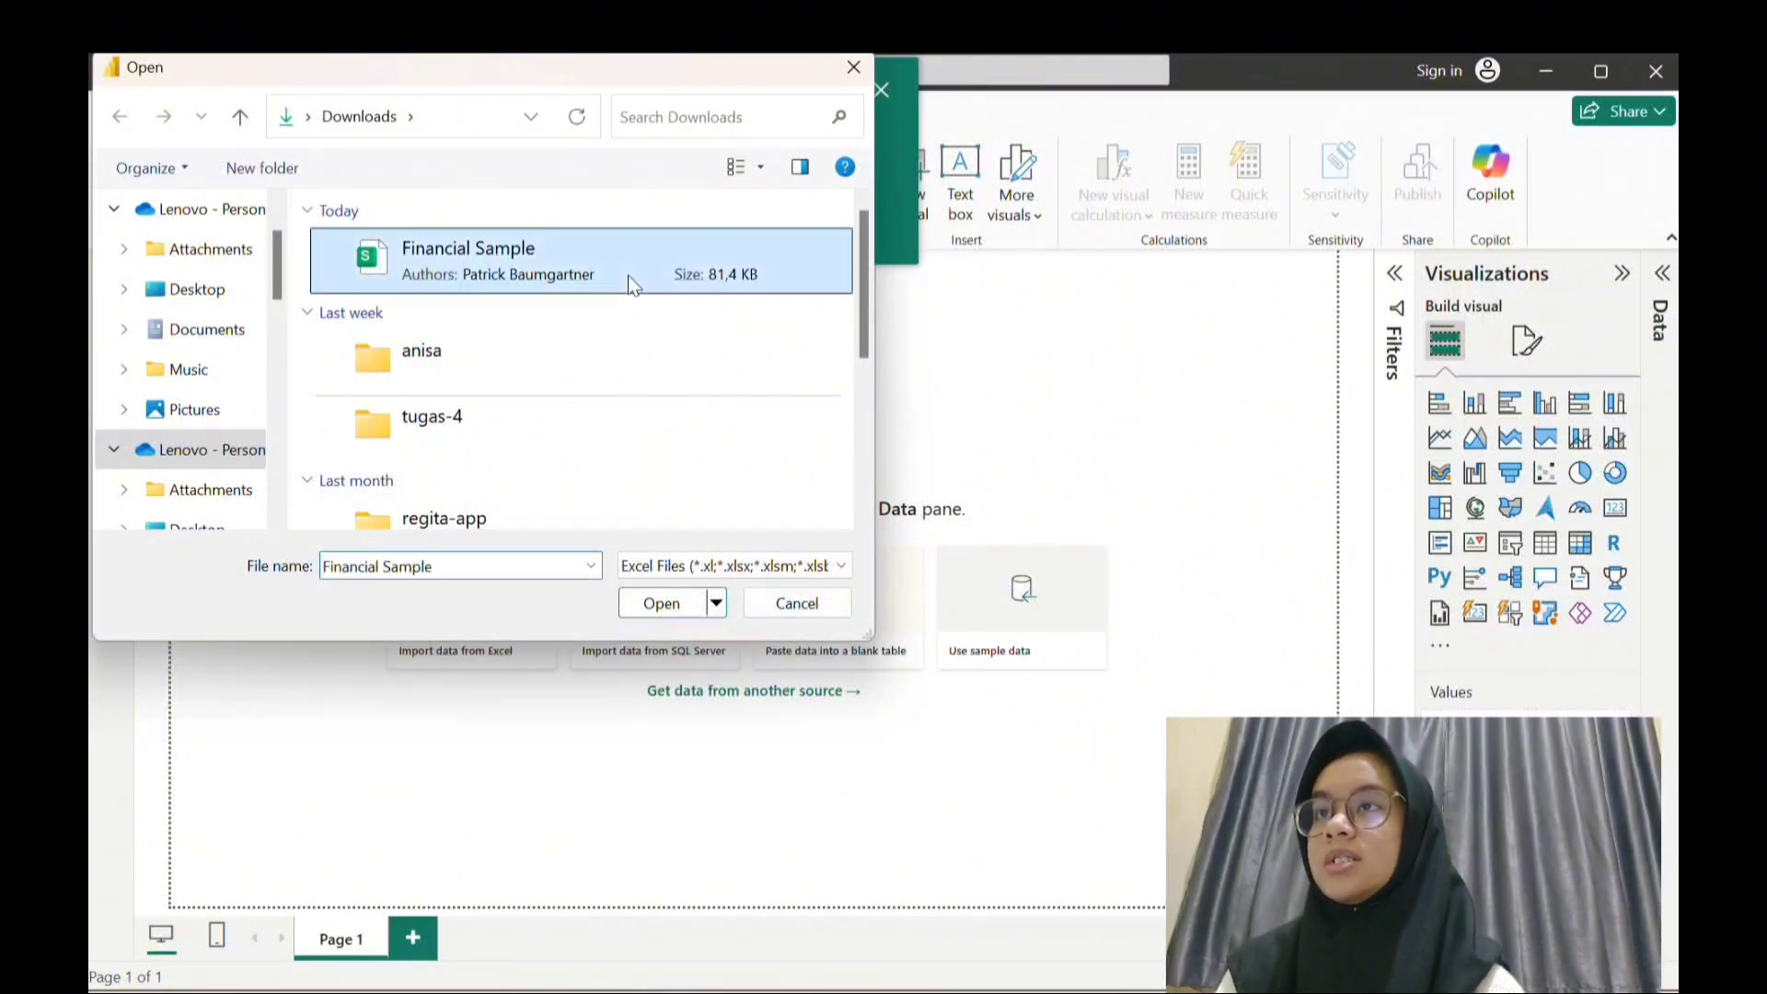
pyautogui.click(661, 604)
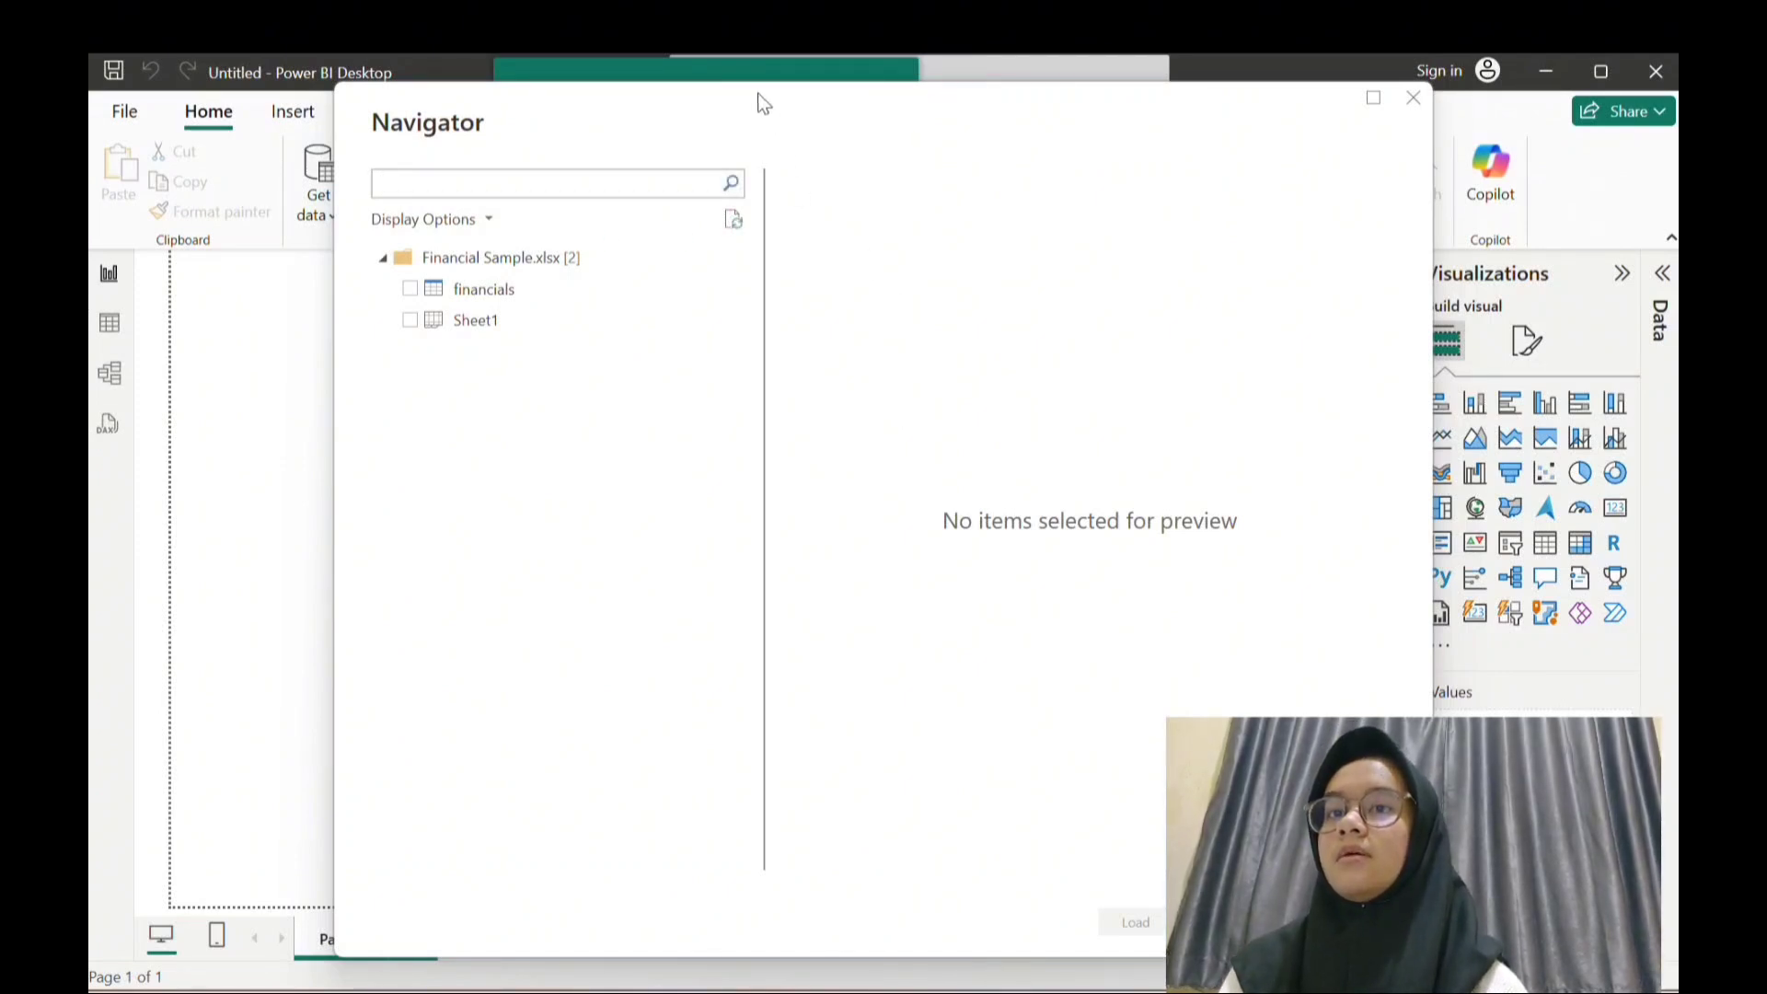
# Preview the rows of Sheet1 in Financial Sample.xlsx, select that sheet and load it into the report.
pyautogui.click(421, 324)
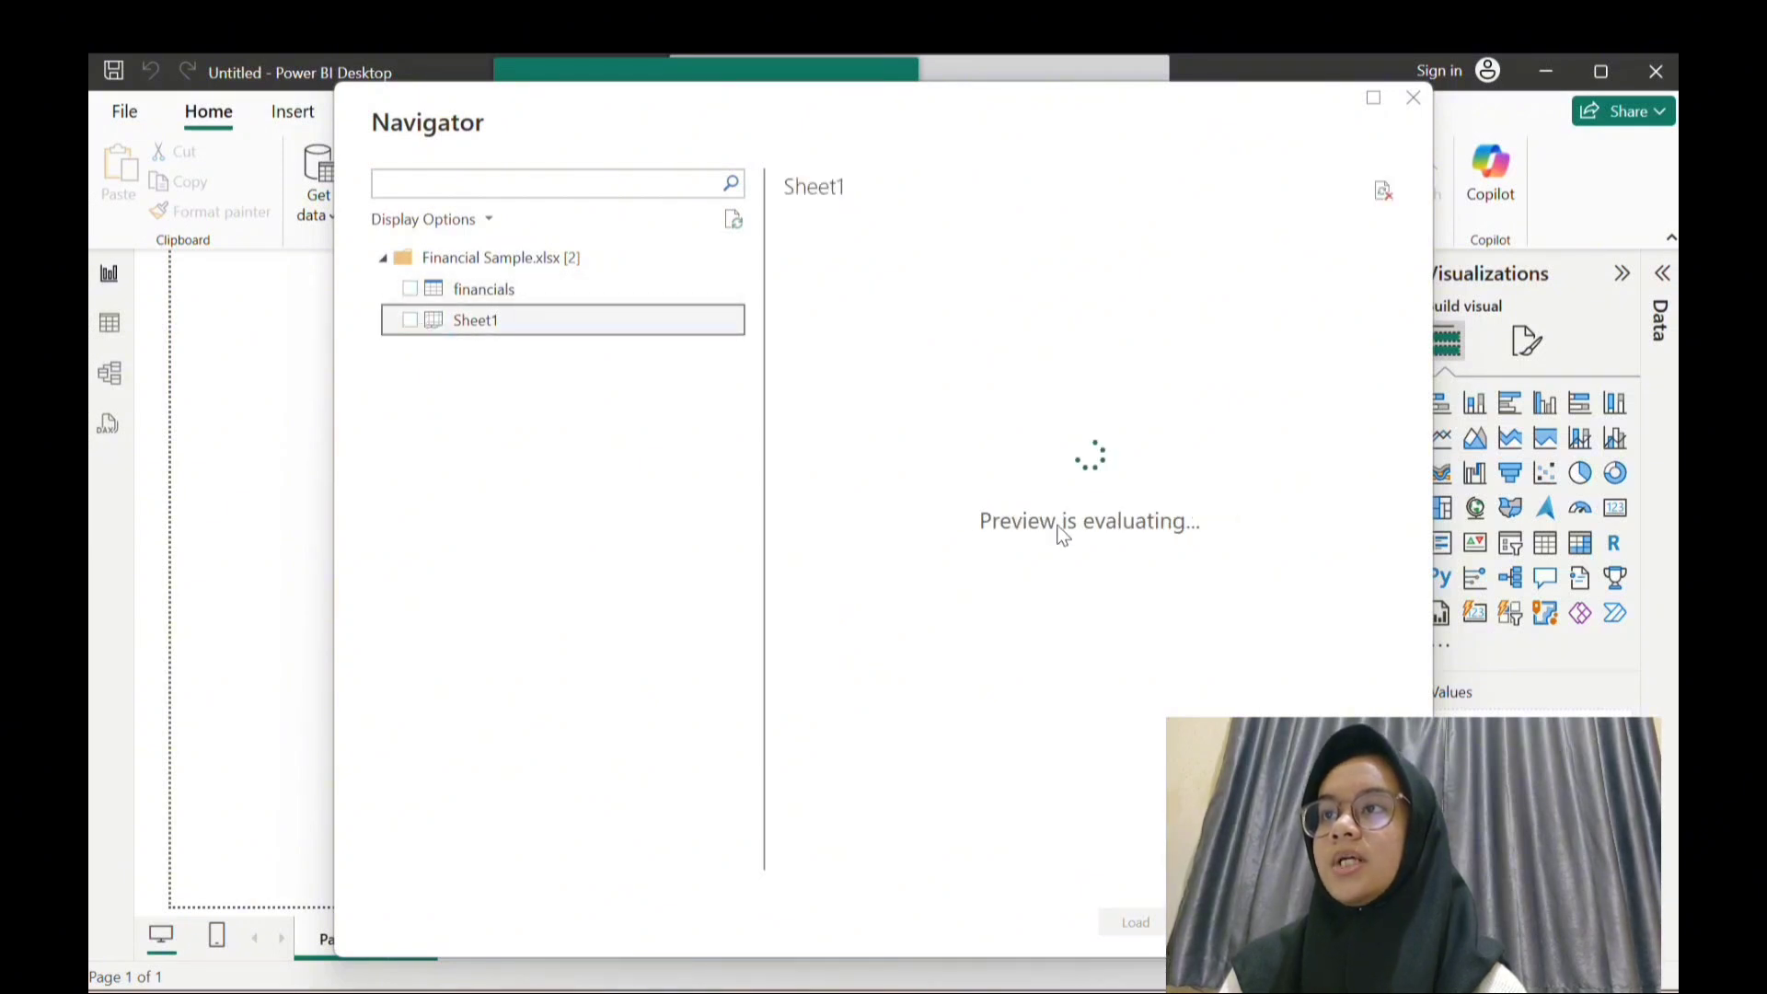
pyautogui.scroll(-3, 1064, 545)
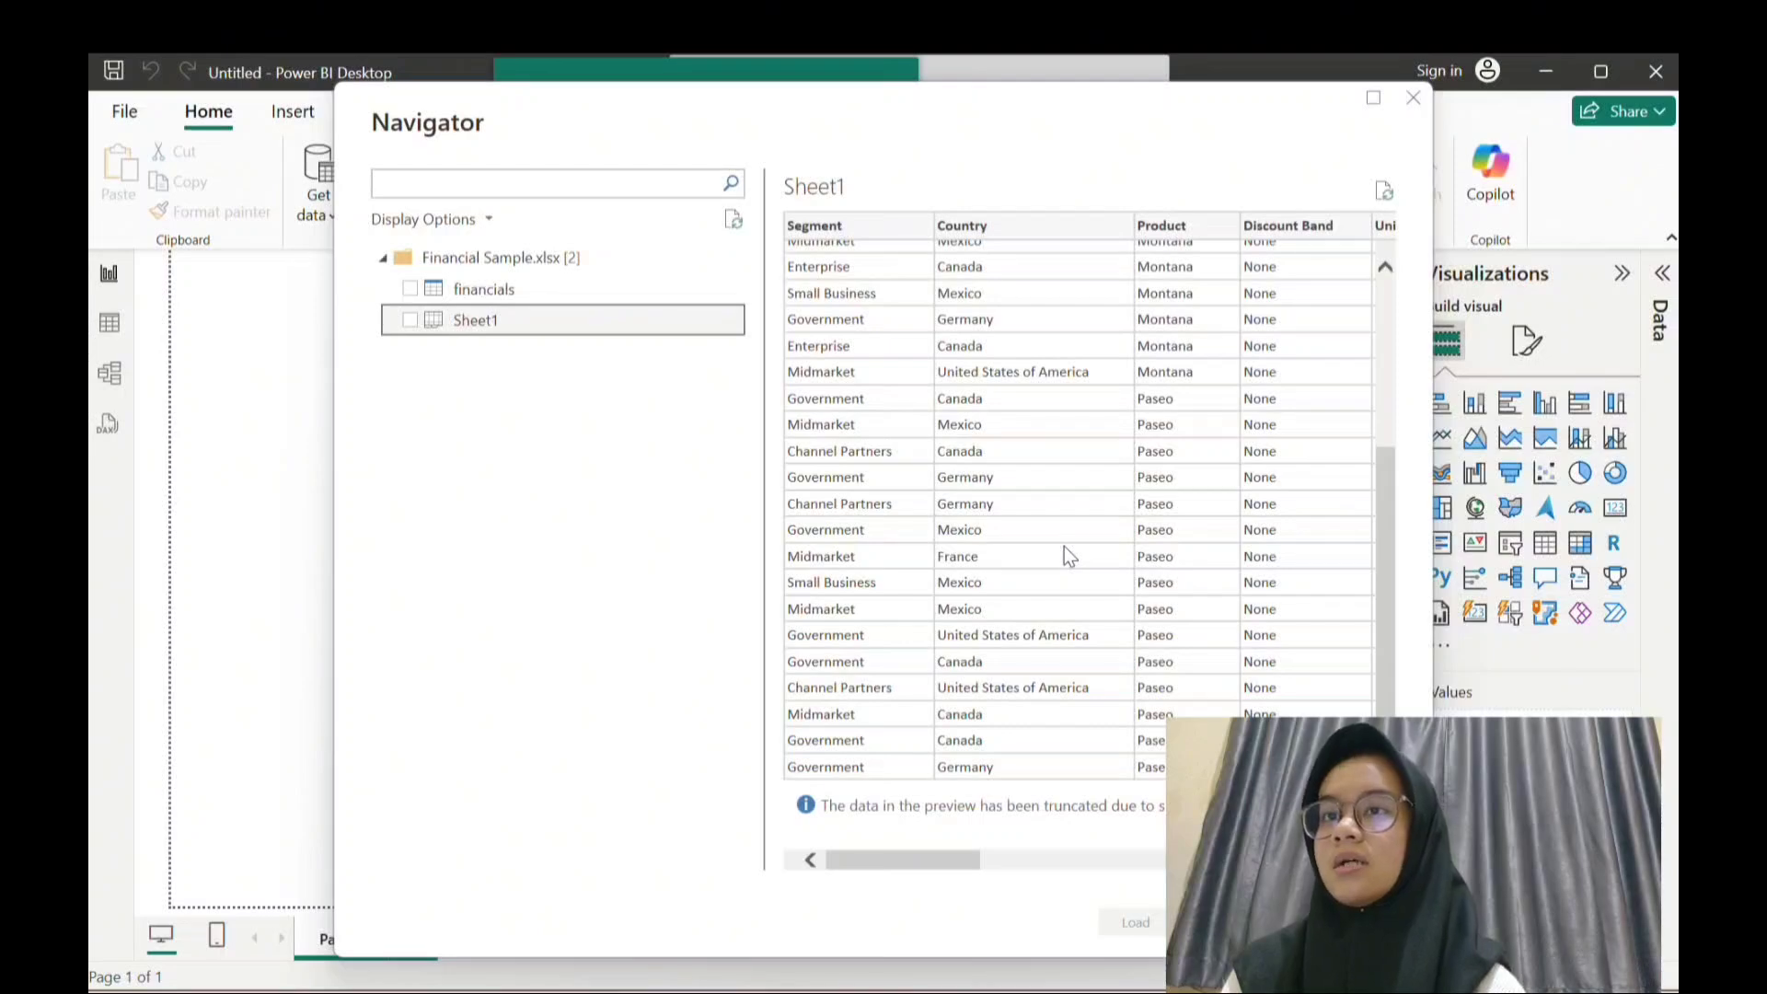
pyautogui.scroll(5, 1064, 545)
pyautogui.scroll(-5, 1064, 545)
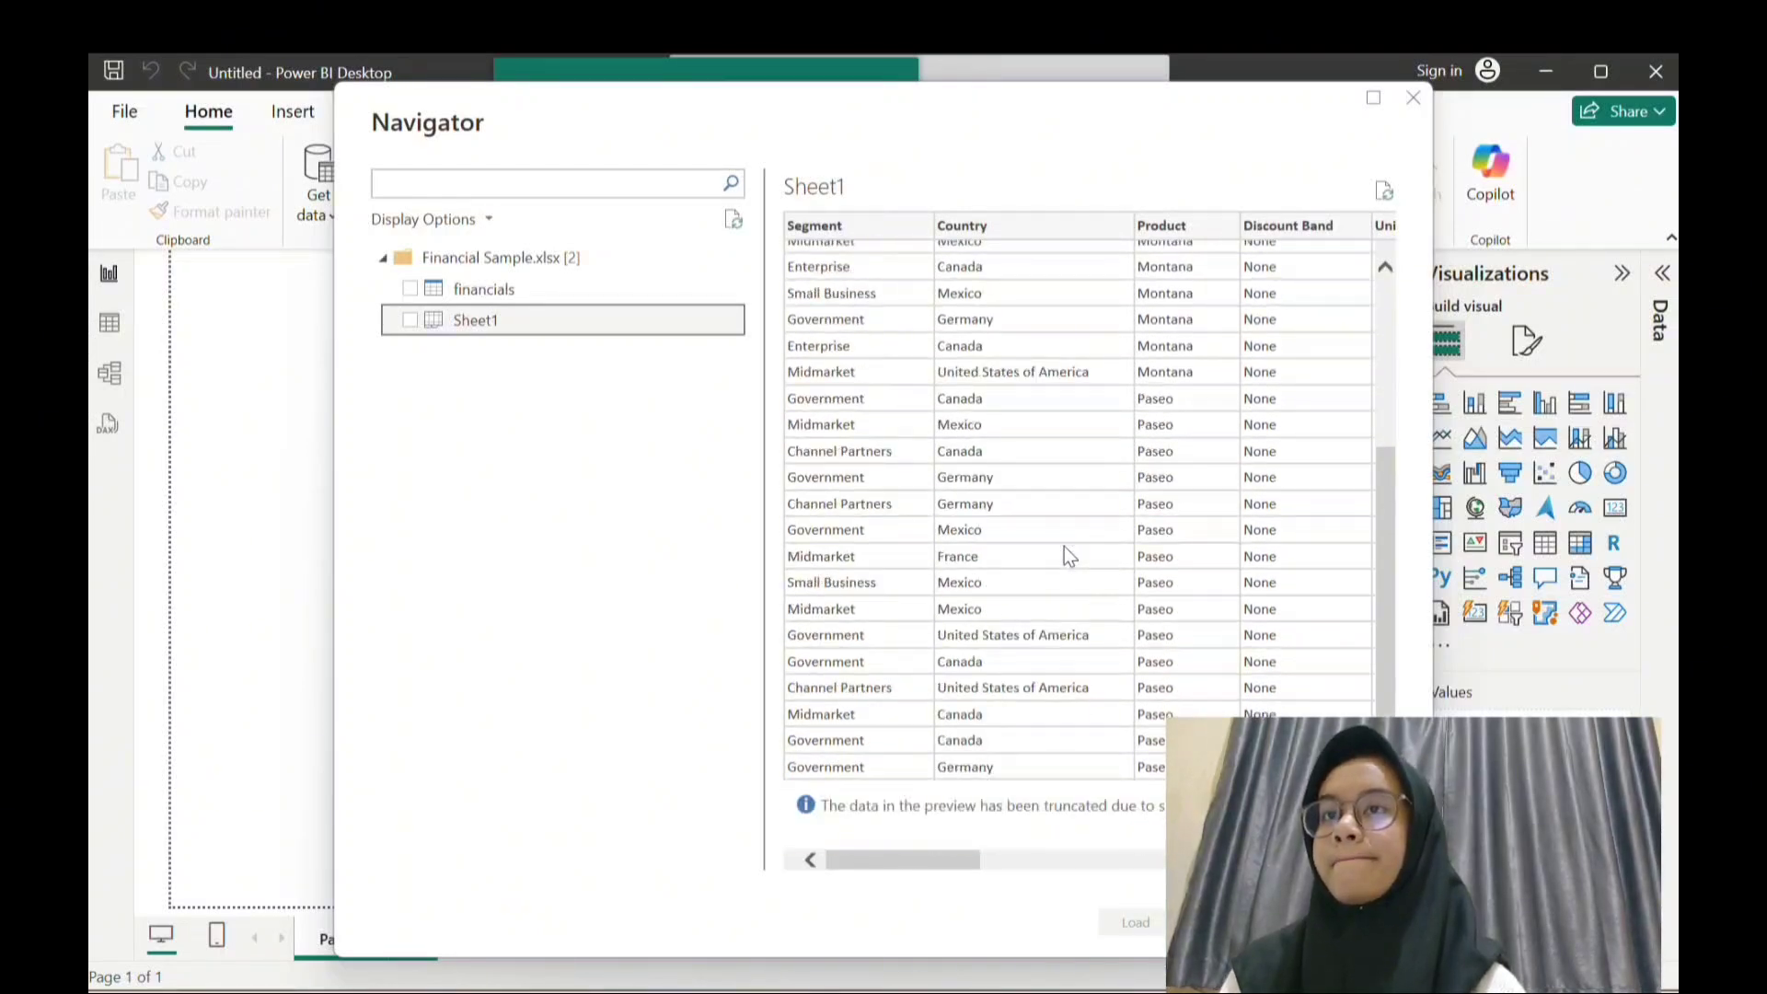
pyautogui.moveTo(948, 863)
pyautogui.mouseDown()
pyautogui.moveTo(1270, 883)
pyautogui.moveTo(1307, 902)
pyautogui.moveTo(1005, 919)
pyautogui.moveTo(948, 877)
pyautogui.mouseUp()
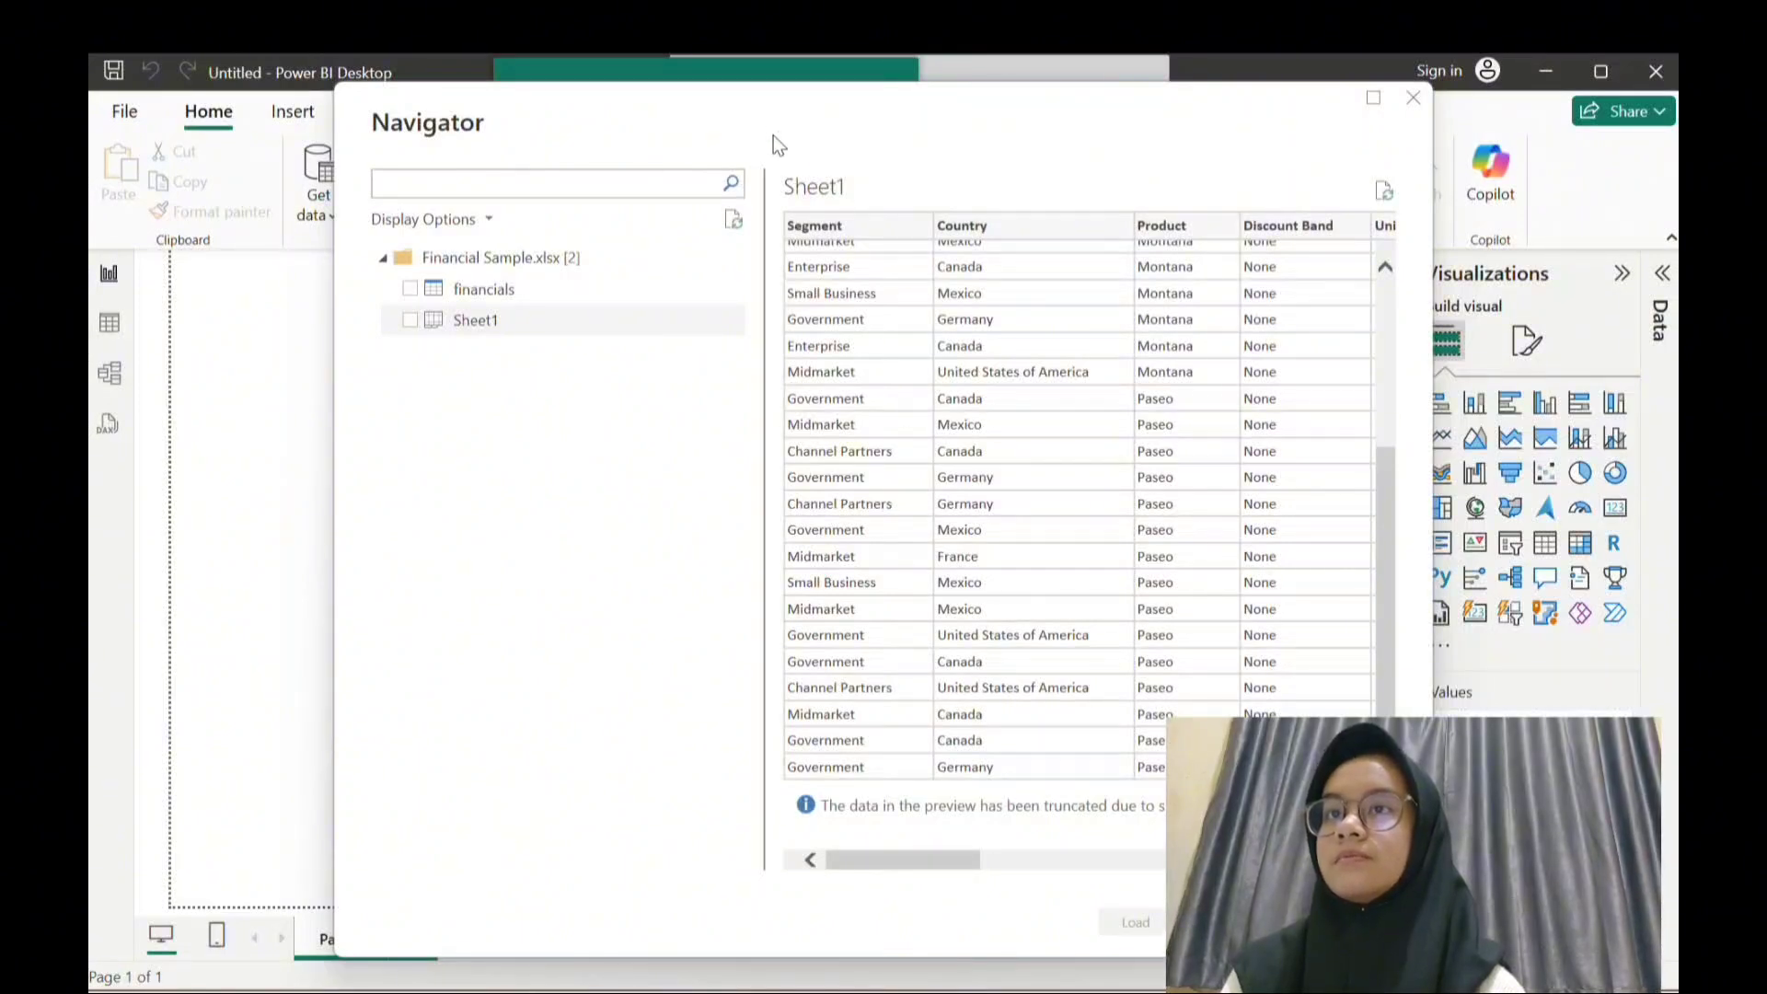
pyautogui.click(410, 320)
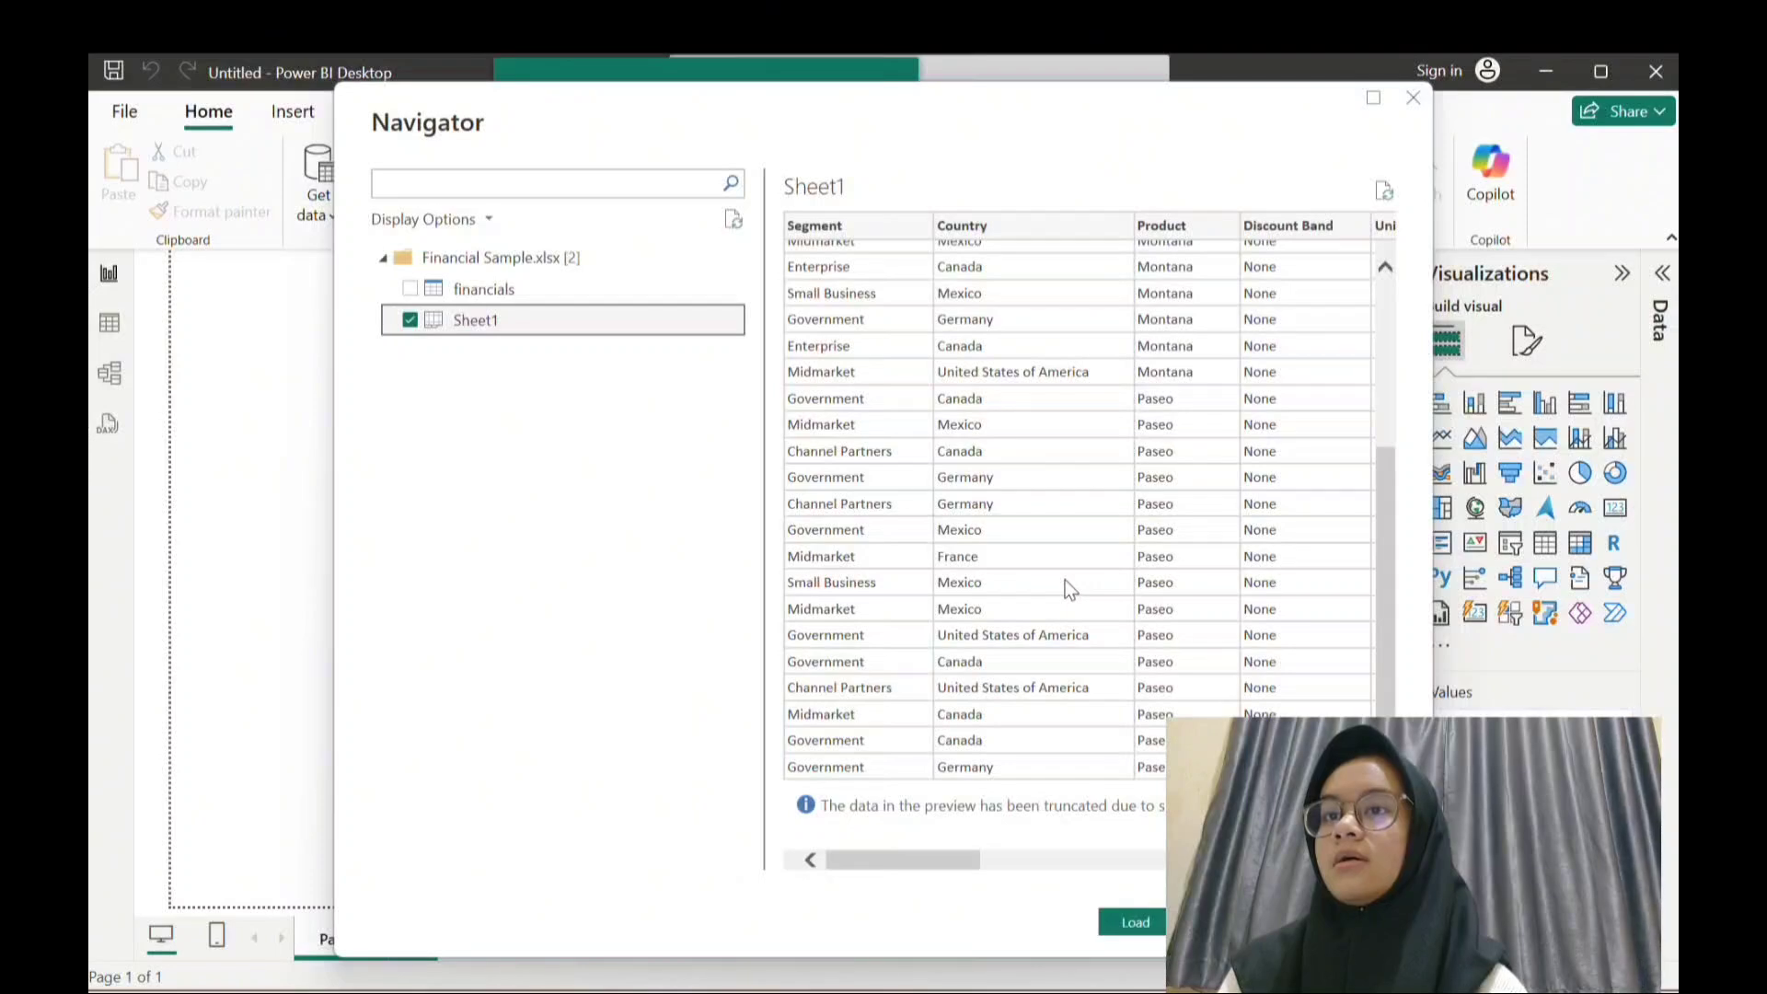
pyautogui.click(1132, 922)
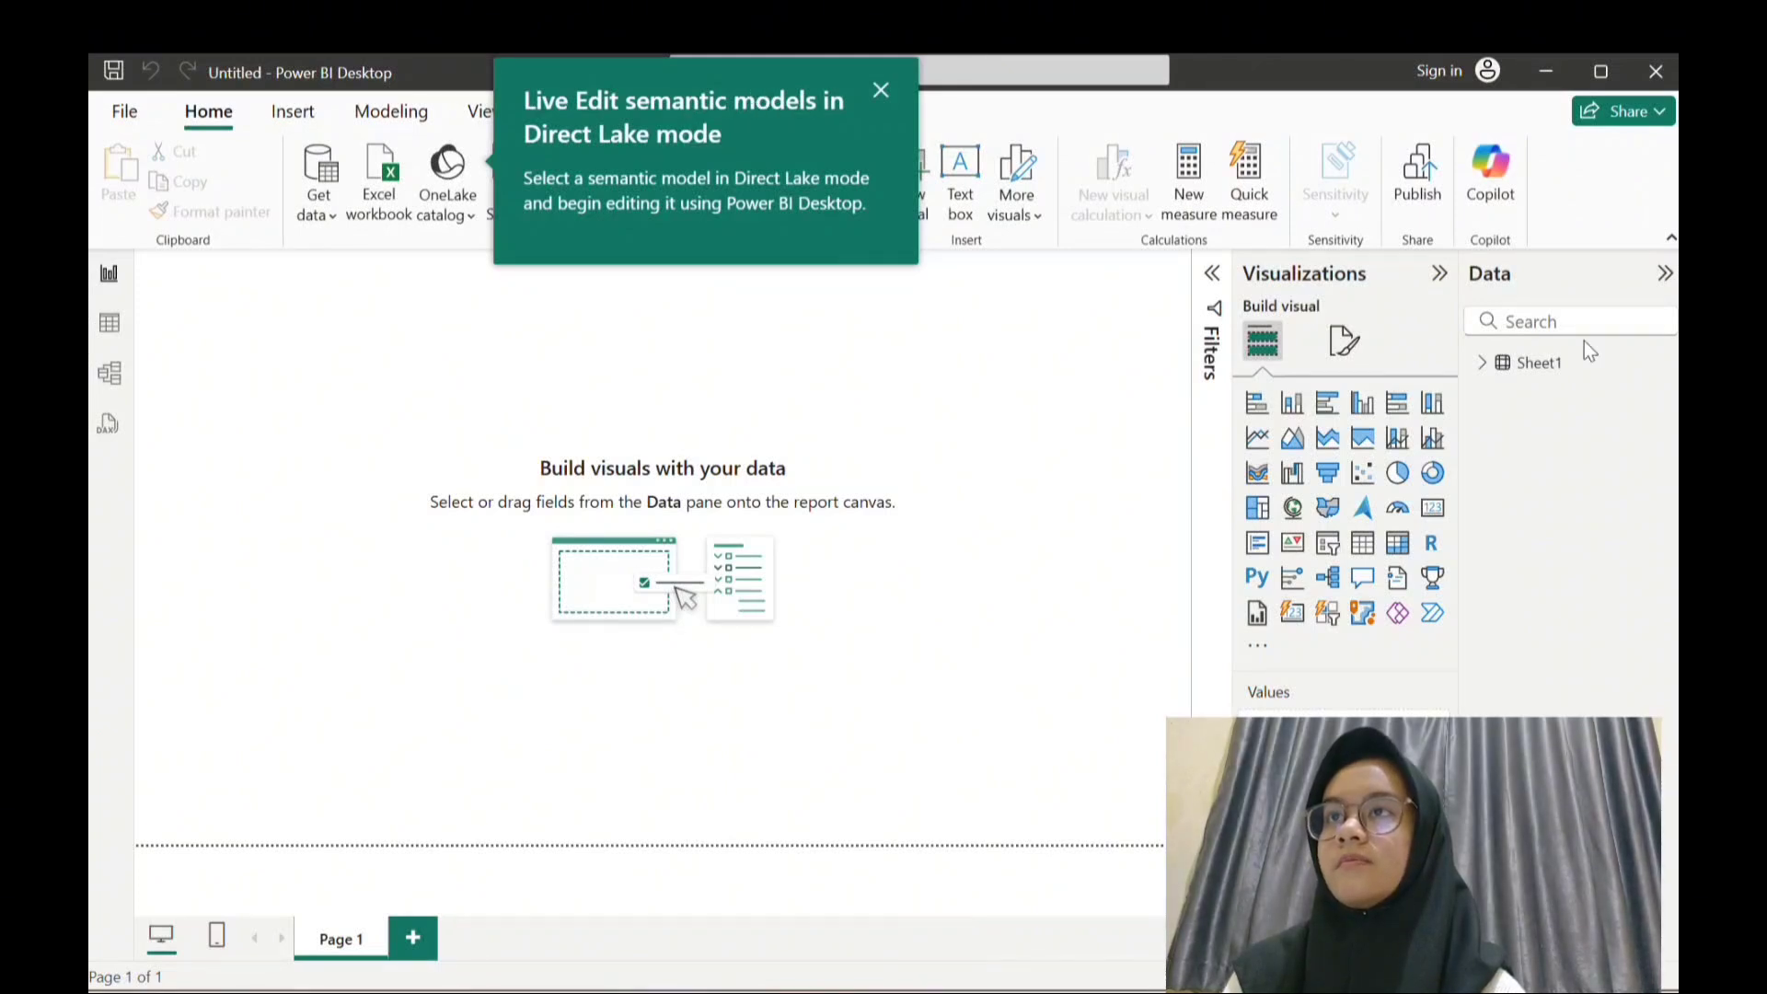
# Add a pie chart with Sheet1's Product field, convert it to a stacked column chart and add the Profit field.
pyautogui.click(1481, 362)
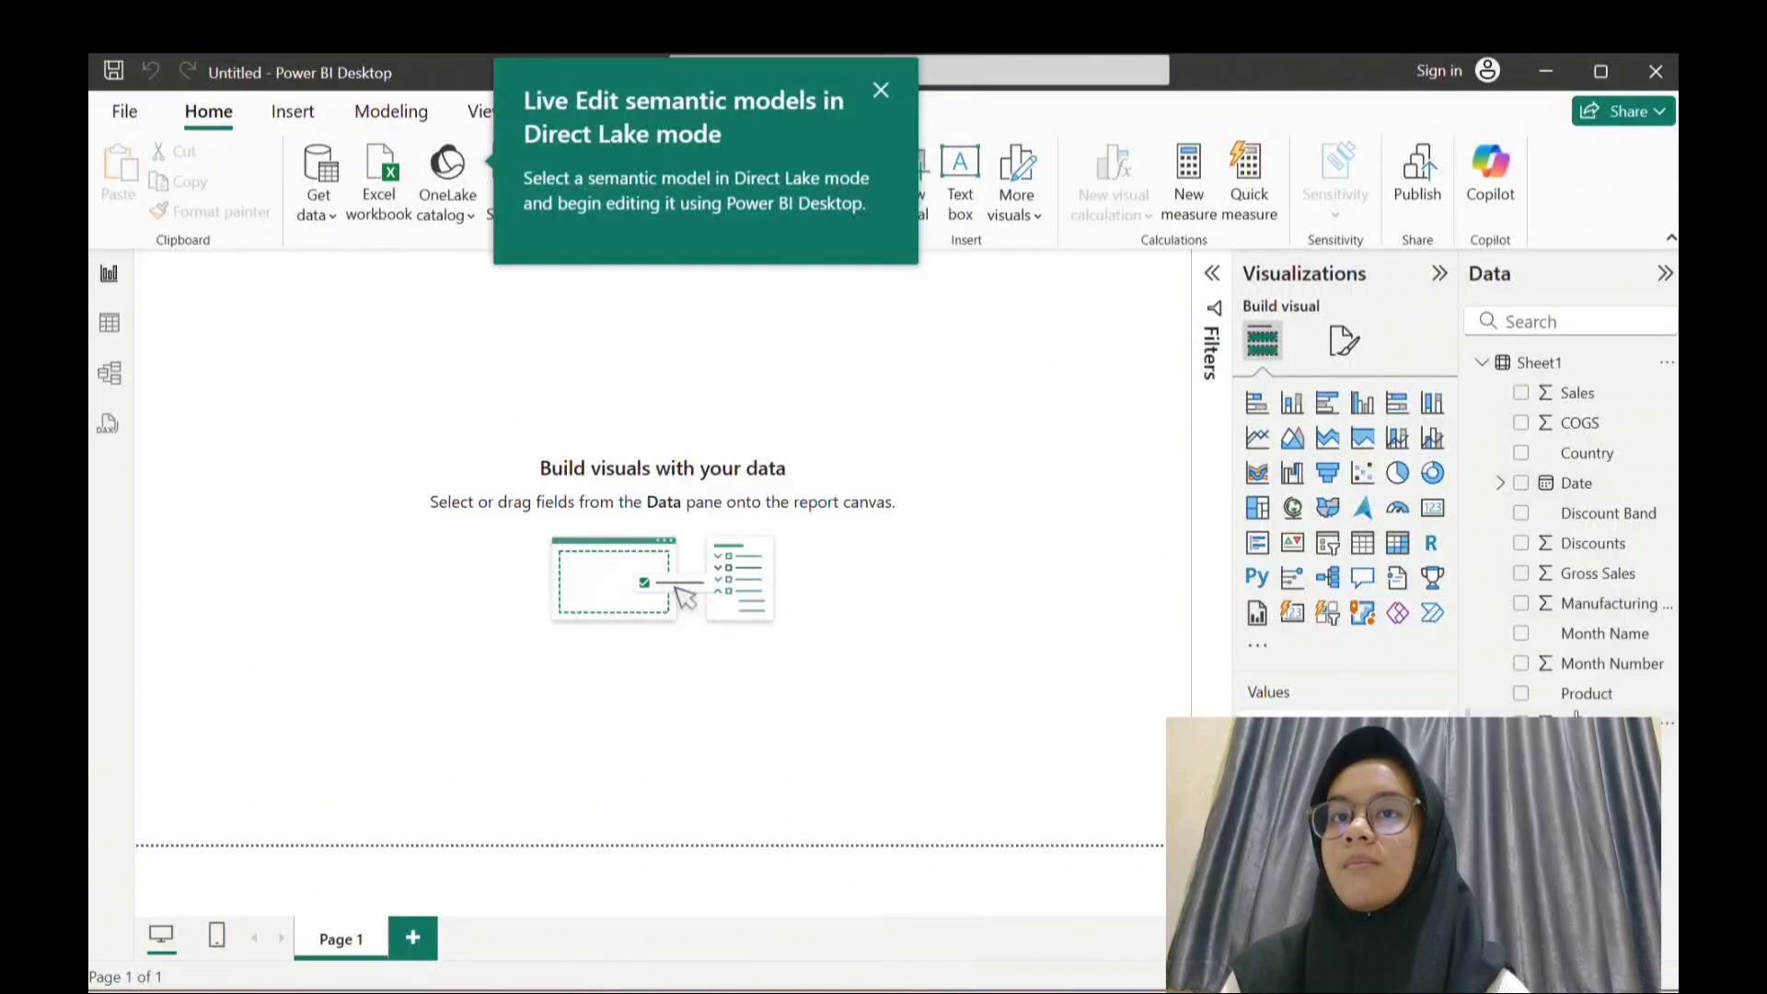
pyautogui.click(1398, 474)
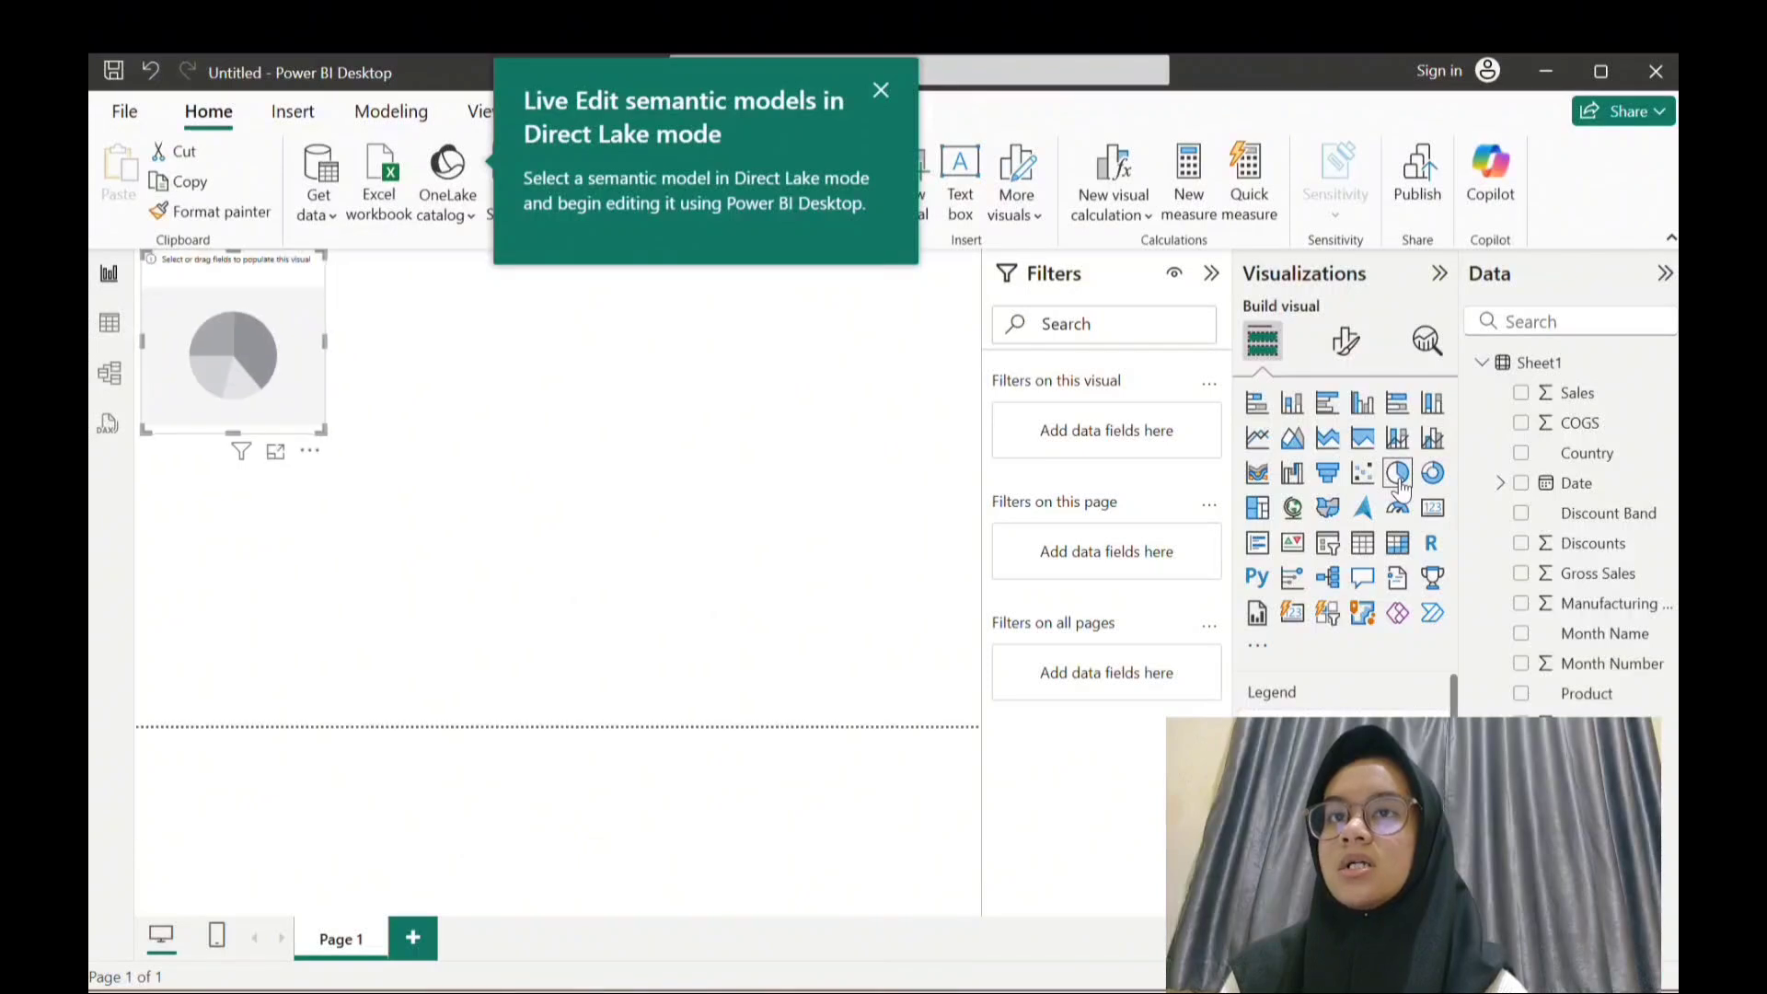
pyautogui.click(1522, 695)
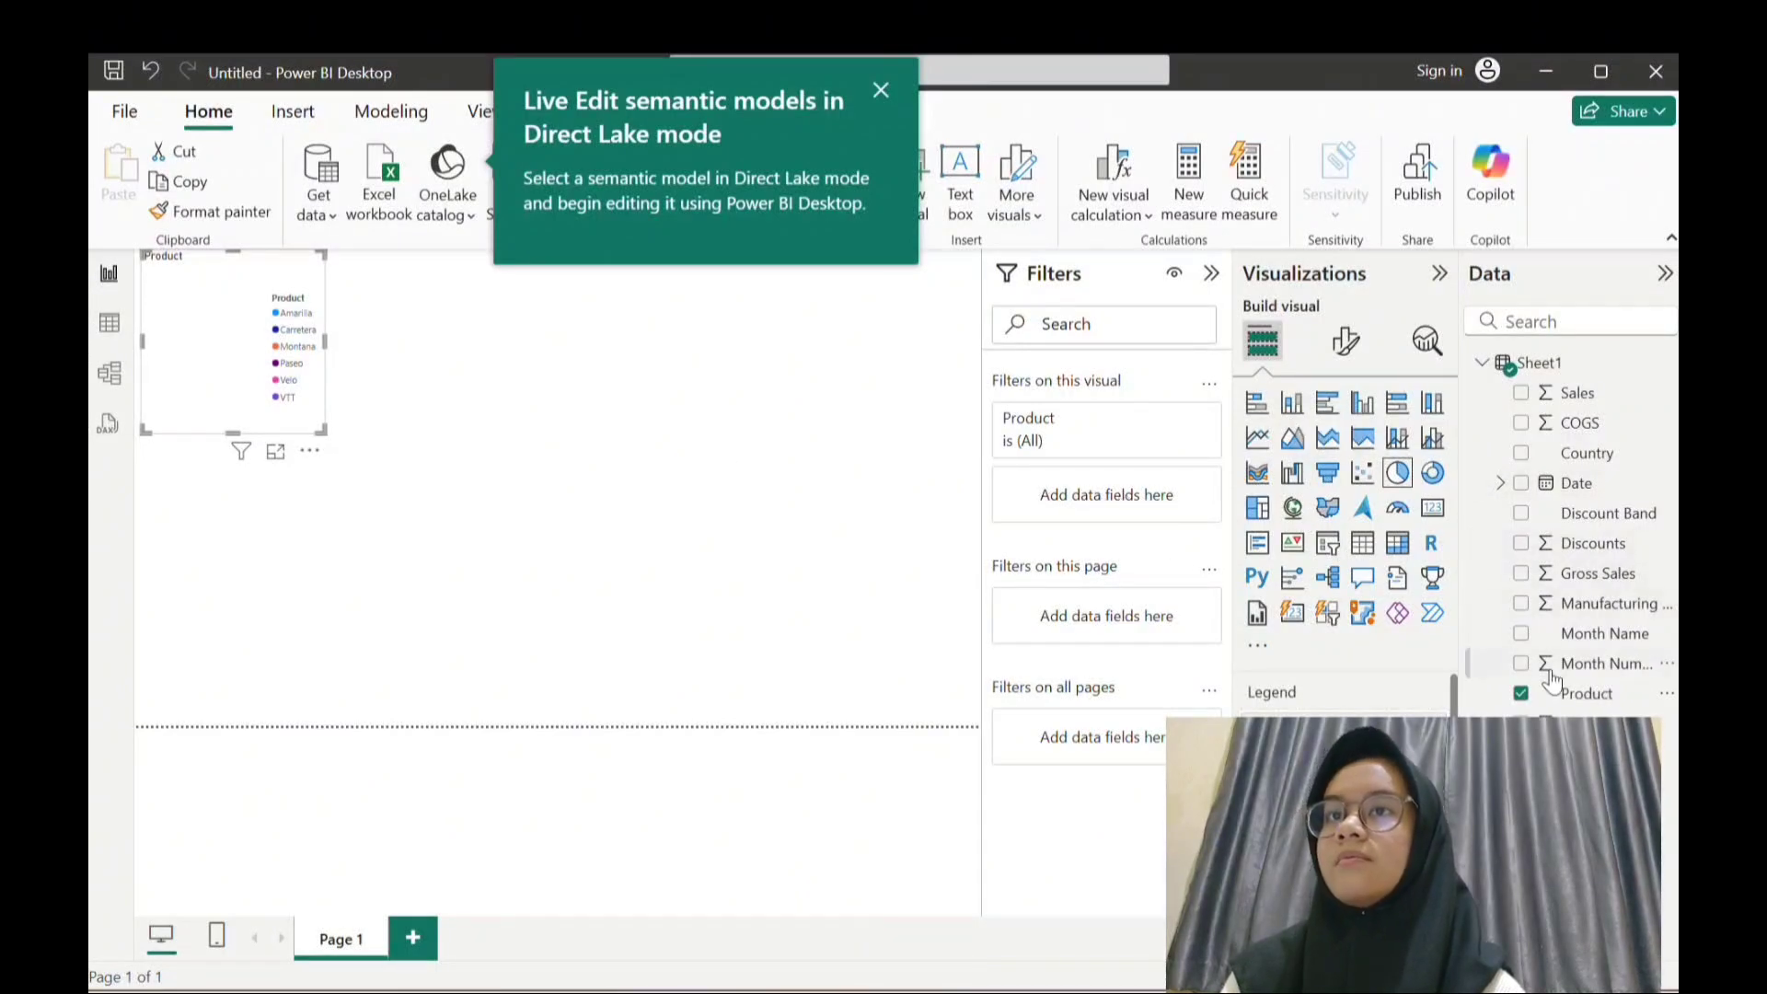
pyautogui.click(1307, 410)
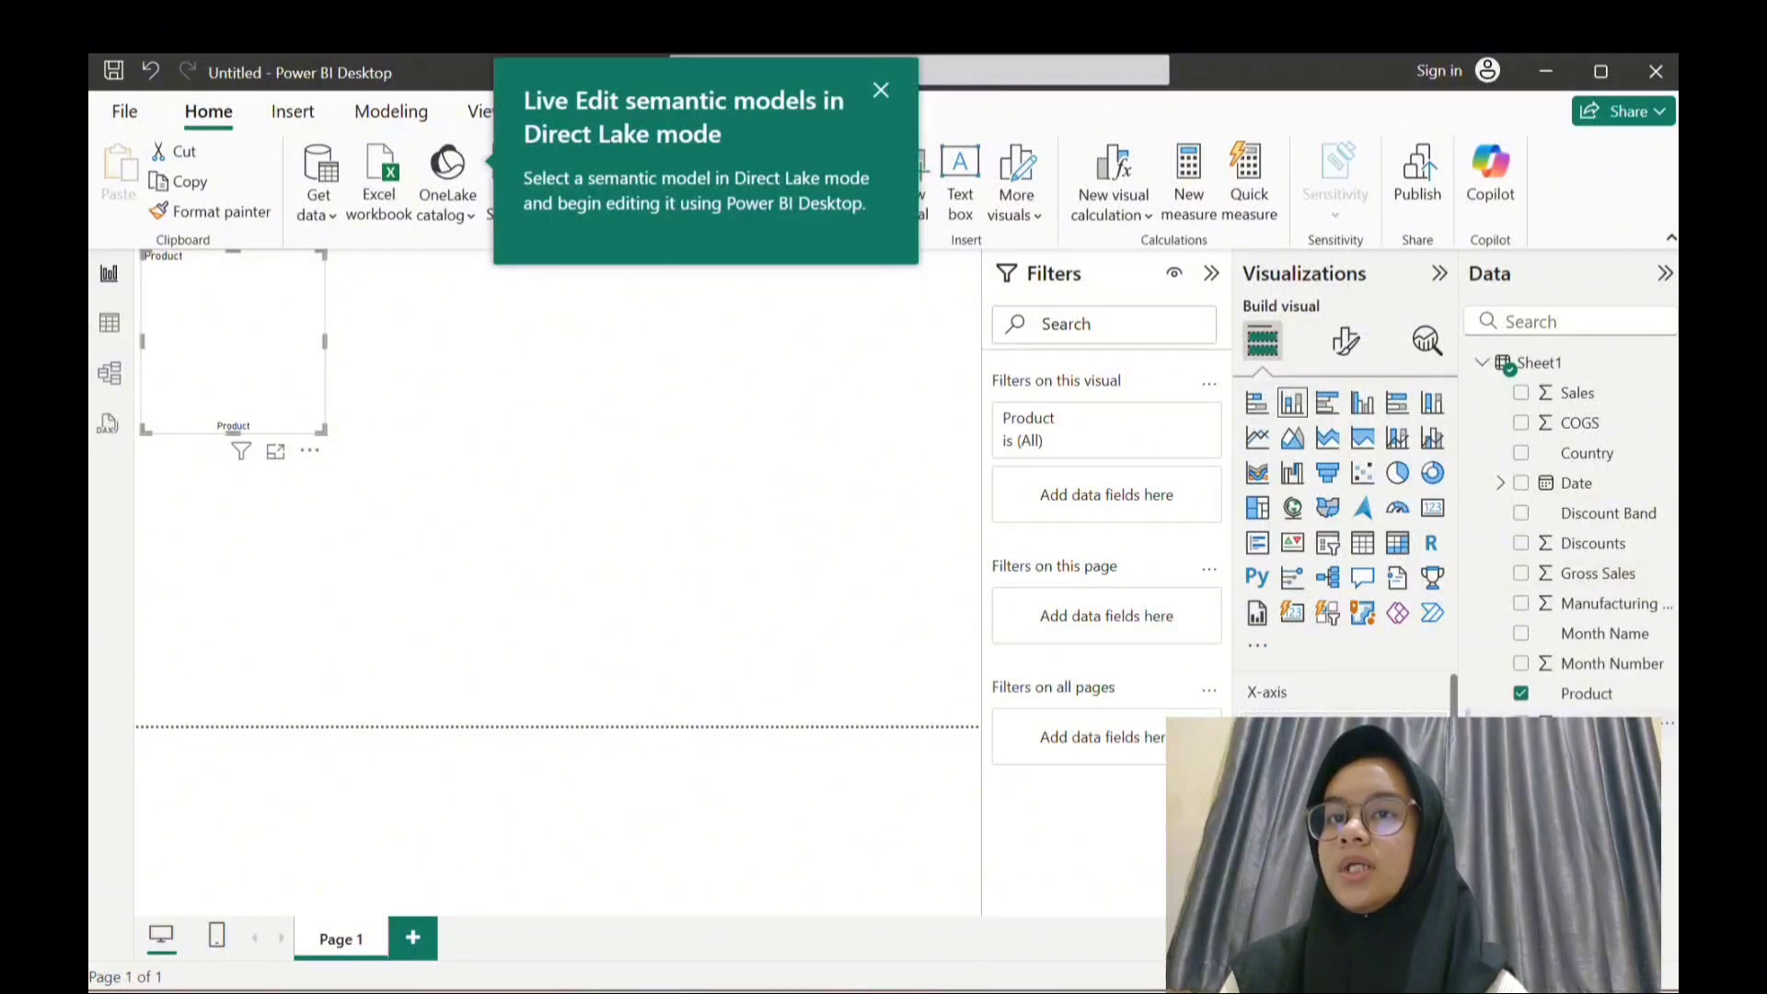
pyautogui.click(1522, 724)
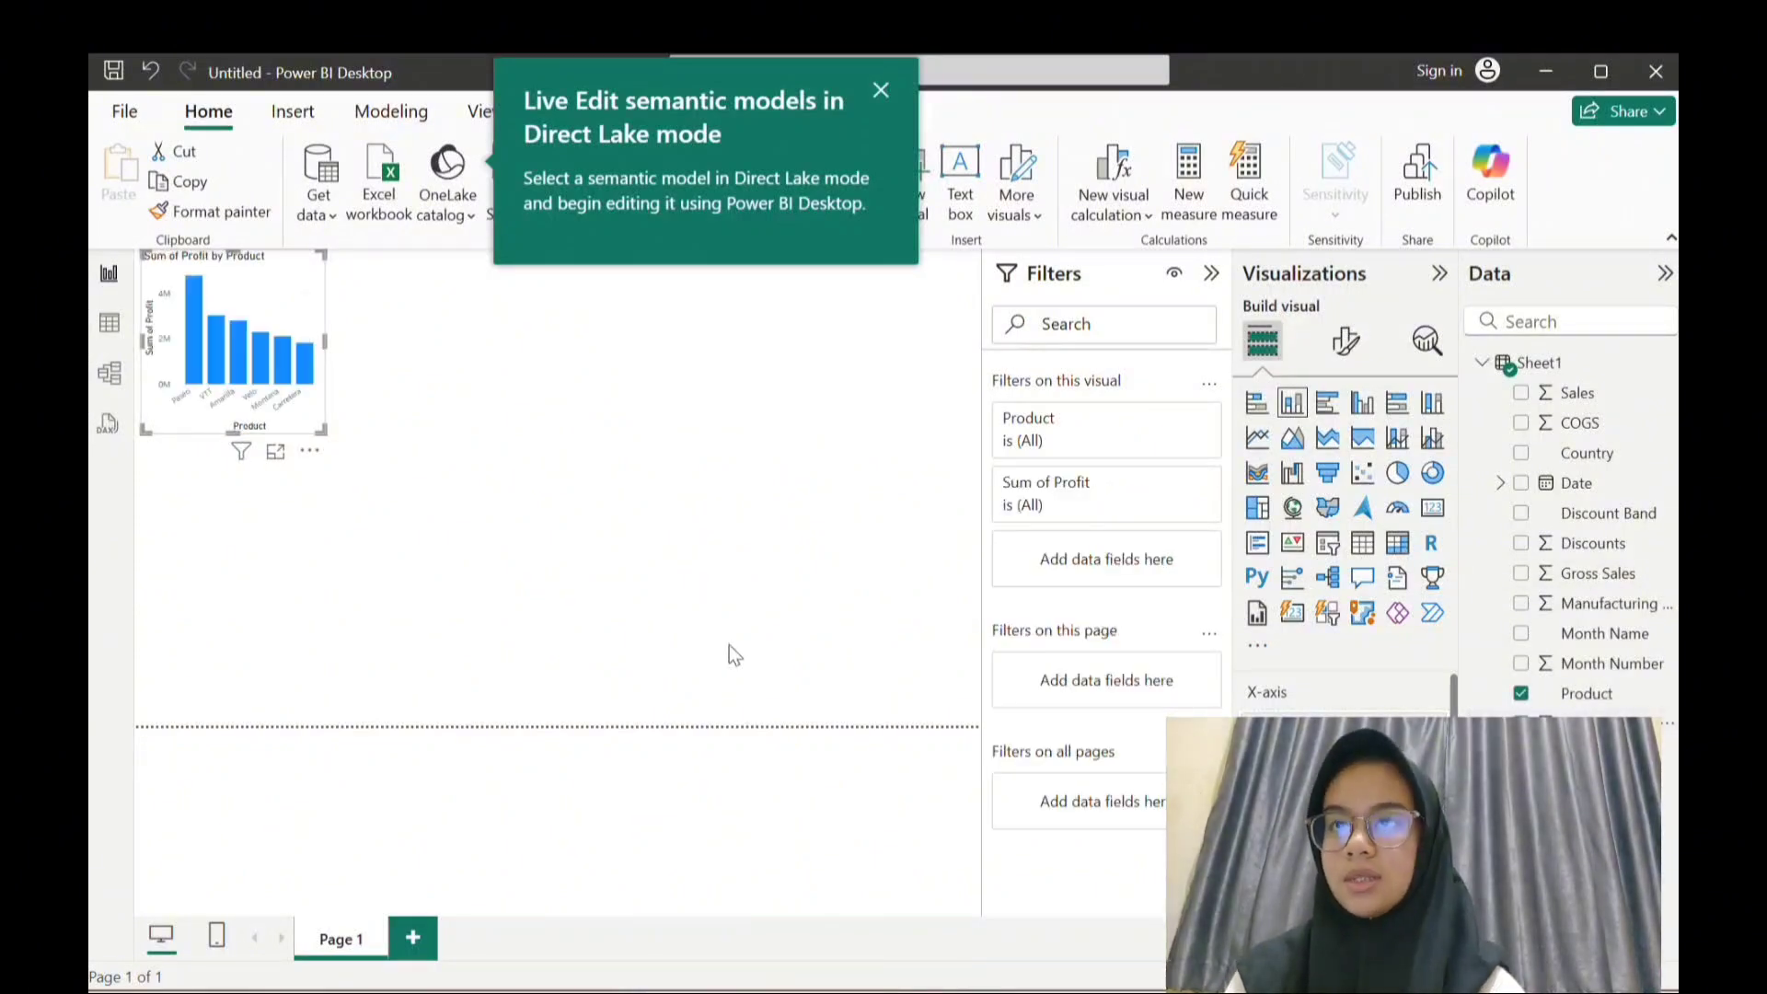
# Move the Profit by Product chart towards the middle of the report page, enlarge it slightly and deselect it.
pyautogui.moveTo(262, 297); pyautogui.dragTo(526, 482)
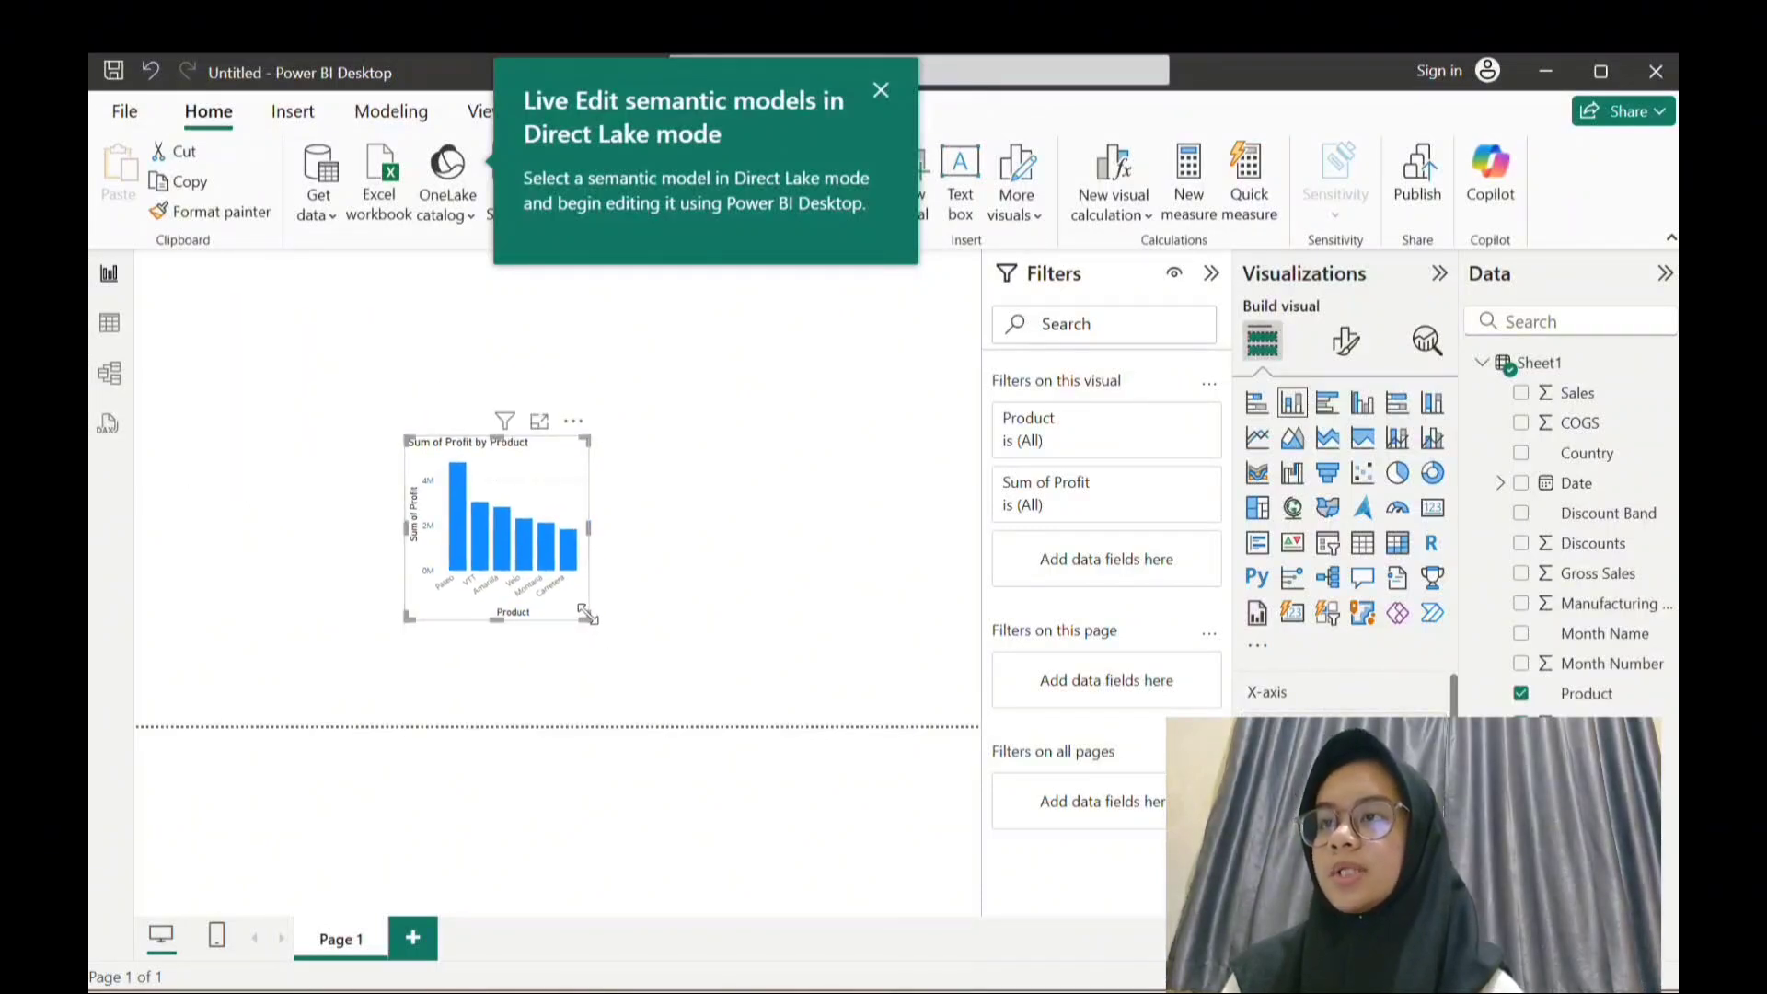
pyautogui.moveTo(585, 618); pyautogui.dragTo(657, 651)
pyautogui.click(761, 581)
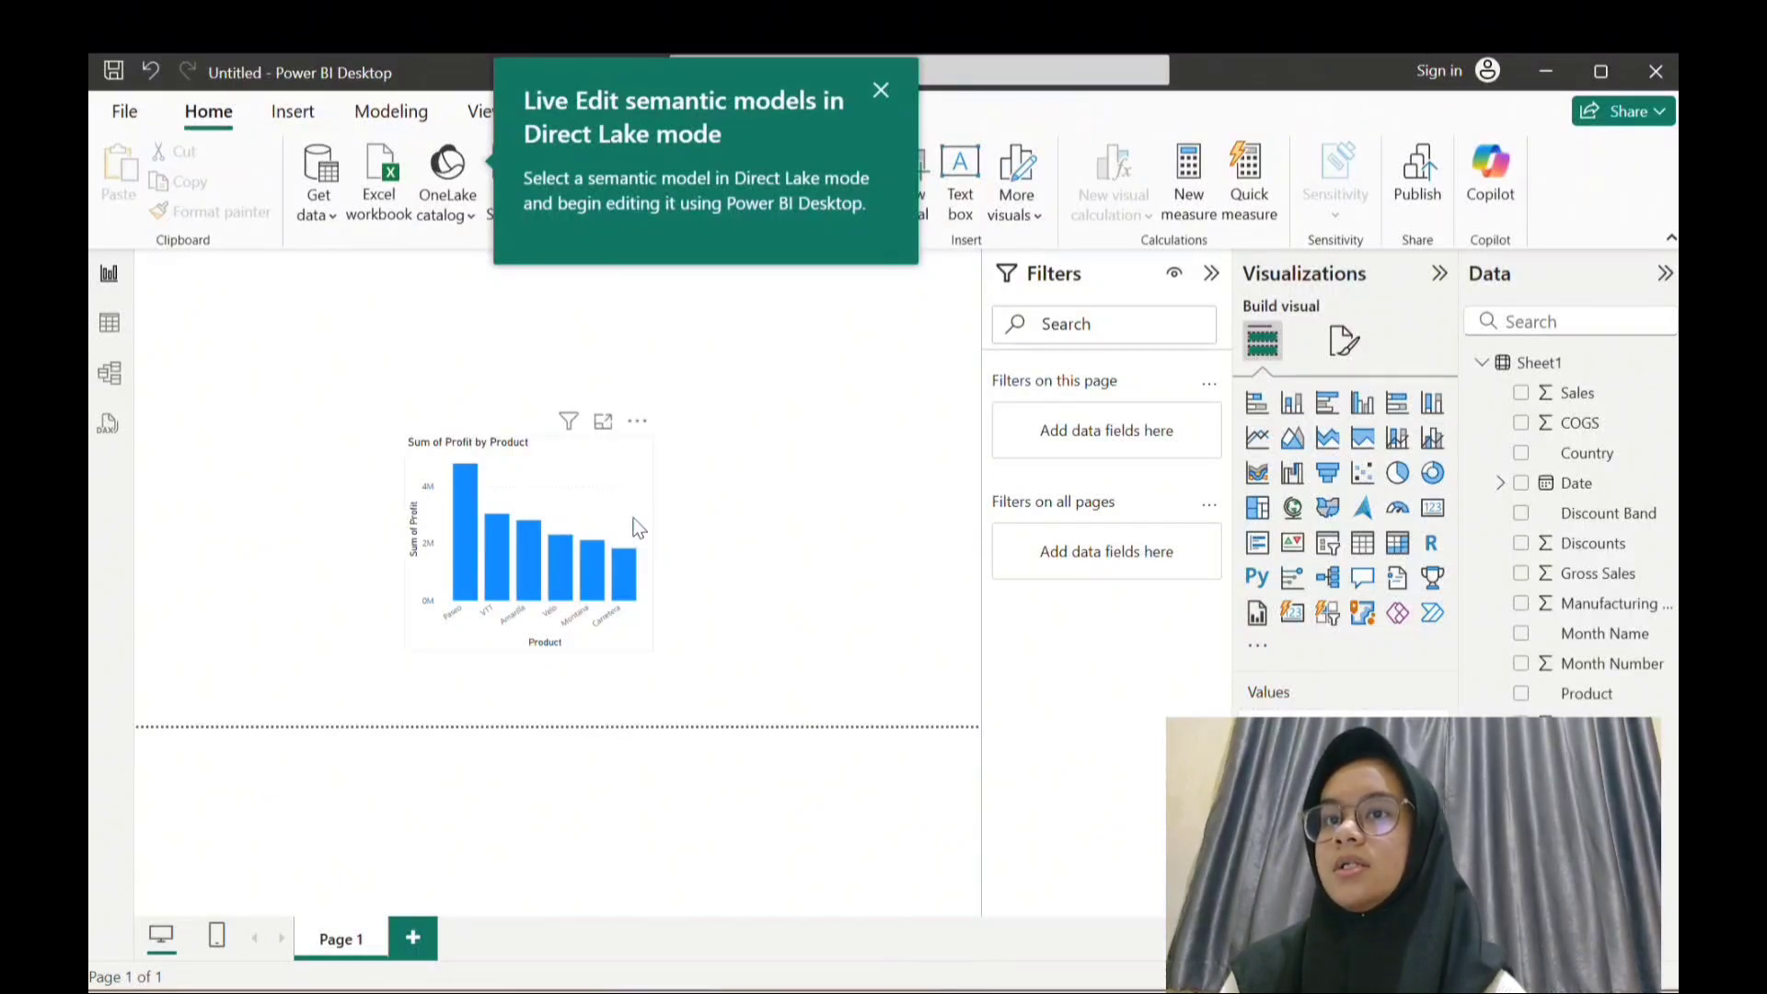
# Save the report as "pertemuan4 power bi" in .pbix format and return to the report canvas.
pyautogui.click(127, 112)
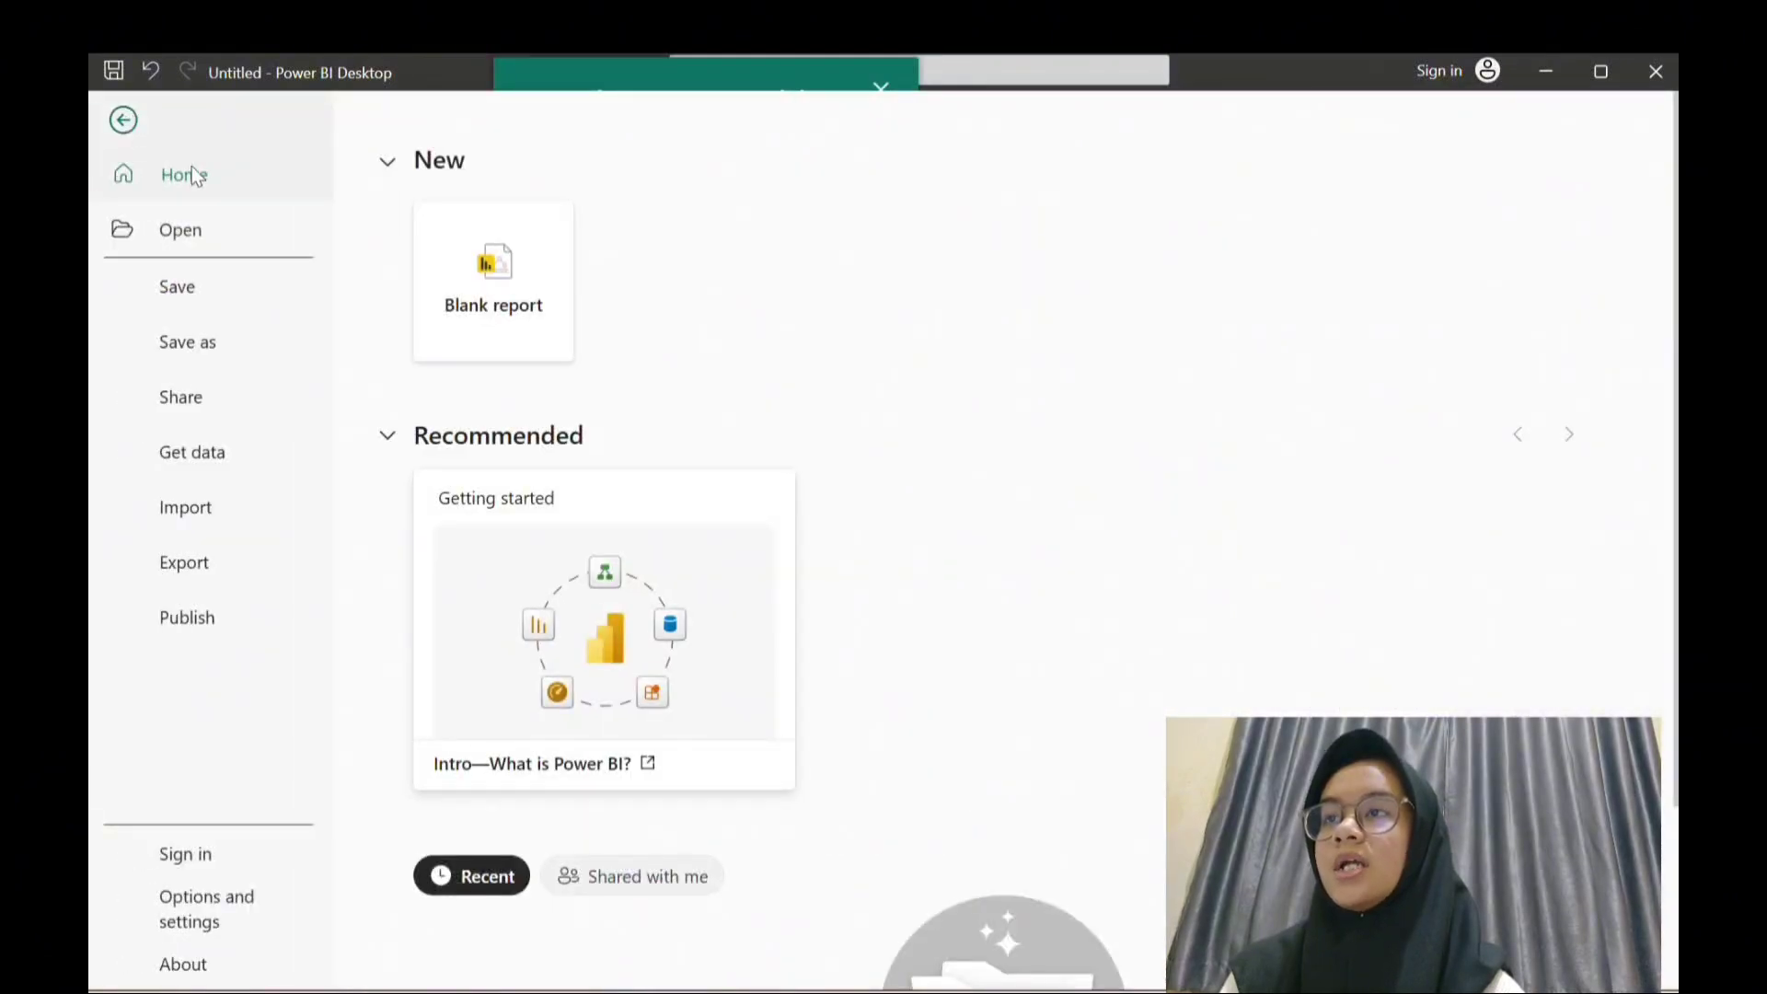
pyautogui.click(227, 342)
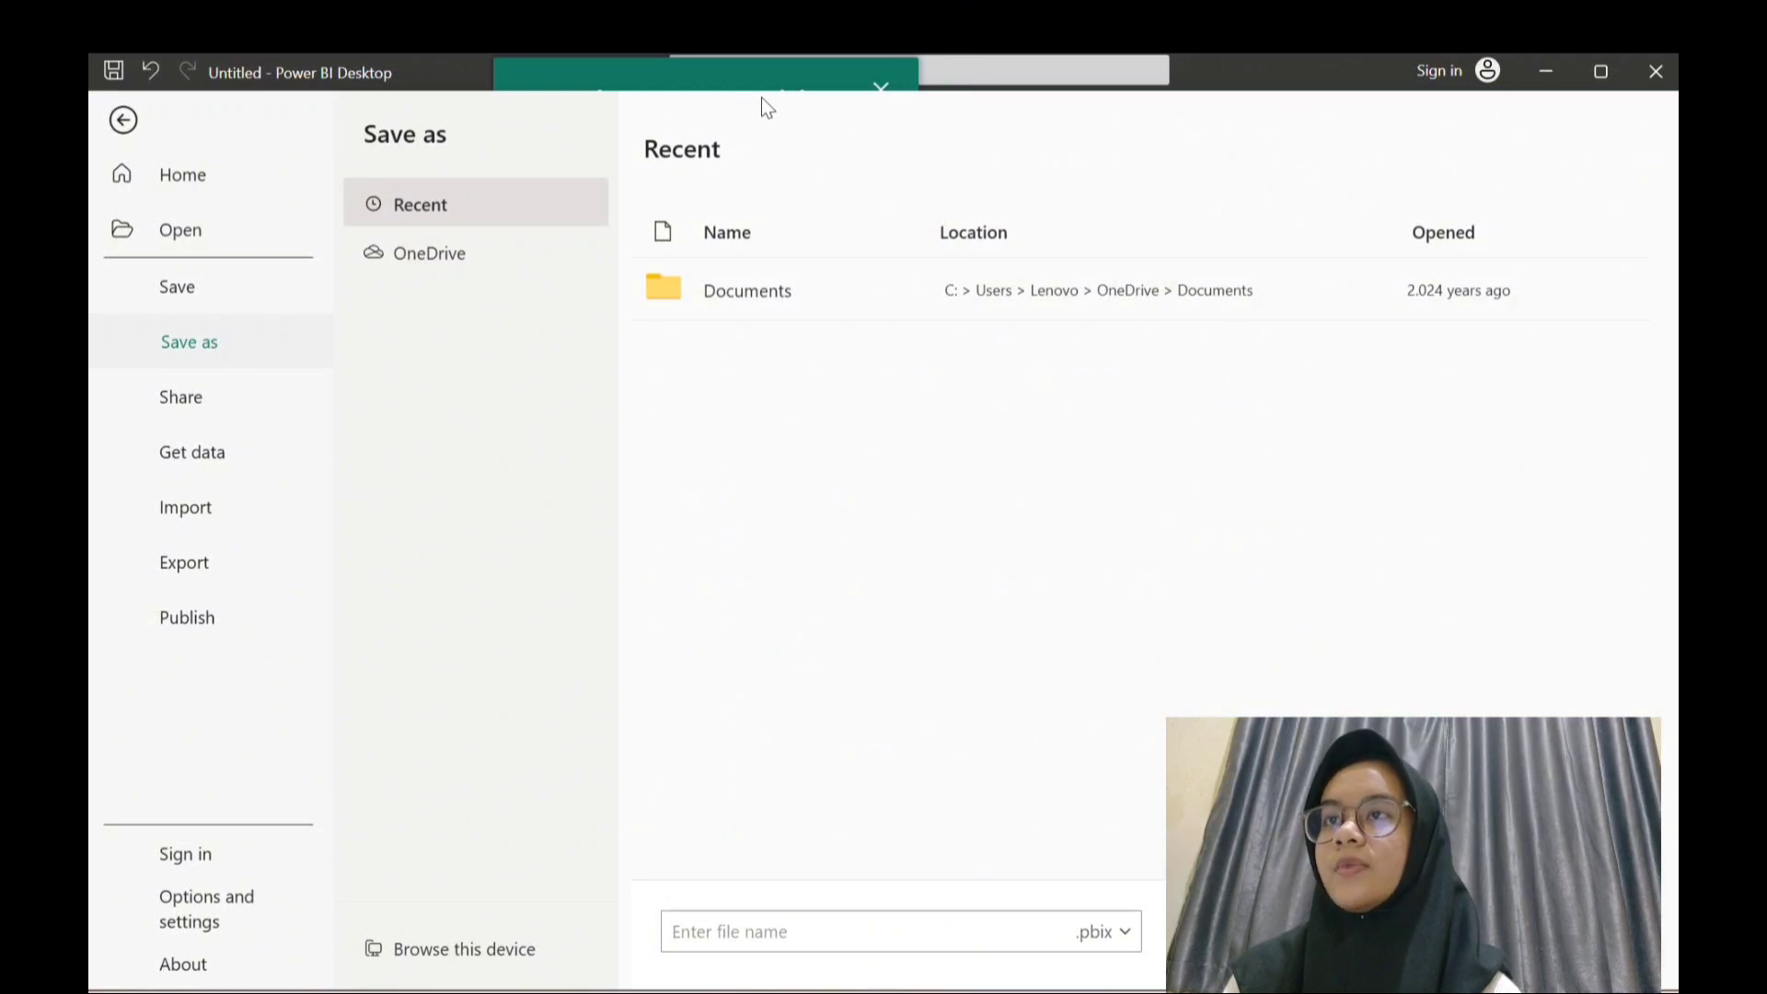
pyautogui.click(876, 929)
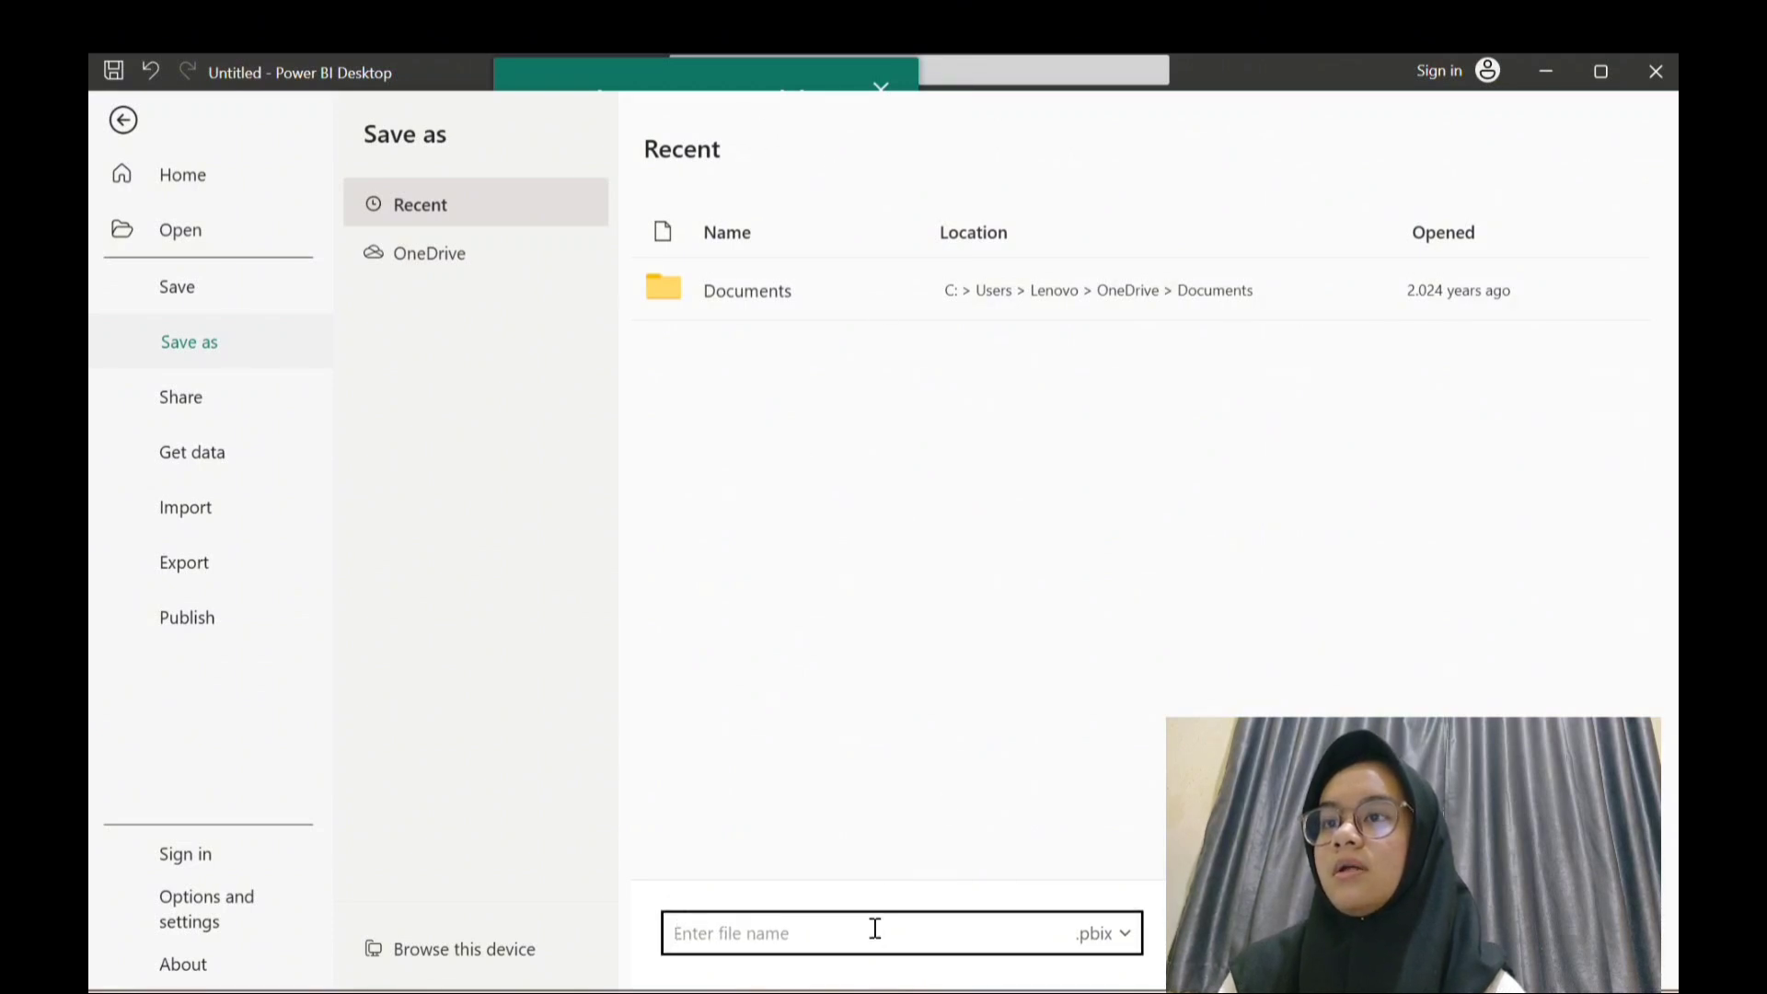
pyautogui.write('pertemua')
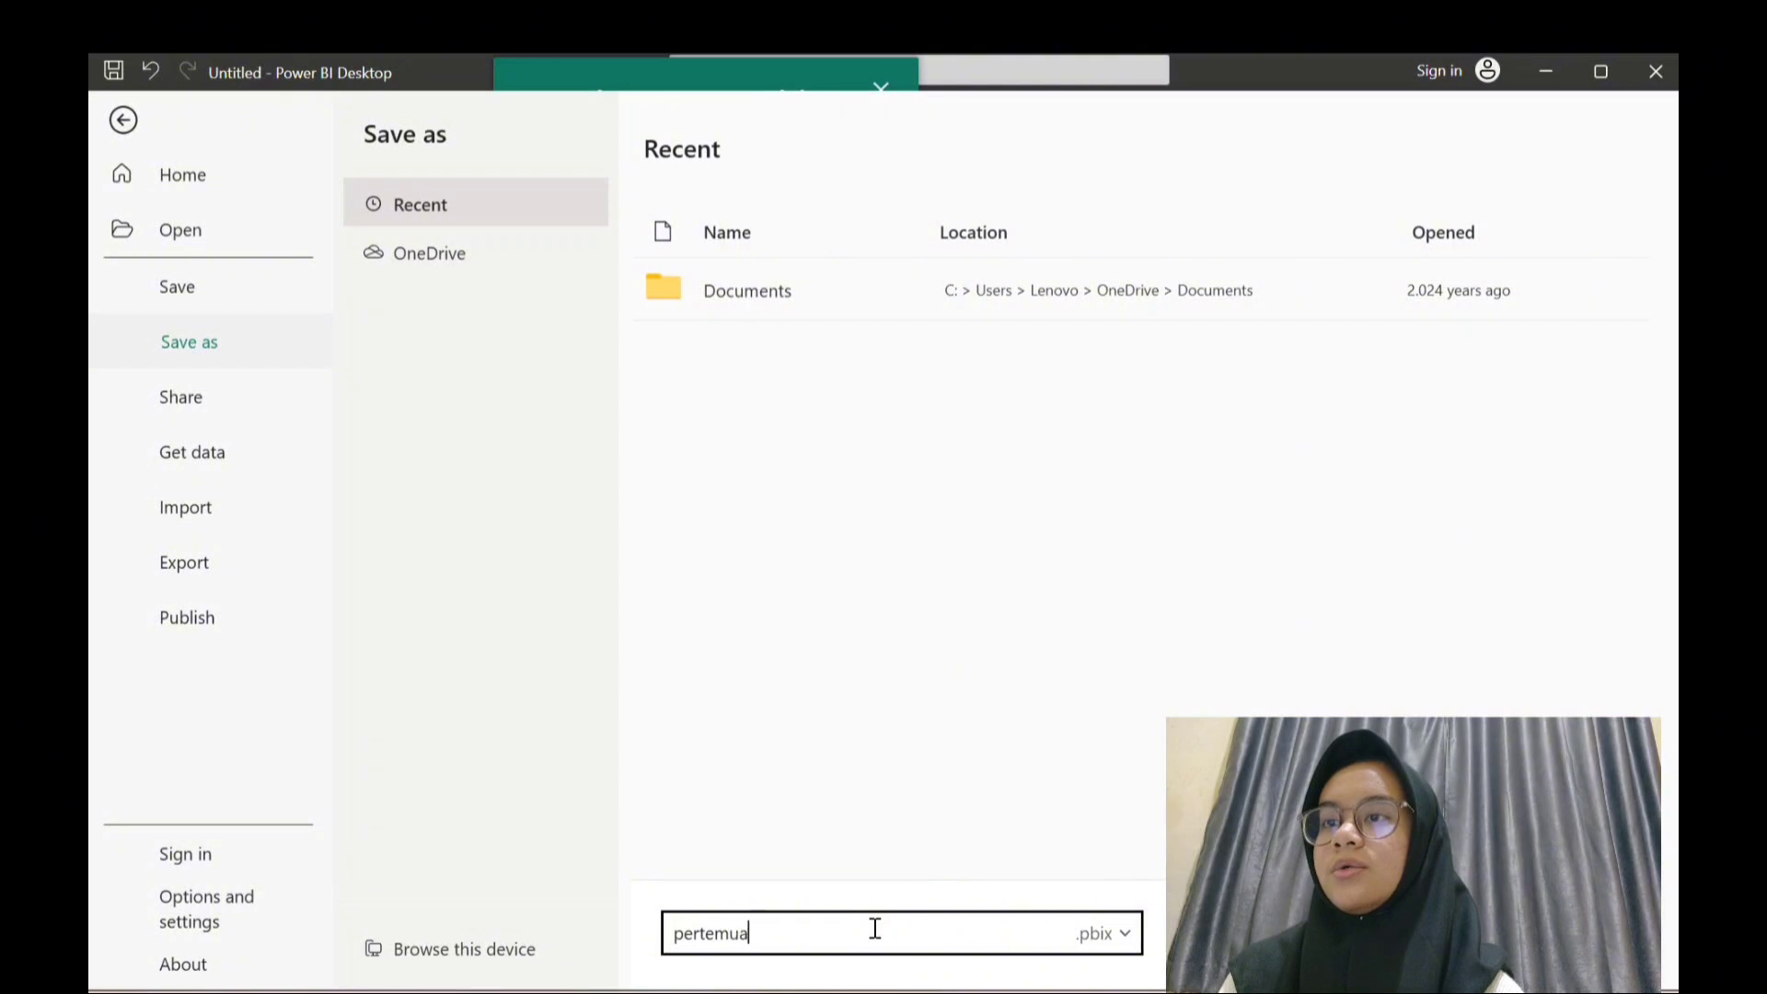
pyautogui.write('n4')
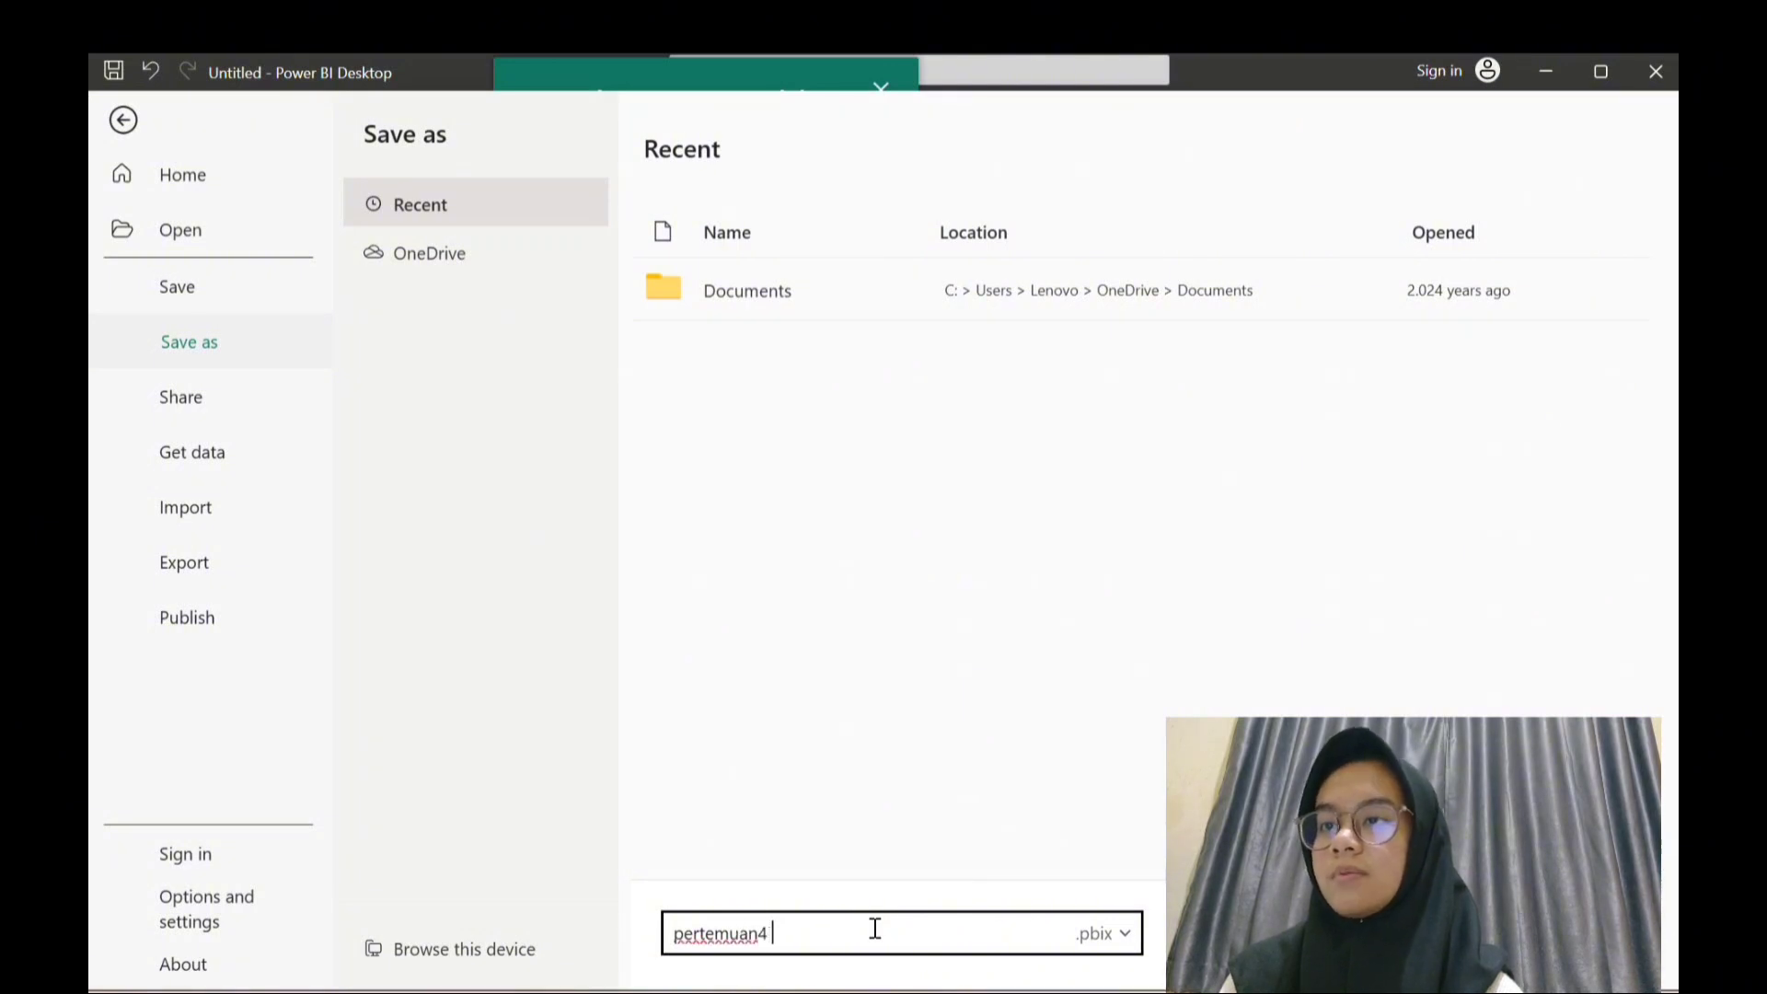
pyautogui.write(' power bi')
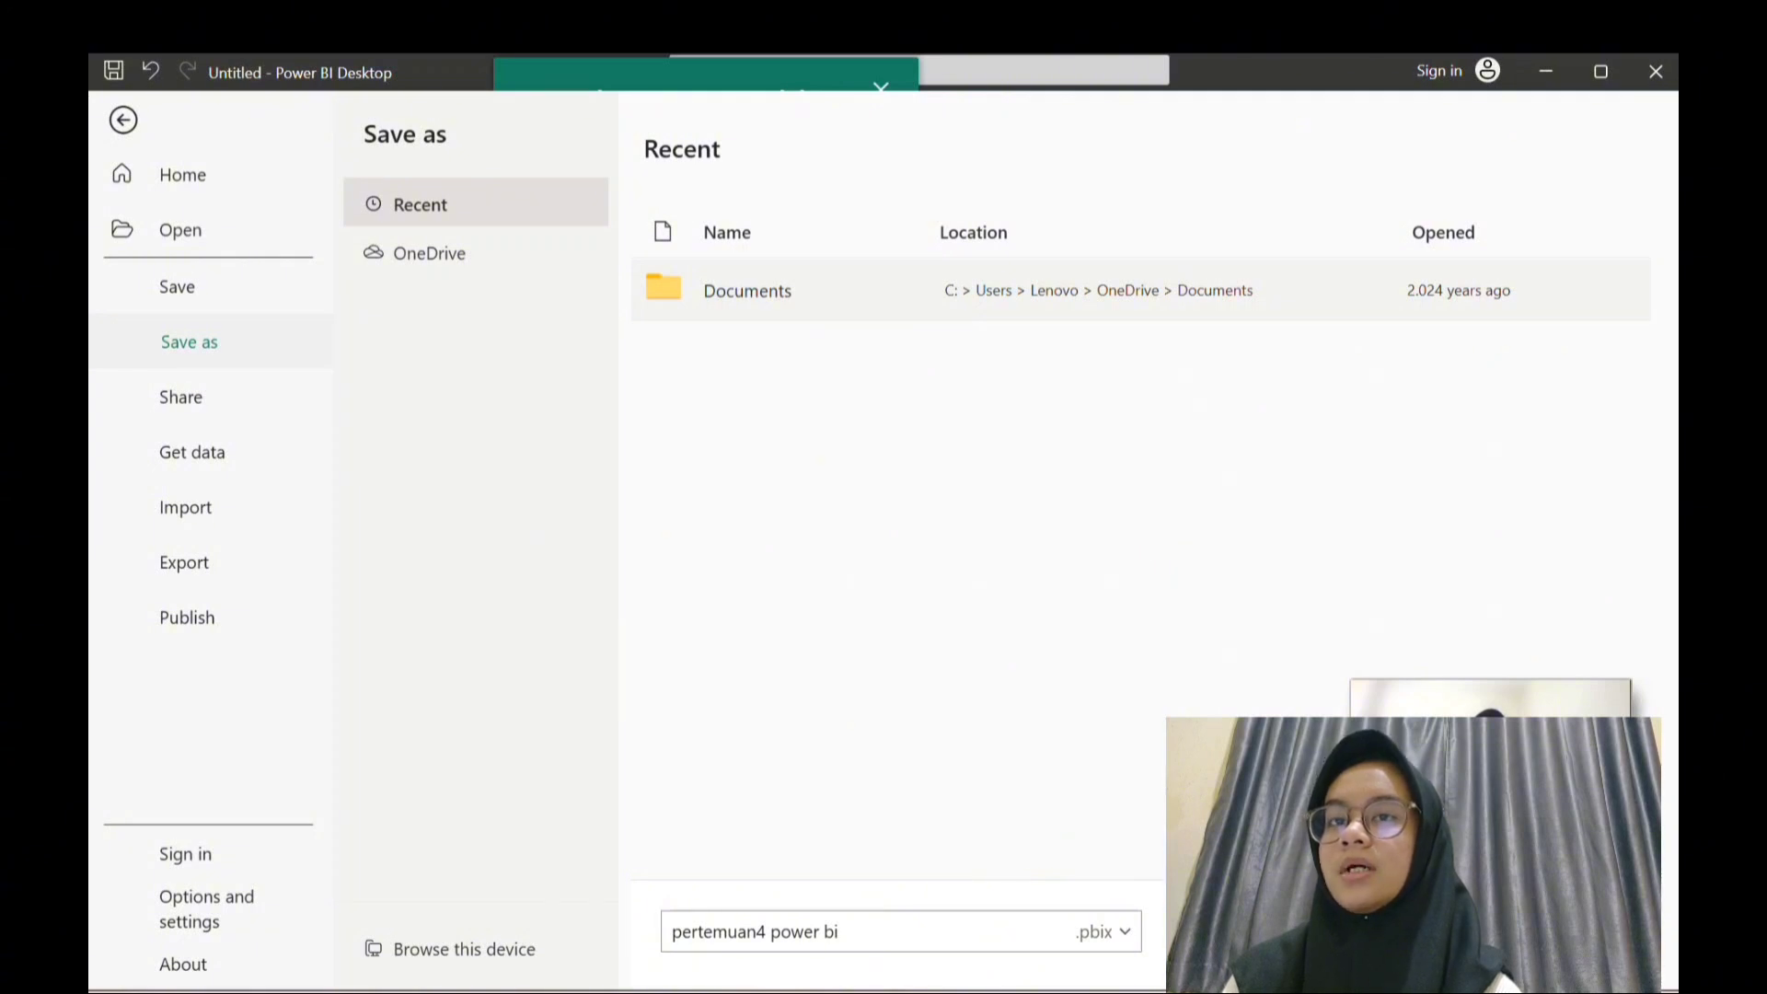
pyautogui.press('Escape')
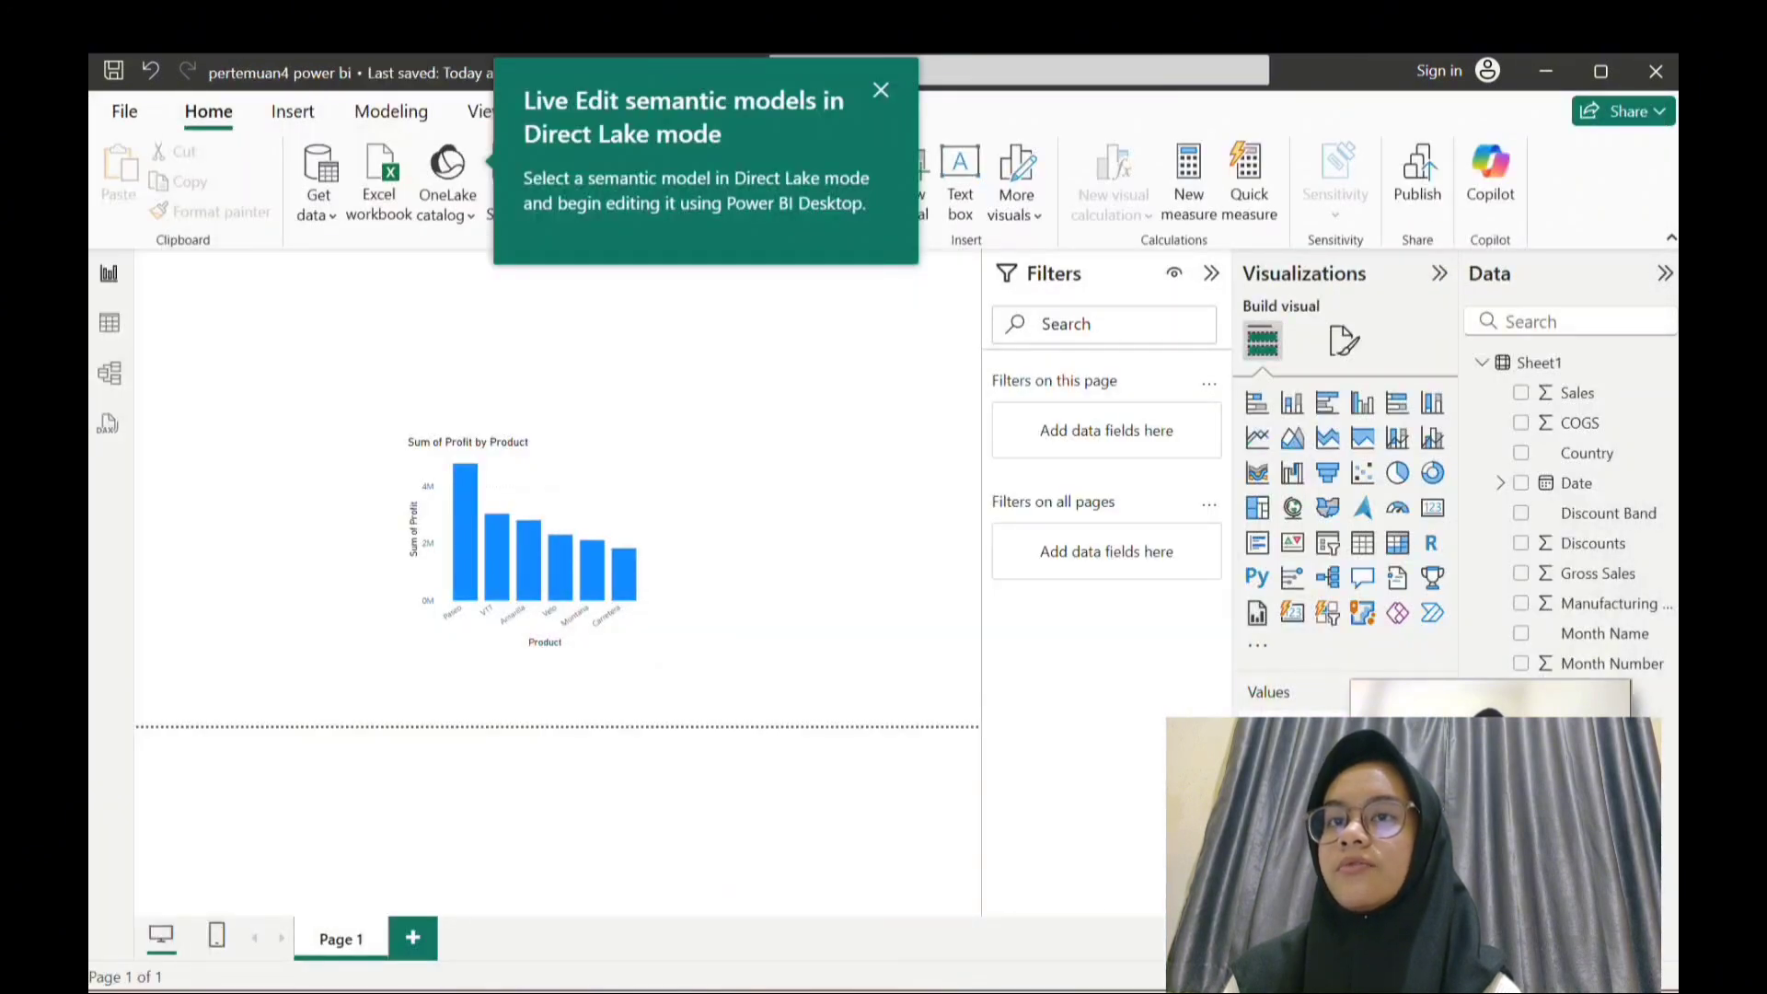